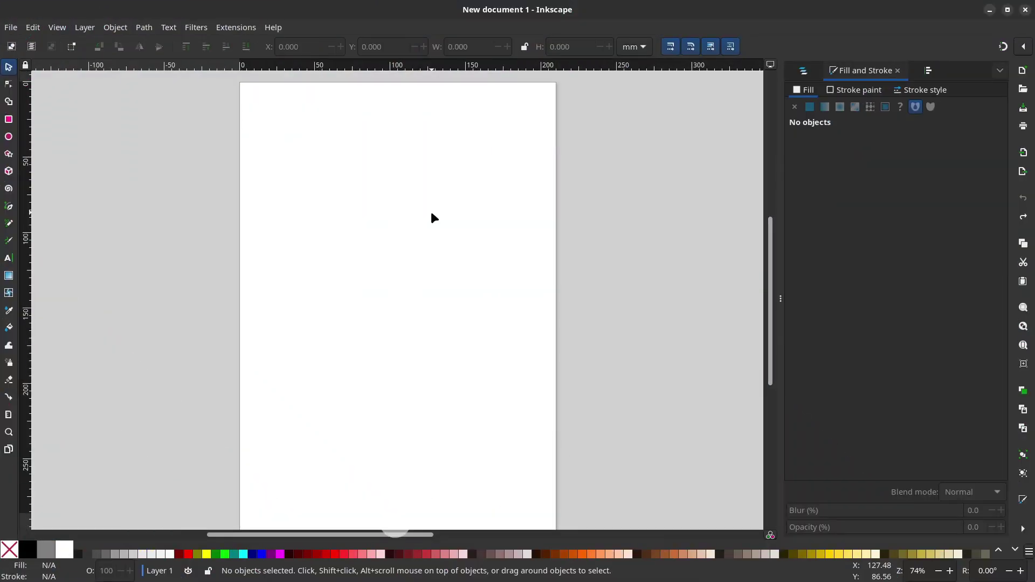
Set the page size to 1920 × 1080 px in the document properties and fit the page in view.
click(11, 27)
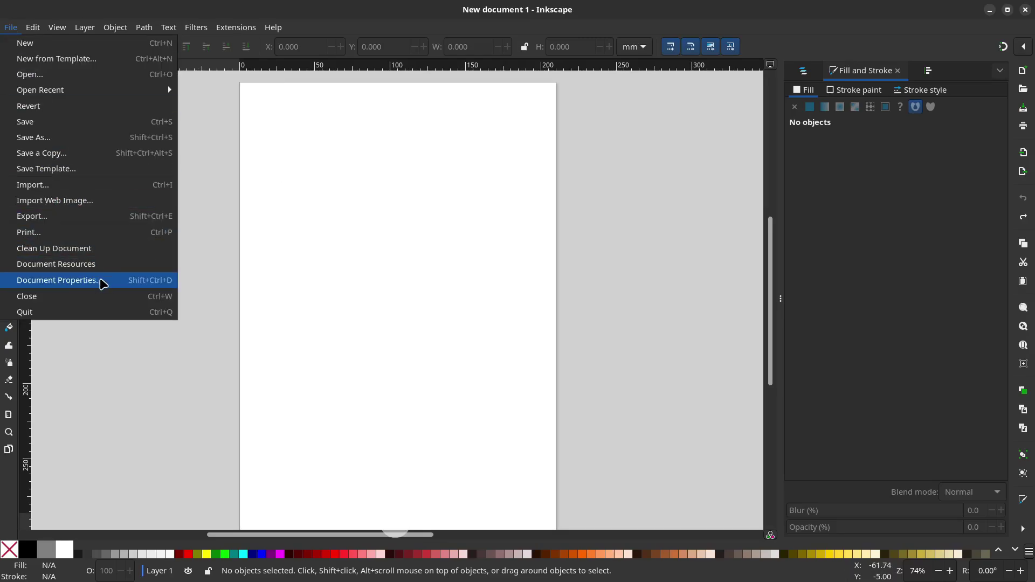
click(99, 277)
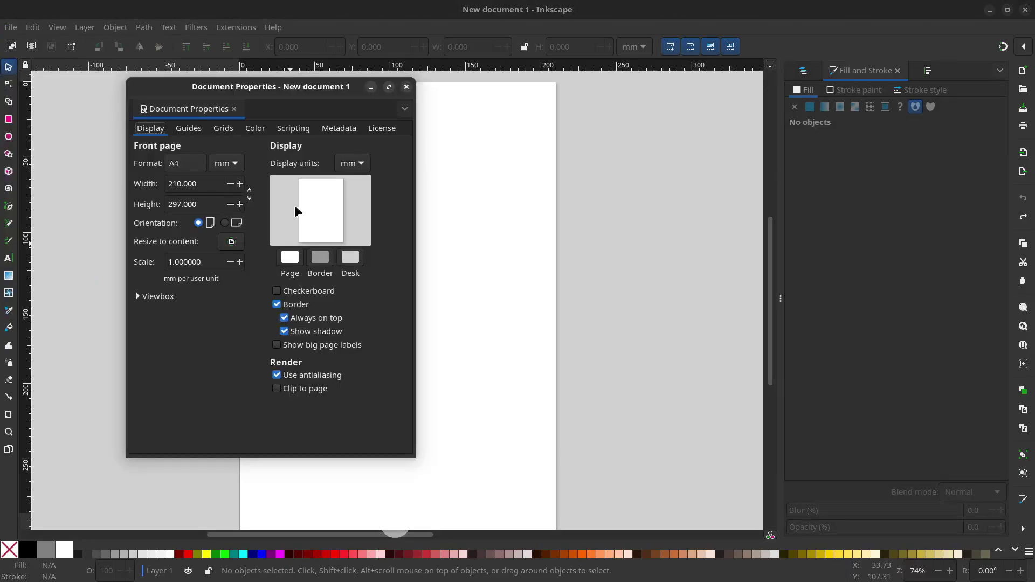
click(232, 163)
click(234, 184)
key(Tab)
text(1920)
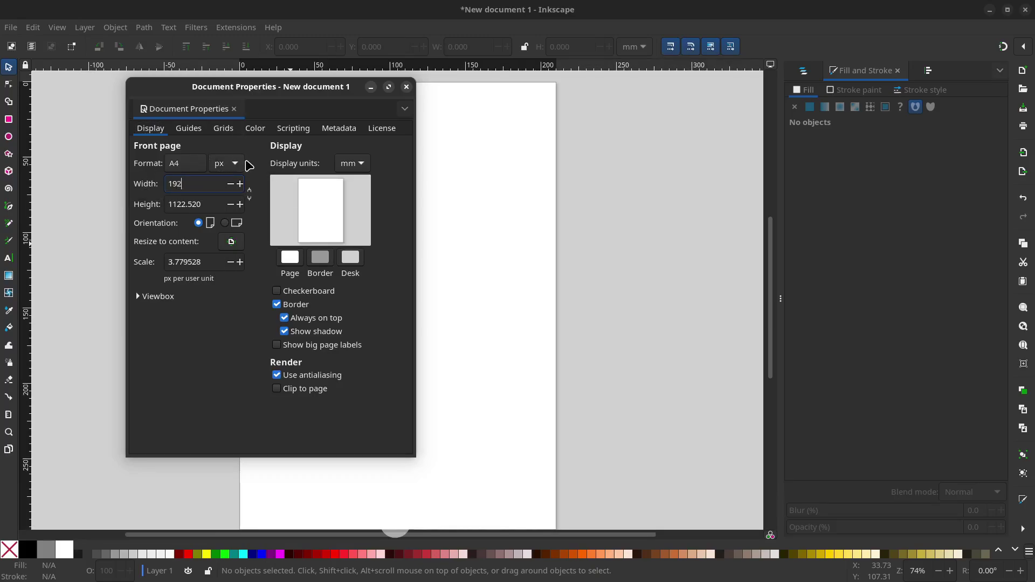
key(Tab)
text(1080)
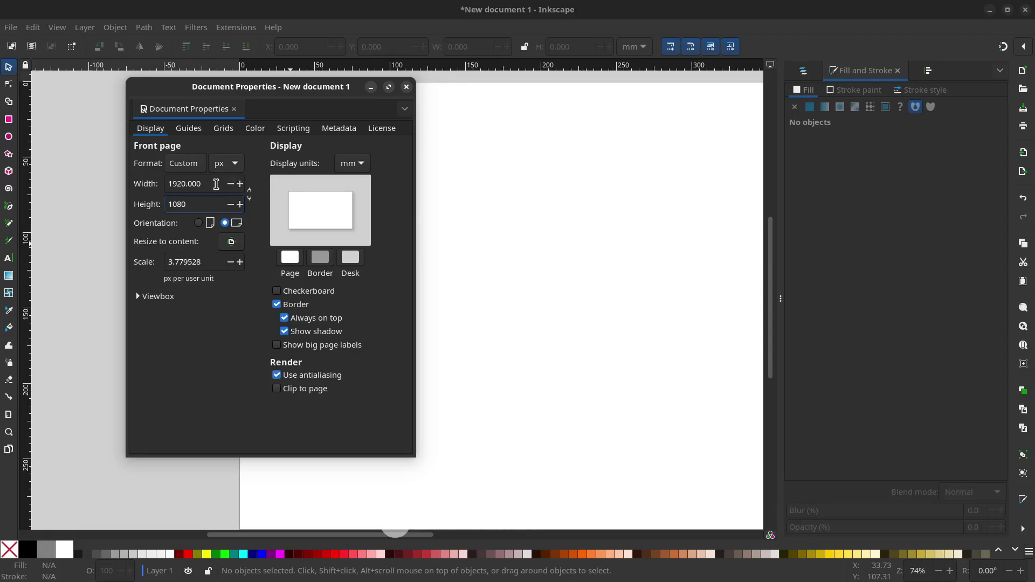
key(Return)
key(shift+Tab)
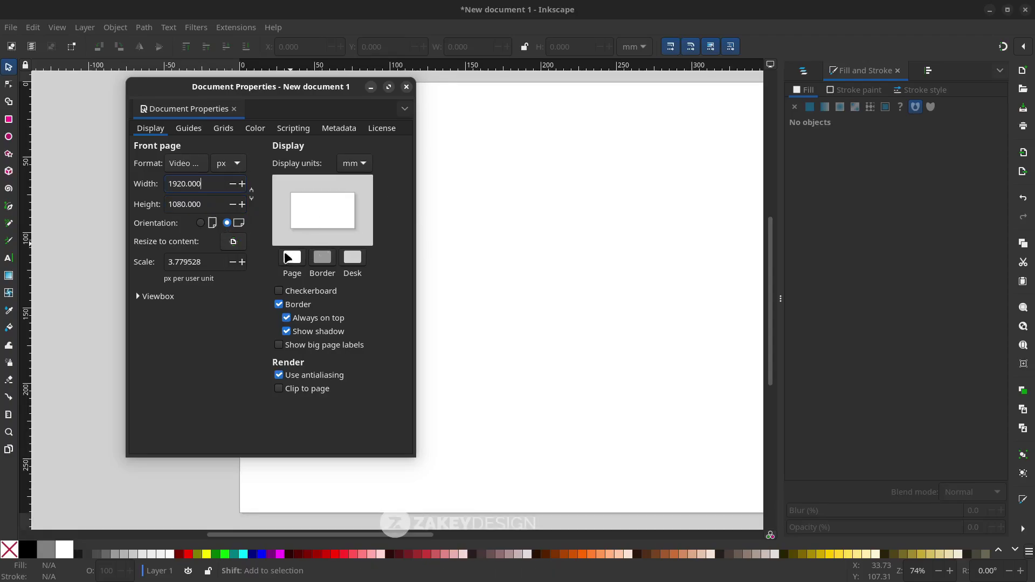
click(407, 87)
key(5)
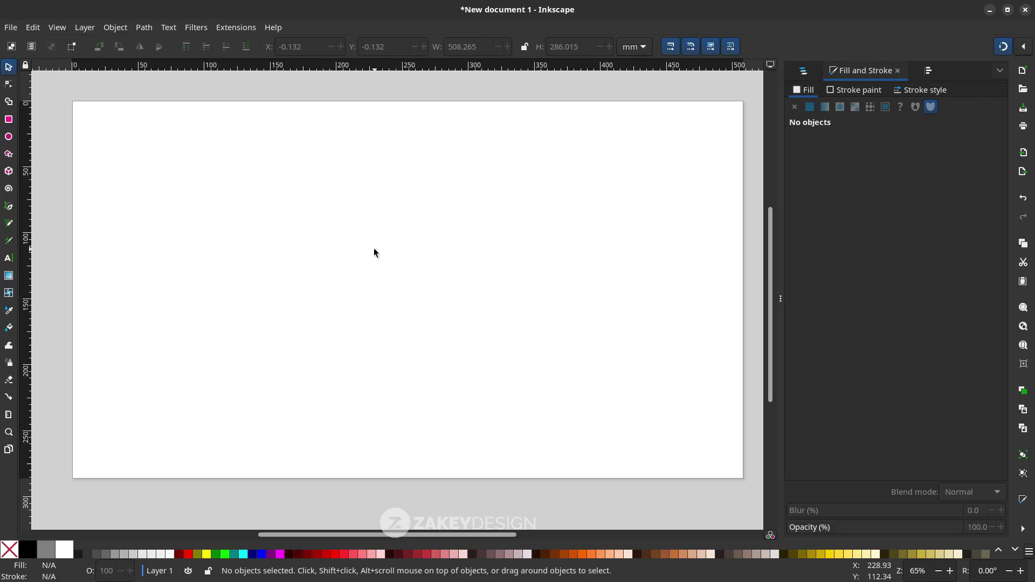
Draw a rectangle covering the whole page, snapped to its corners.
click(9, 120)
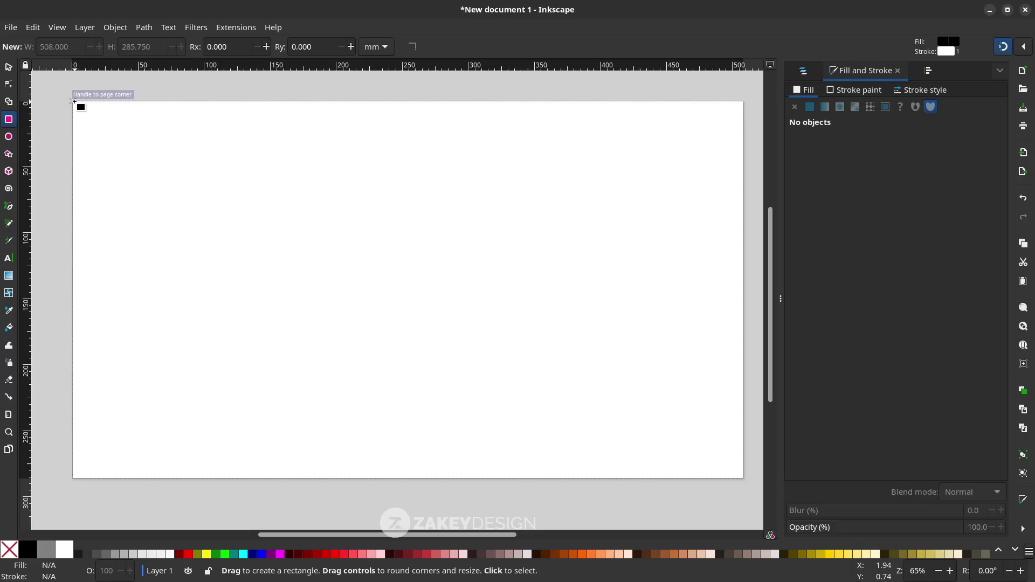
mouse_move(74, 101)
mouse_down()
mouse_move(188, 175)
mouse_move(754, 449)
mouse_move(733, 478)
mouse_up()
scroll(572, 363, left, 2)
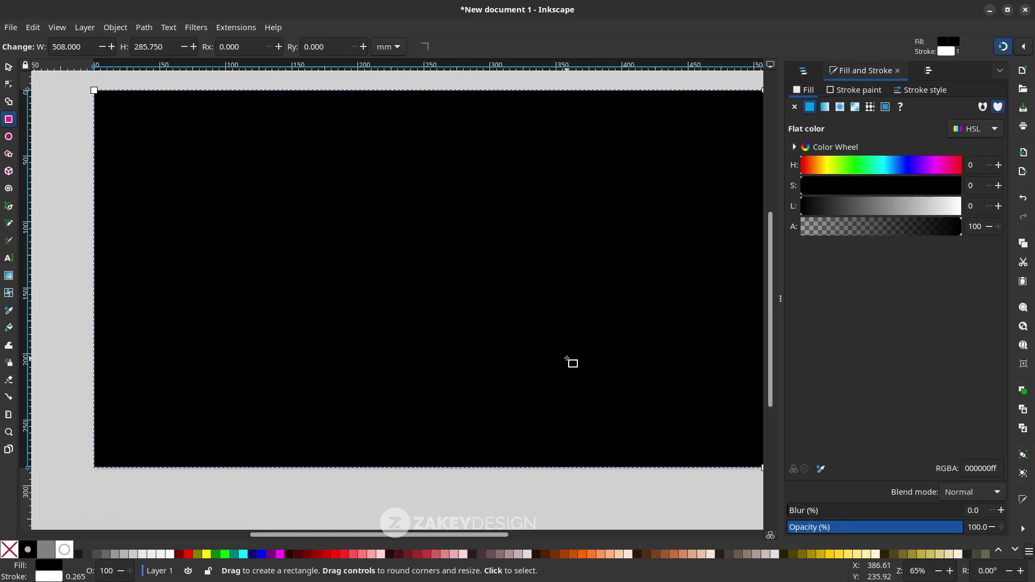
key(s)
scroll(398, 225, right, 3)
scroll(404, 115, left, 2)
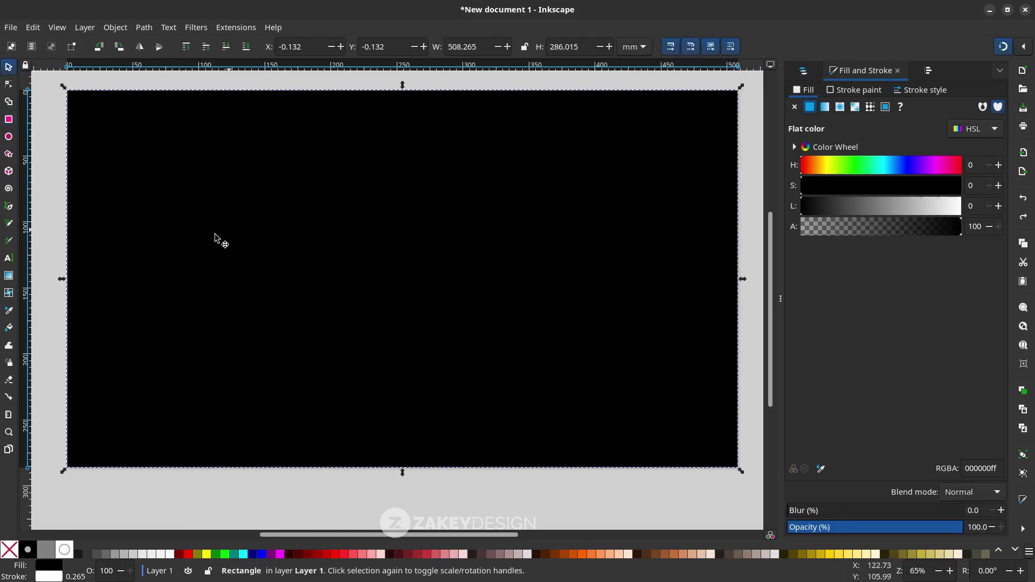
Give the rectangle a radial gradient fill, extending its vertical radius beyond the page's upper edge and its horizontal radius to the side edge.
click(9, 276)
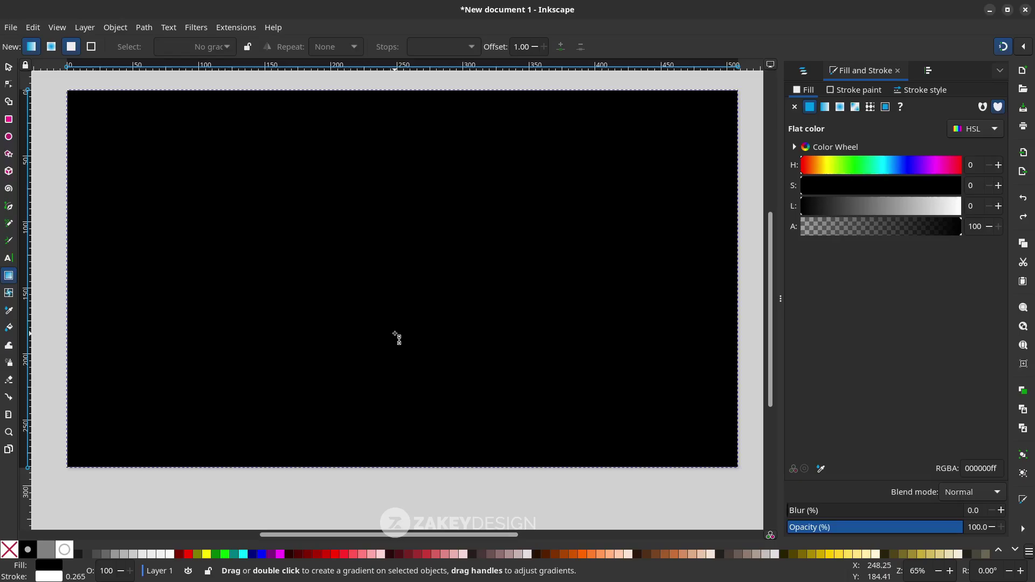
drag(385, 316, 442, 81)
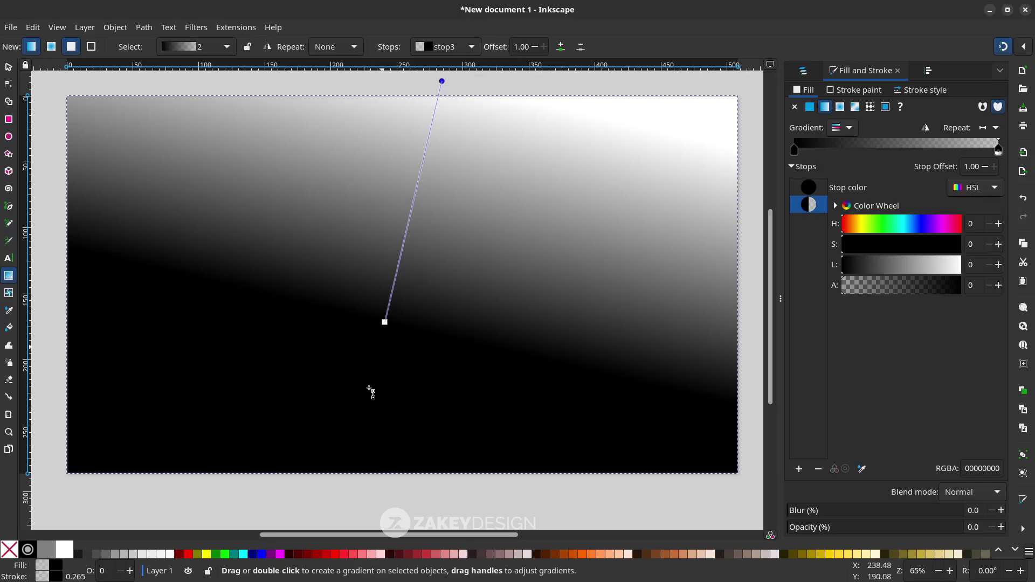
click(841, 108)
drag(406, 101, 406, 78)
mouse_move(739, 299)
mouse_down()
mouse_move(705, 301)
mouse_move(739, 291)
mouse_move(738, 302)
mouse_up()
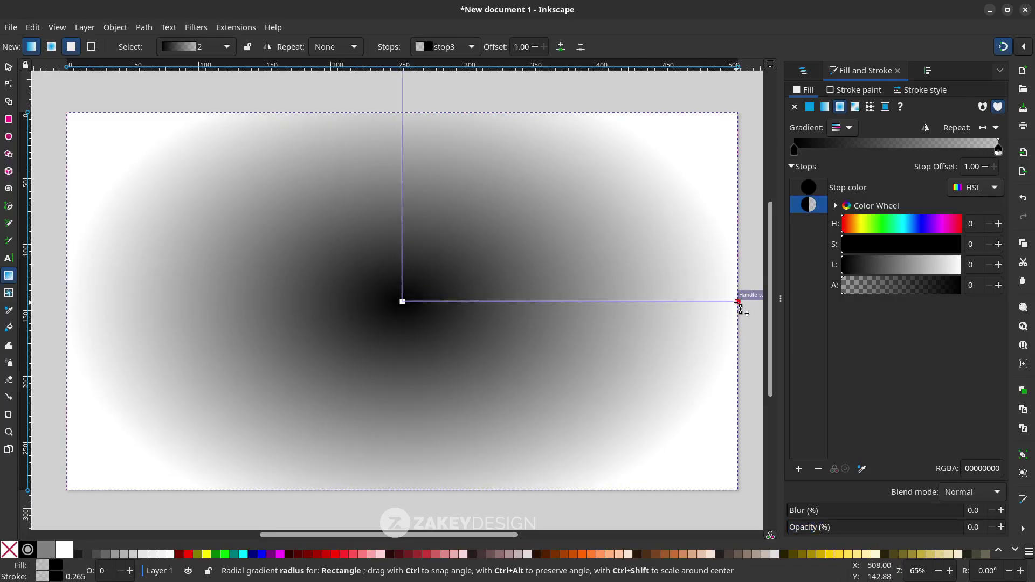
scroll(735, 300, up, 2)
scroll(735, 300, down, 3)
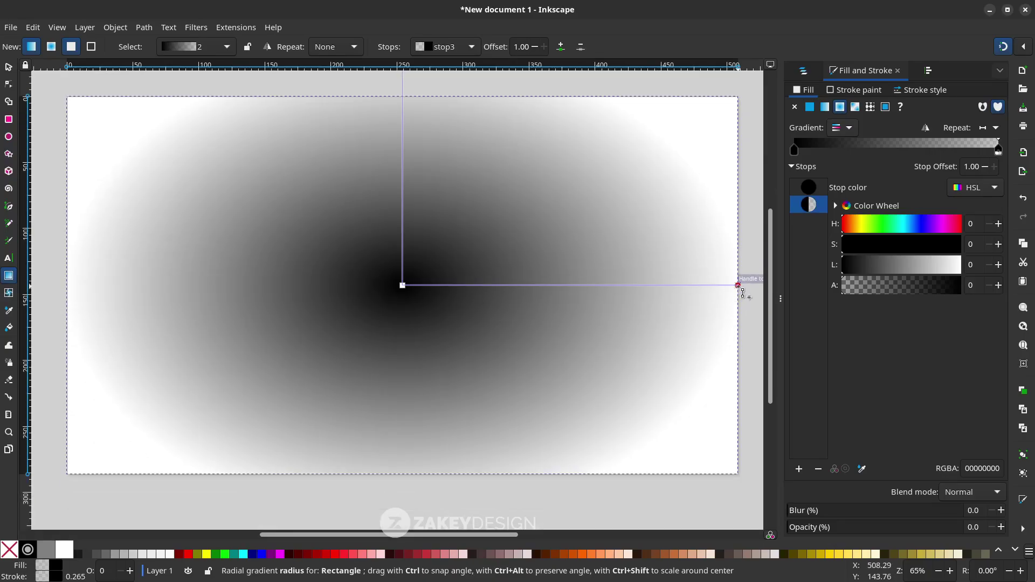
Color the outer stop of the rectangle's radial gradient blue 0066FF.
click(743, 292)
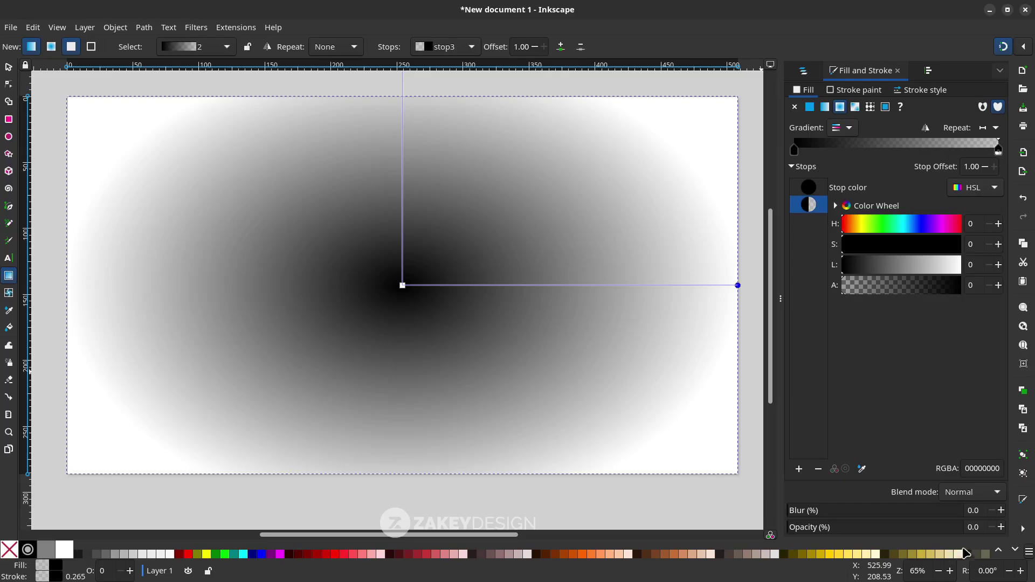
click(1016, 551)
click(1016, 551)
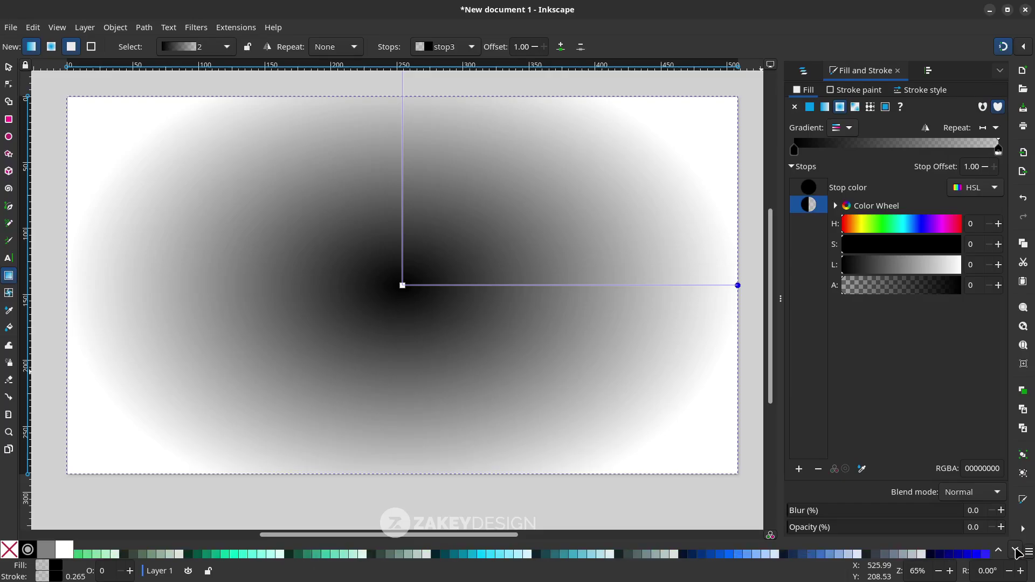
click(729, 560)
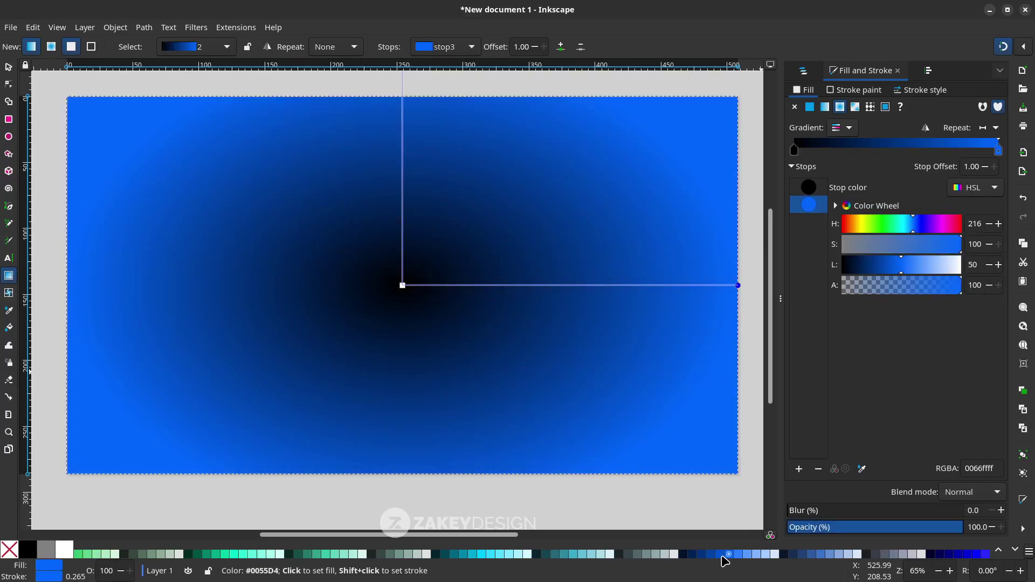
click(724, 558)
click(732, 559)
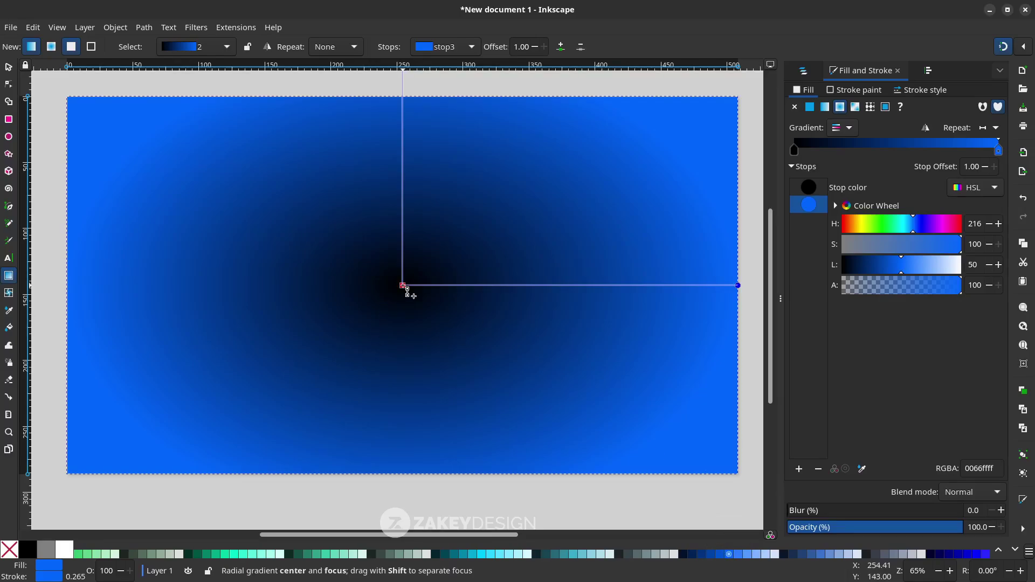
Color the gradient's center stop light blue 5599FF and deselect the rectangle.
click(403, 286)
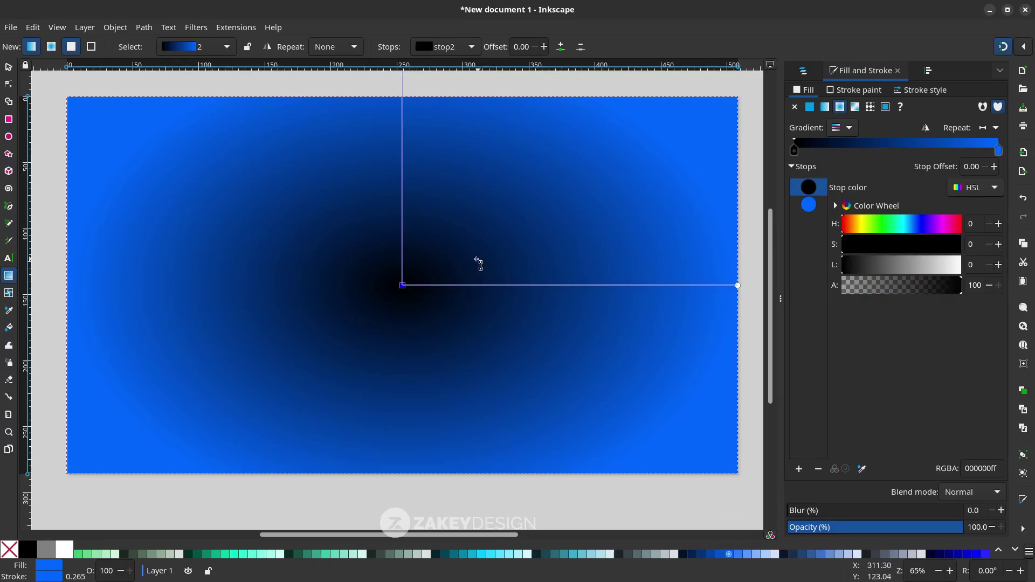
click(740, 556)
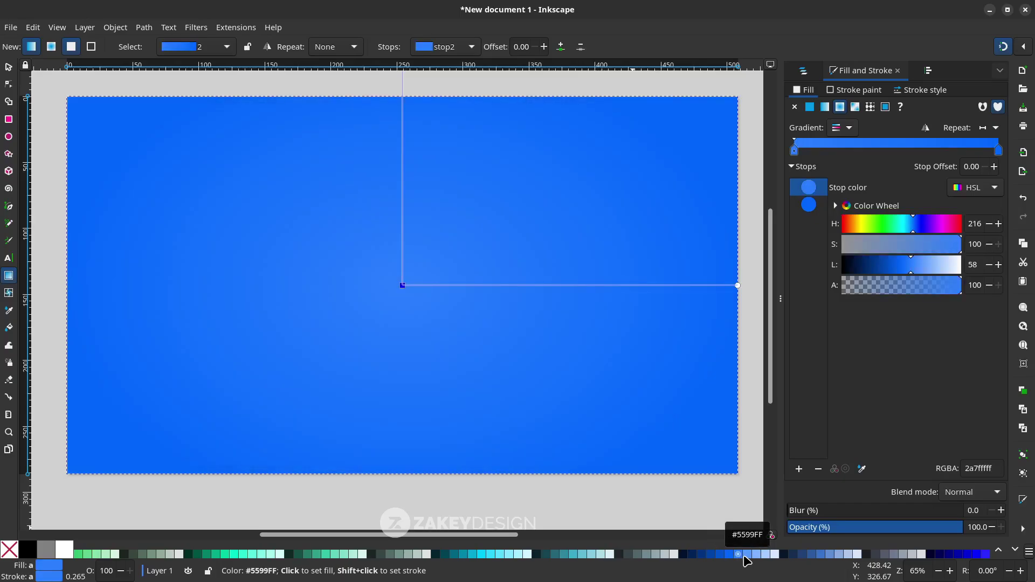
click(745, 557)
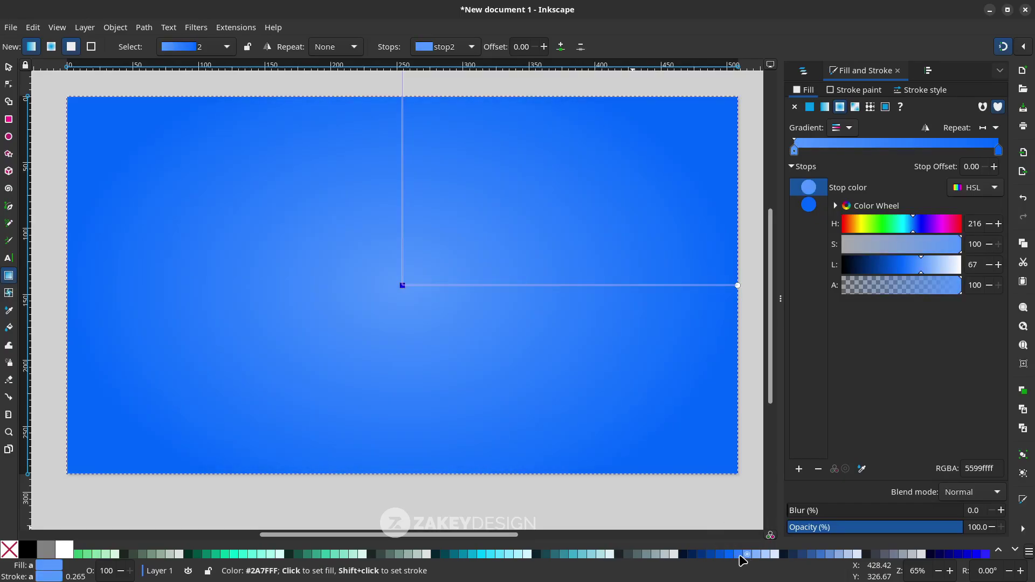
click(737, 556)
click(747, 556)
click(8, 66)
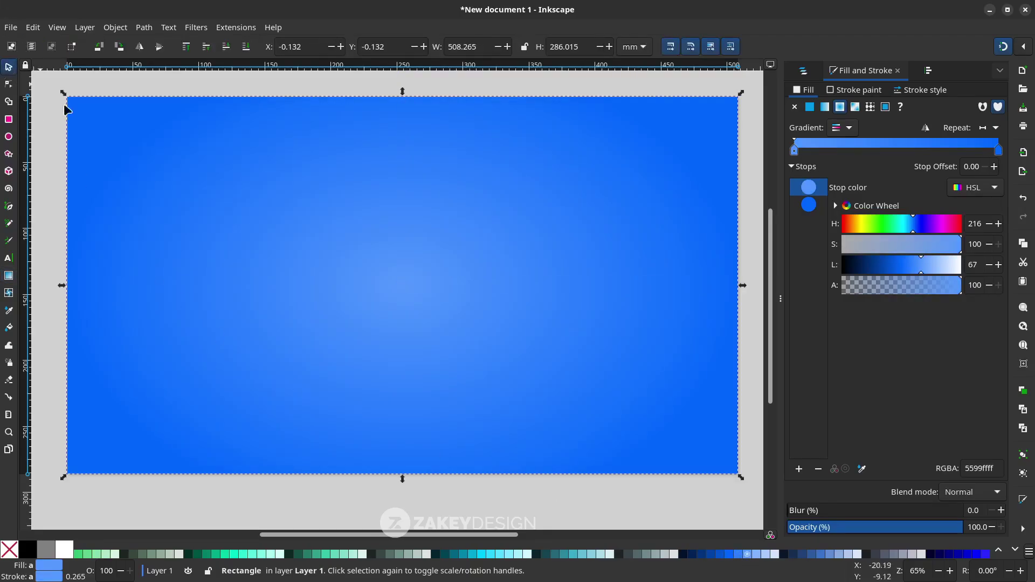
click(428, 492)
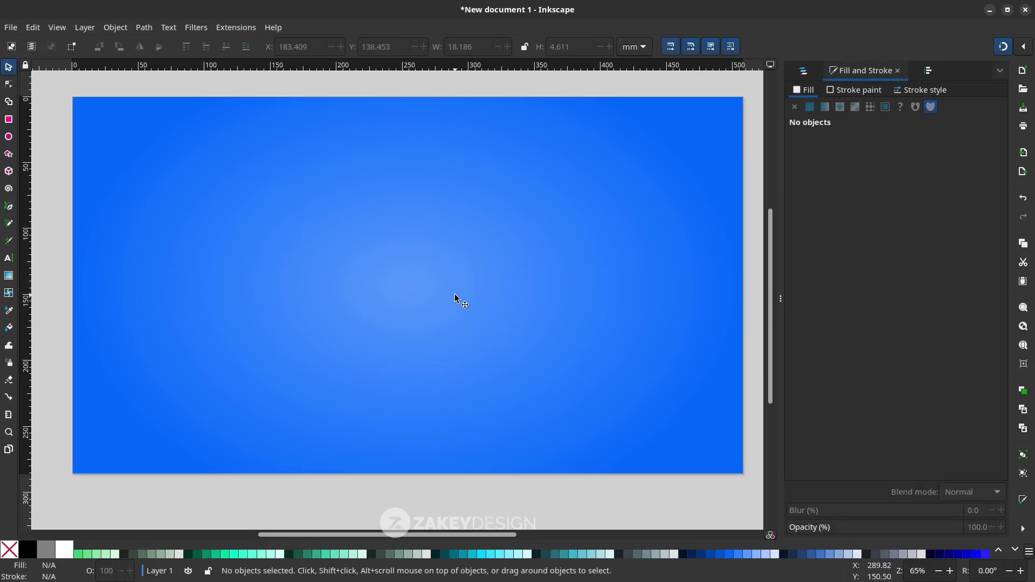
Add the text "3D TEXT" near the middle of the page and set its font size to 144 pt.
click(9, 259)
click(277, 263)
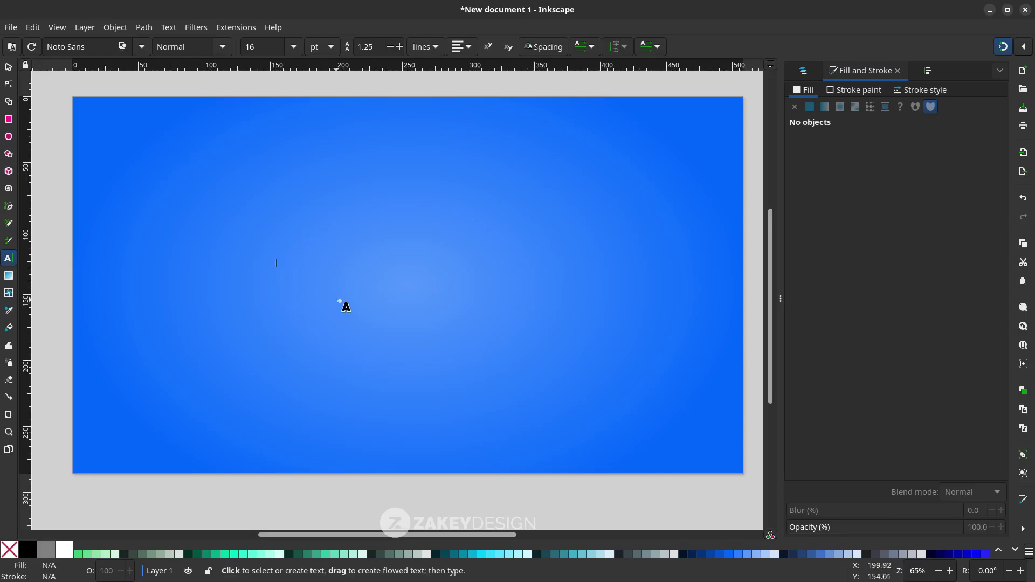
text(SCITECH)
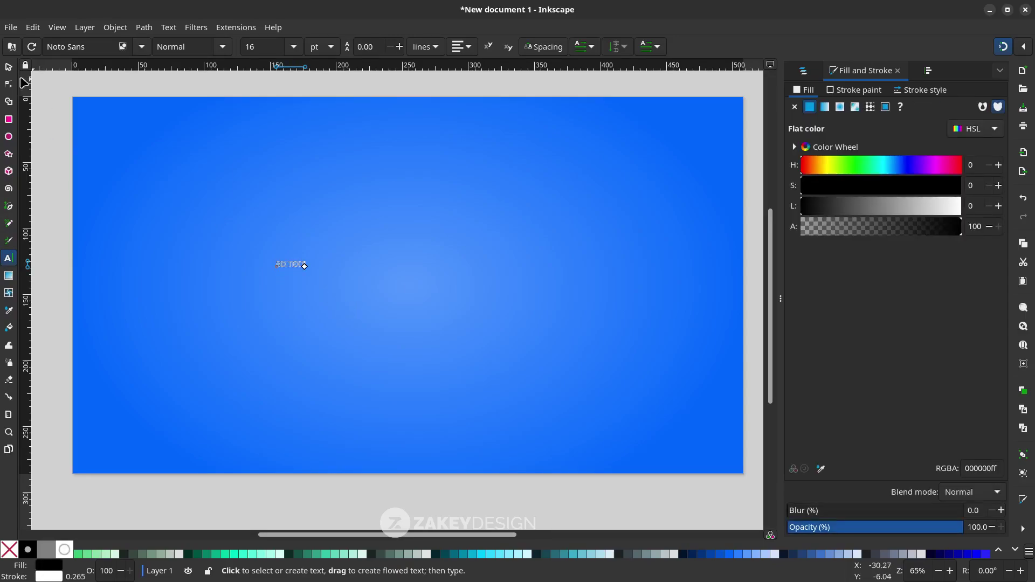
click(288, 265)
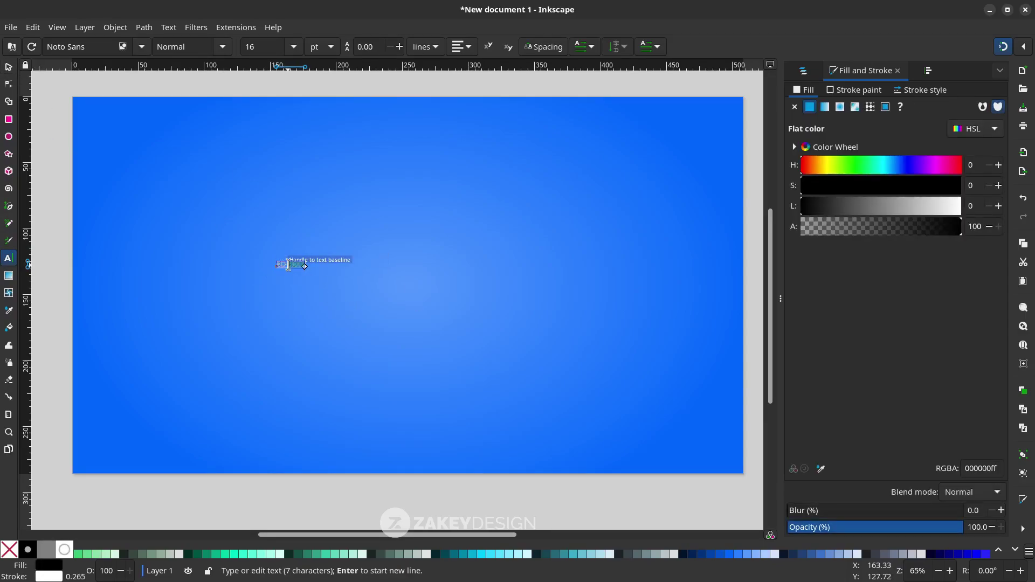
double_click(289, 265)
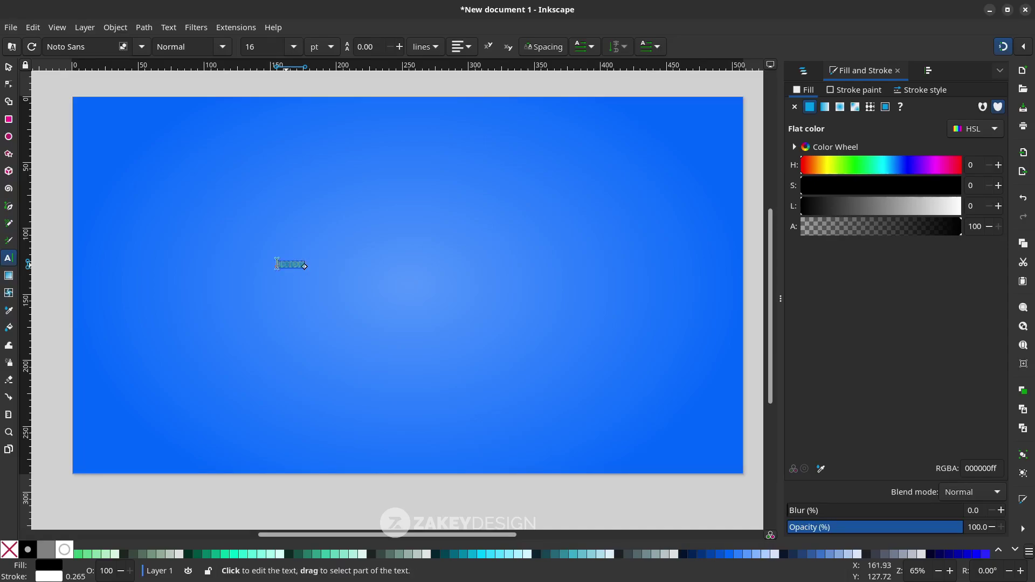
click(293, 47)
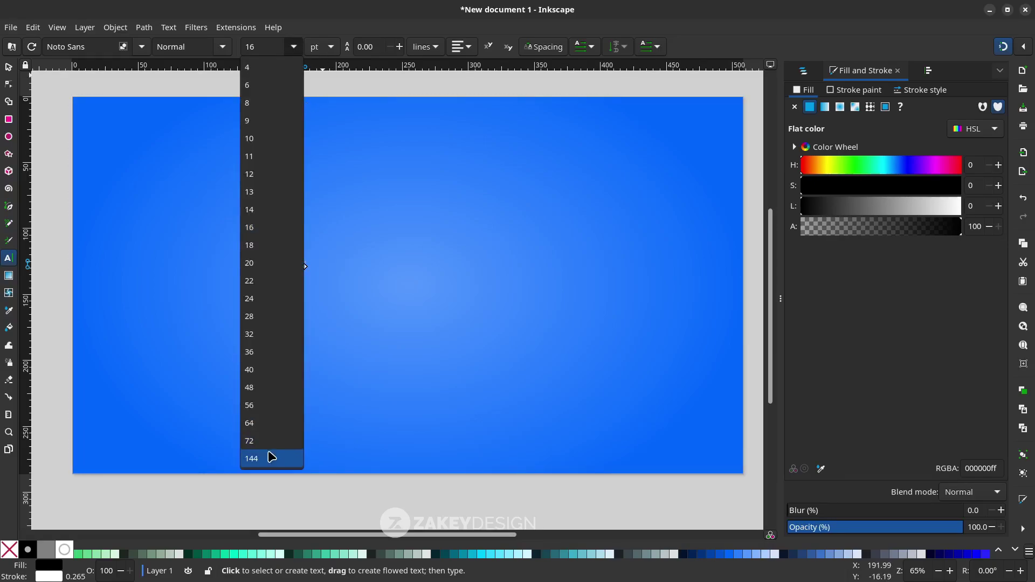
key(Escape)
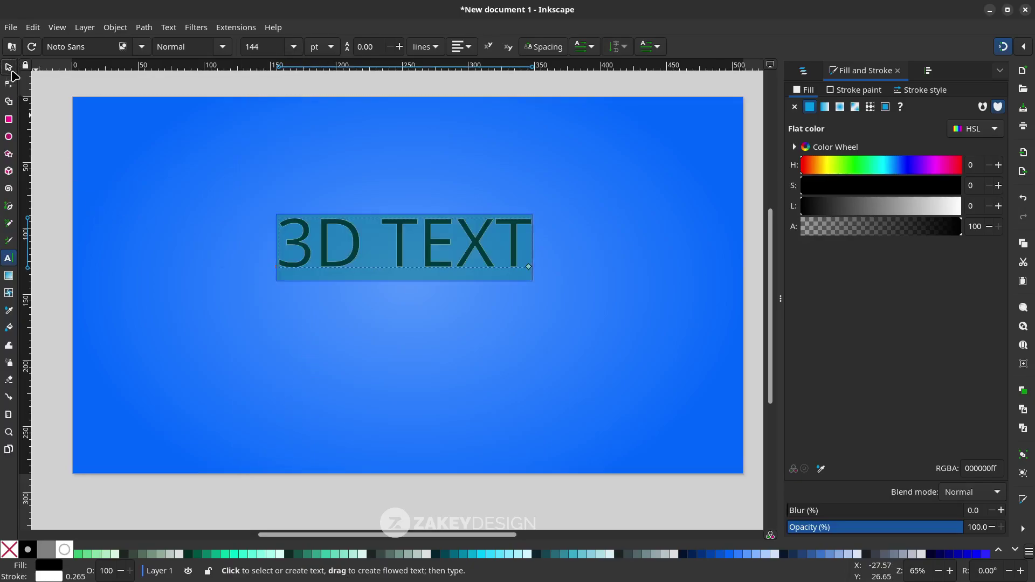
Remove the white stroke from the "3D TEXT" object.
click(9, 67)
scroll(288, 248, up, 5)
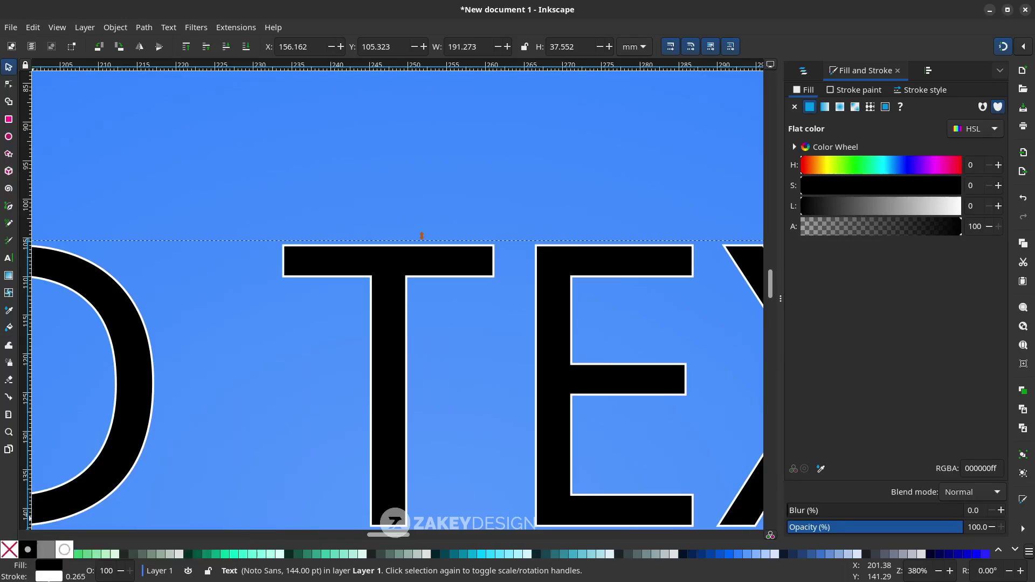
right_click(49, 577)
click(62, 572)
scroll(265, 409, down, 5)
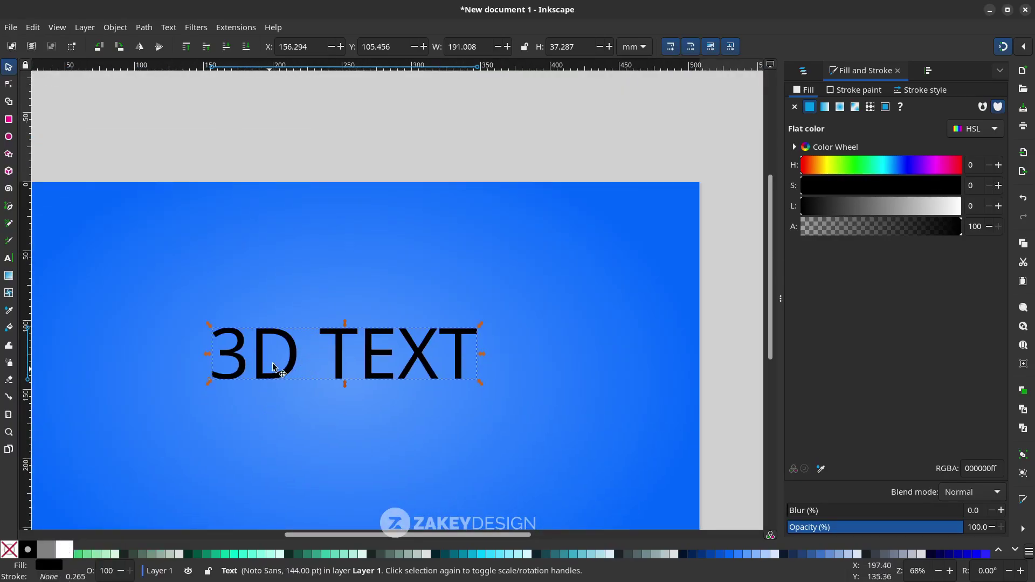
Change the font of the whole "3D TEXT" text to Bangers.
double_click(295, 356)
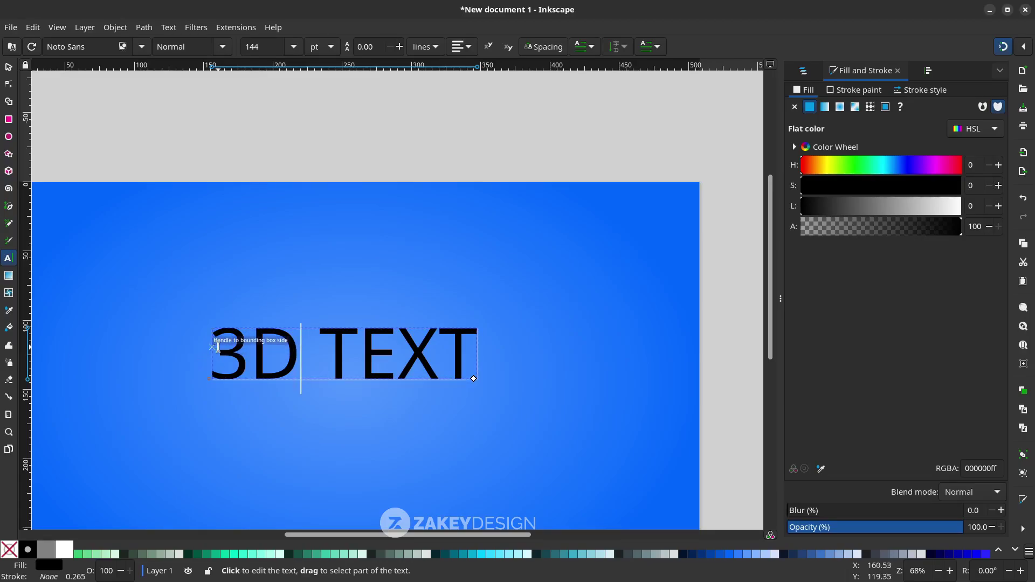
key(ctrl+a)
triple_click(102, 47)
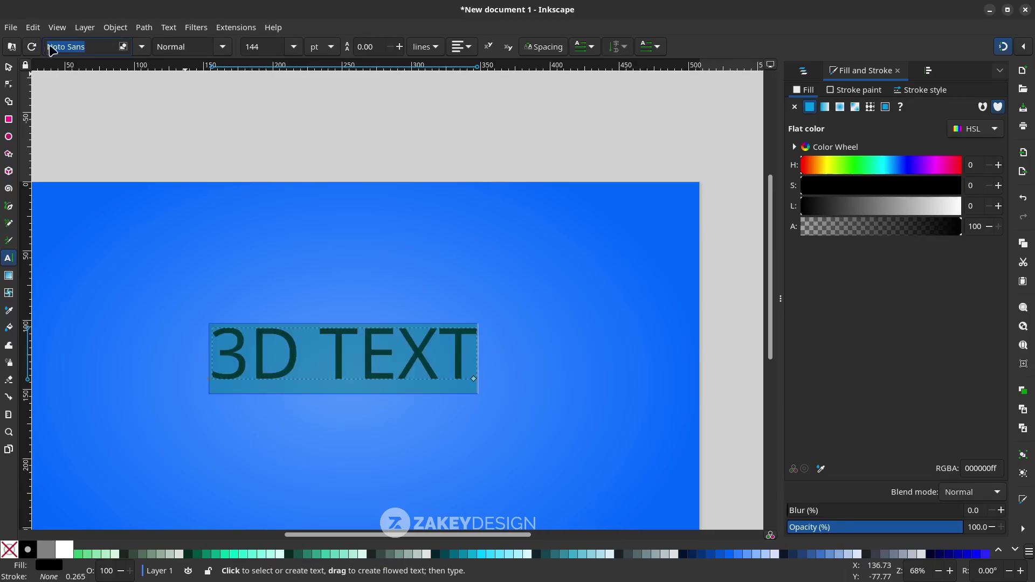
text(BAN)
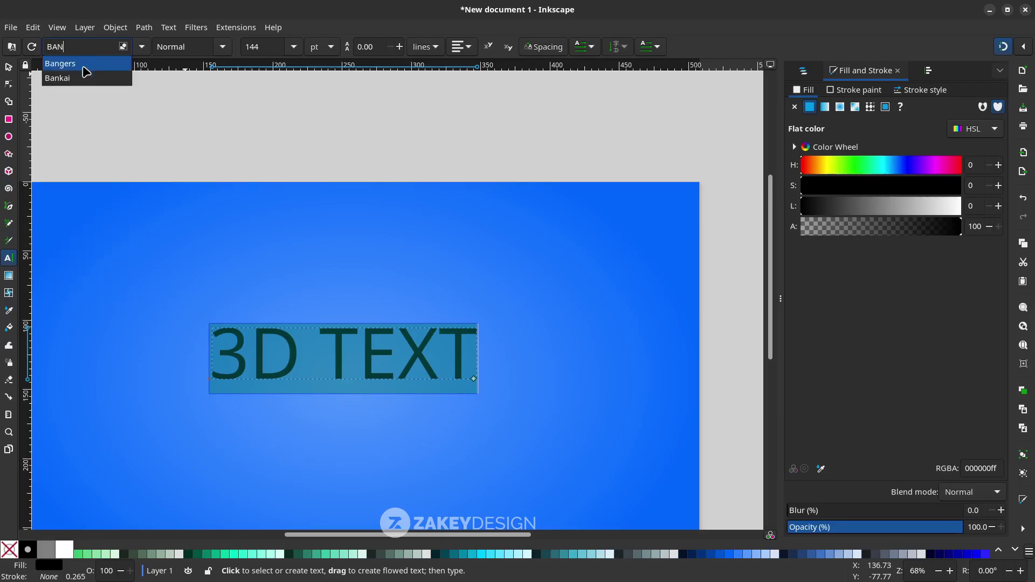
click(84, 66)
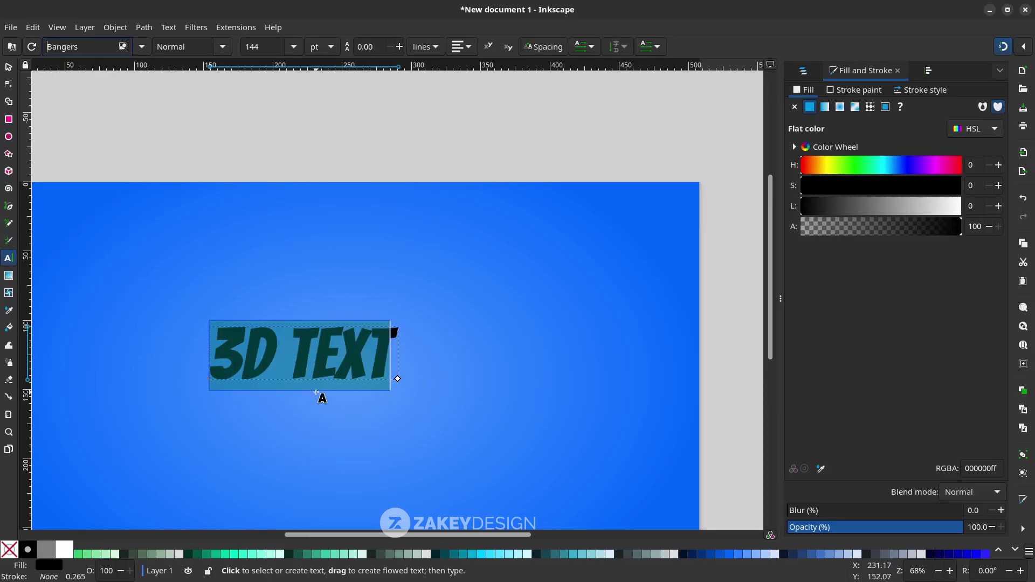
scroll(323, 396, down, 5)
scroll(323, 396, left, 1)
scroll(443, 370, left, 2)
scroll(439, 363, up, 2)
scroll(439, 363, right, 2)
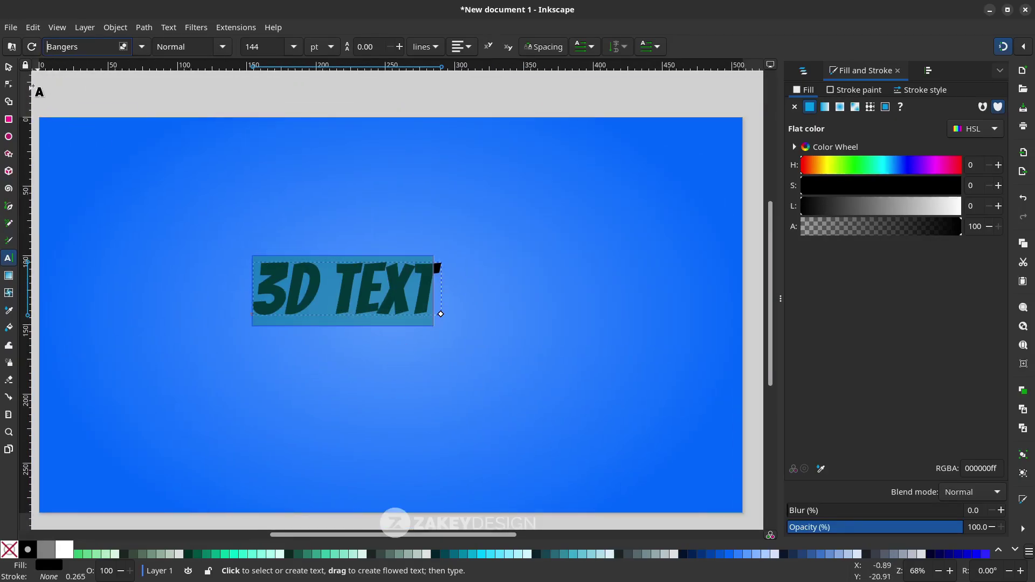
Enlarge the "3D TEXT" object proportionally around its center to about 239 × 67 mm, fit the page in view and deselect it.
click(10, 68)
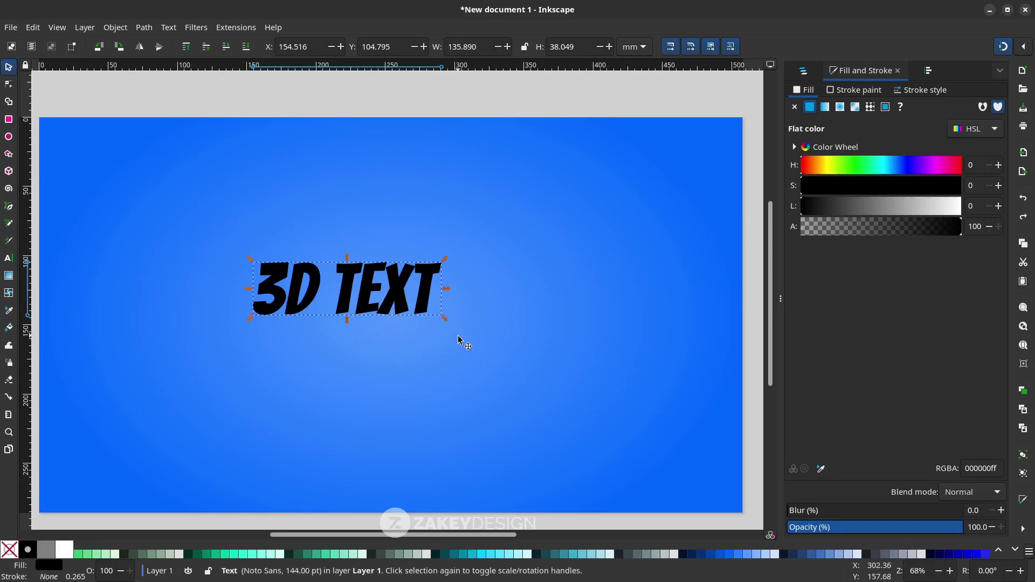
drag(445, 319, 496, 335)
scroll(492, 343, down, 2)
scroll(461, 339, up, 2)
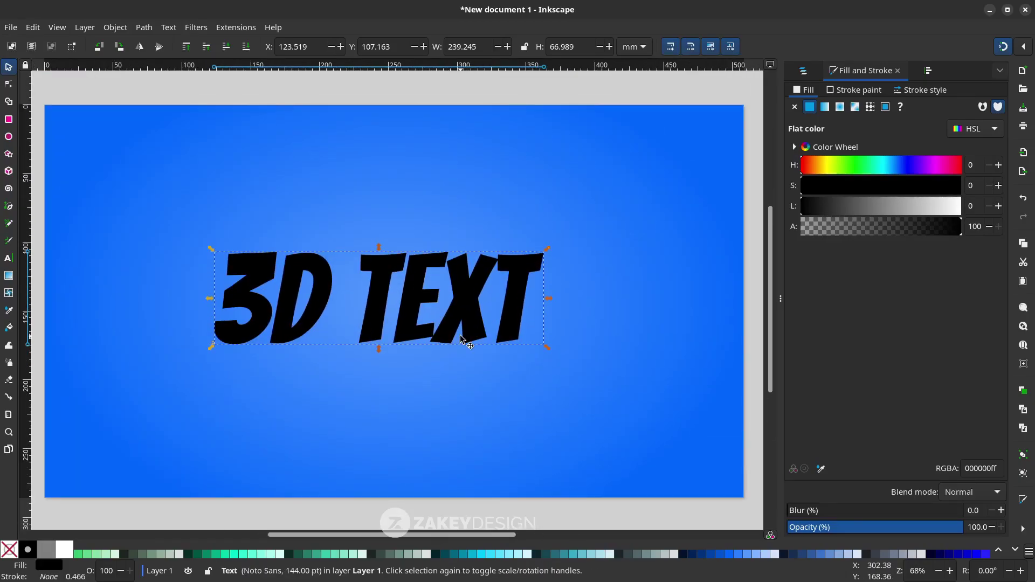
key(5)
click(425, 523)
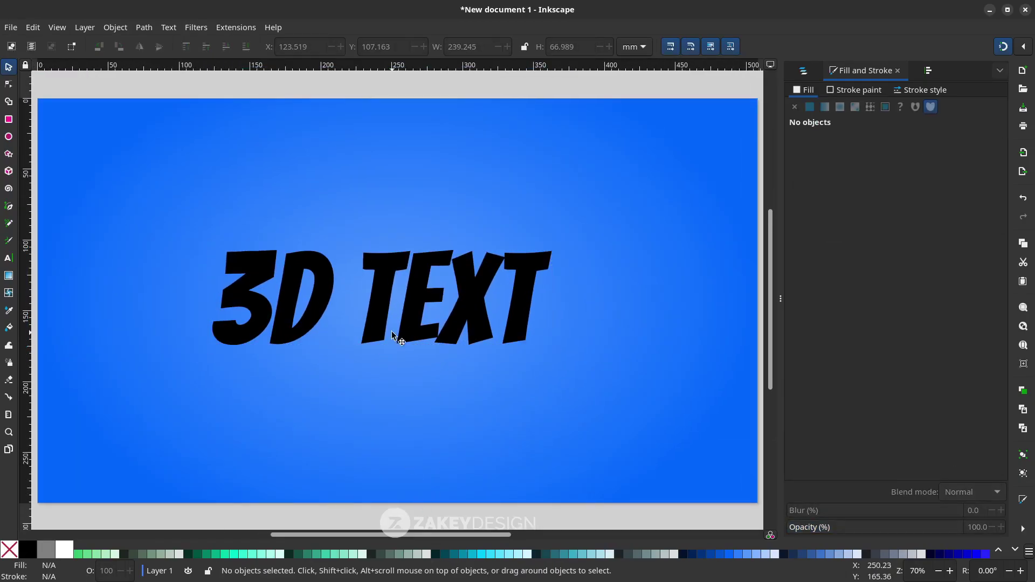
Convert the "3D TEXT" object to a path and keep it selected.
click(389, 295)
click(144, 28)
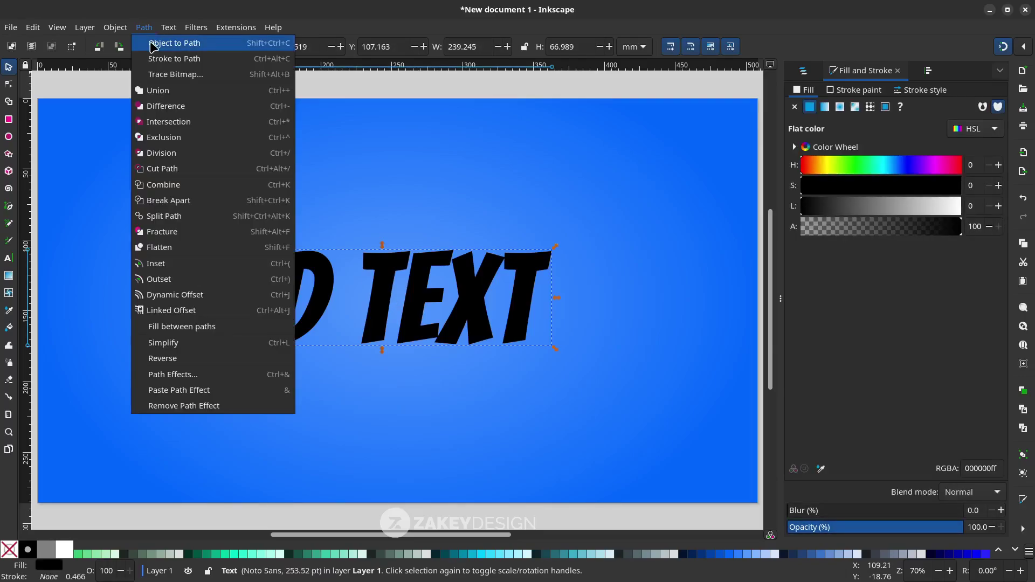
click(156, 42)
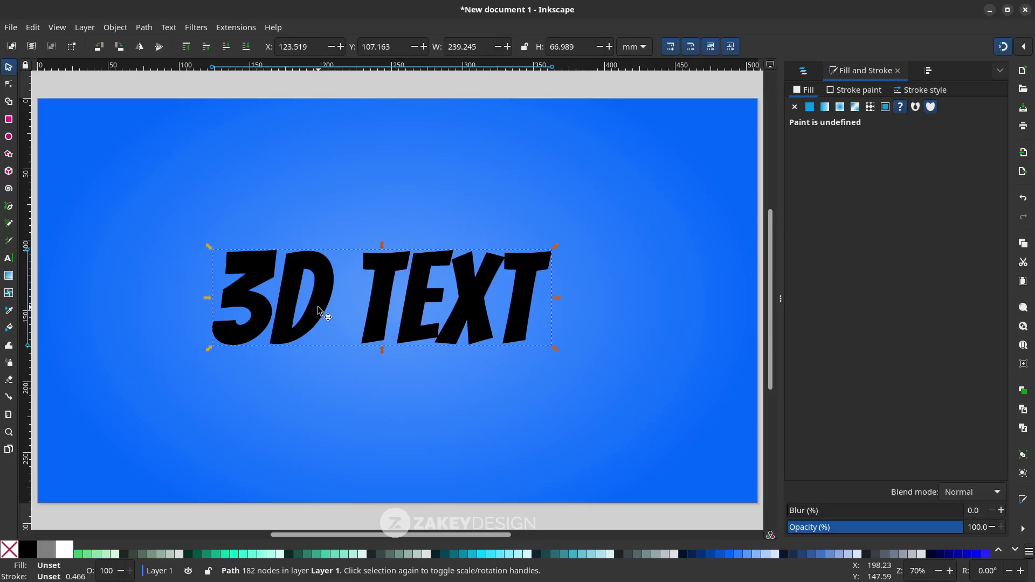
click(332, 304)
key(t)
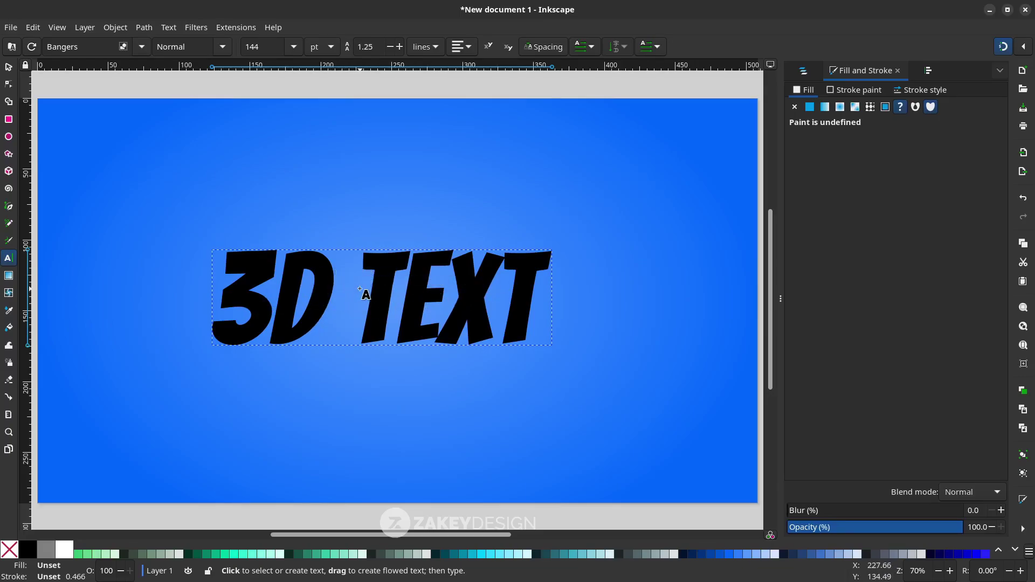
click(9, 68)
scroll(356, 343, left, 1)
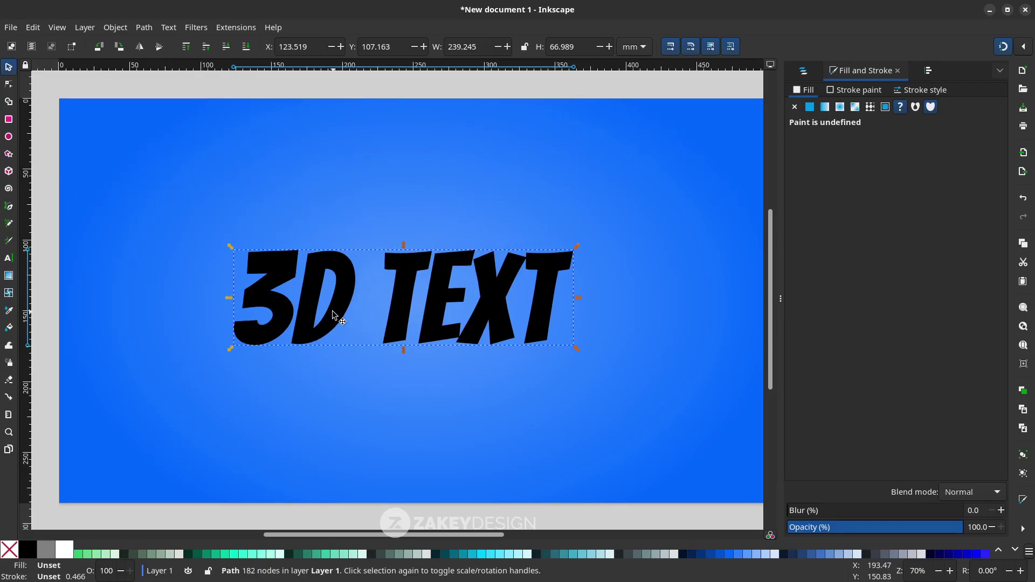
Duplicate the text path and, with snapping turned off, offset the copy down and left to about X 112.9, Y 114.1 mm.
key(ctrl)
key(ctrl+z)
drag(345, 315, 327, 314)
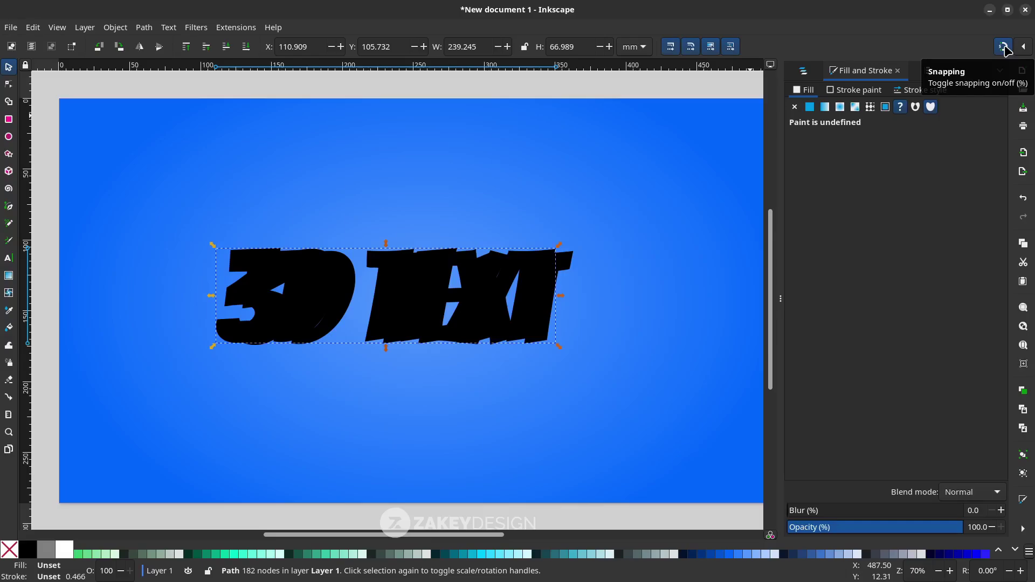
click(1004, 46)
drag(233, 300, 235, 313)
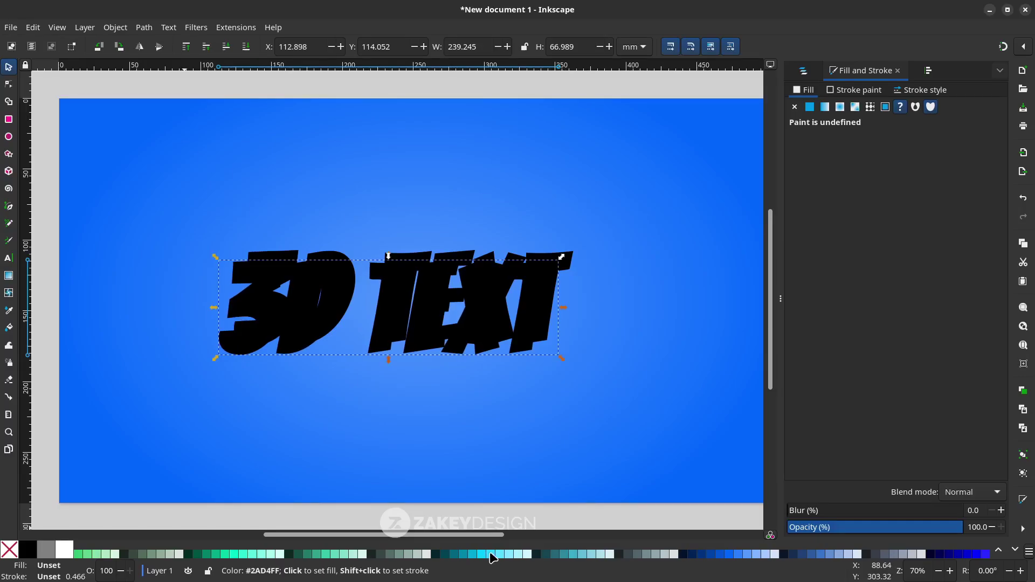
Fill the copy with dark blue 0000D4 and place it behind the black text at about X 117.2, Y 112.5 mm.
click(967, 554)
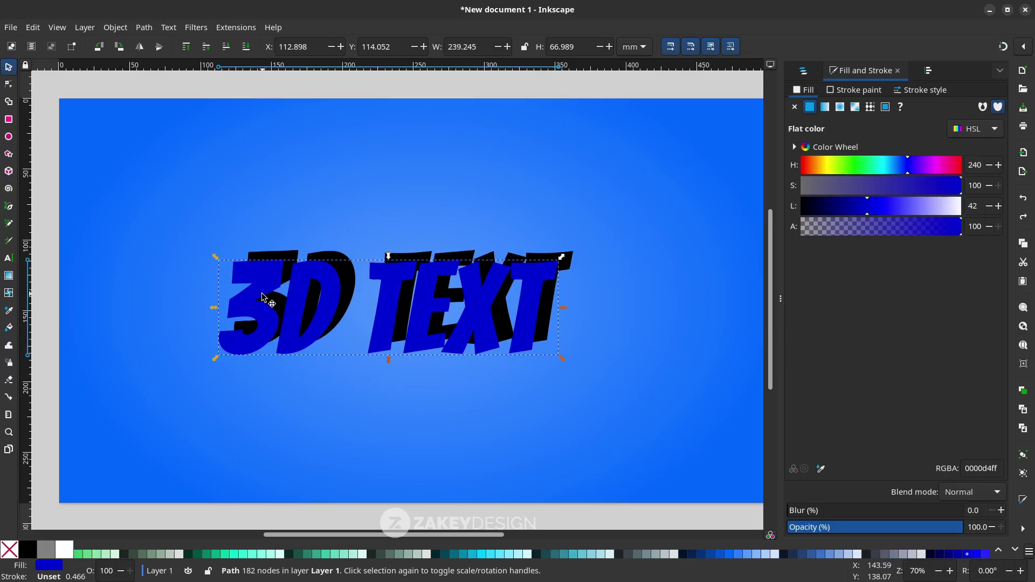
click(227, 46)
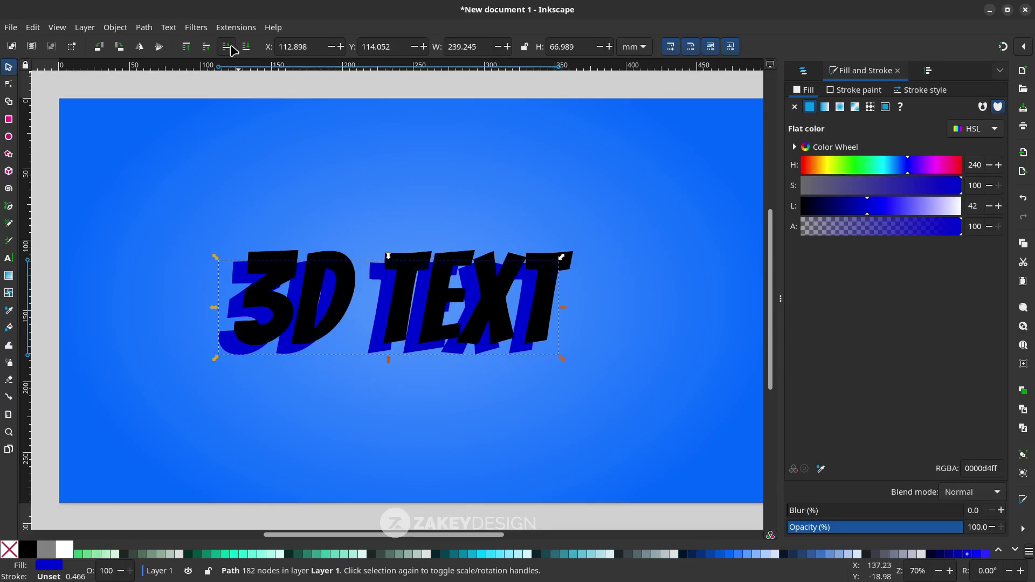
drag(251, 295, 257, 293)
Select both the black and the blue text paths and open the Interpolate Between Paths extension, keeping its dialog clear of the text.
click(275, 310)
scroll(272, 342, down, 1)
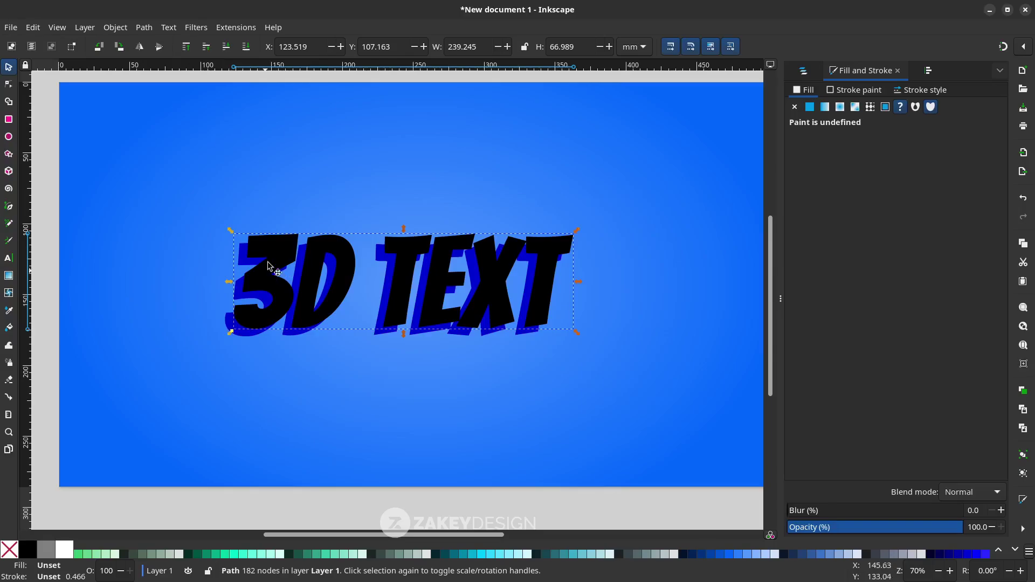
key(Escape)
click(336, 248)
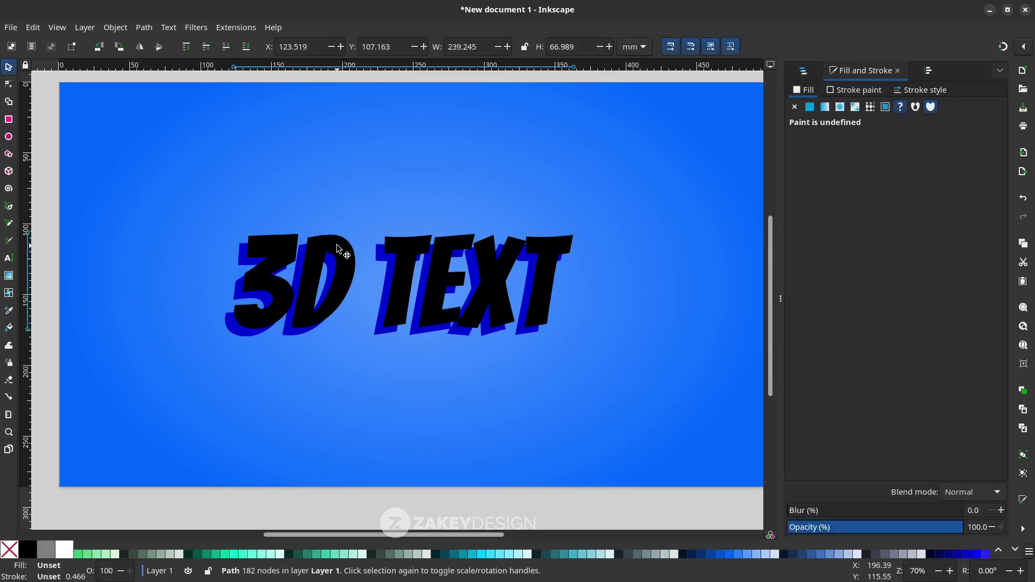
shift+click(226, 324)
click(236, 28)
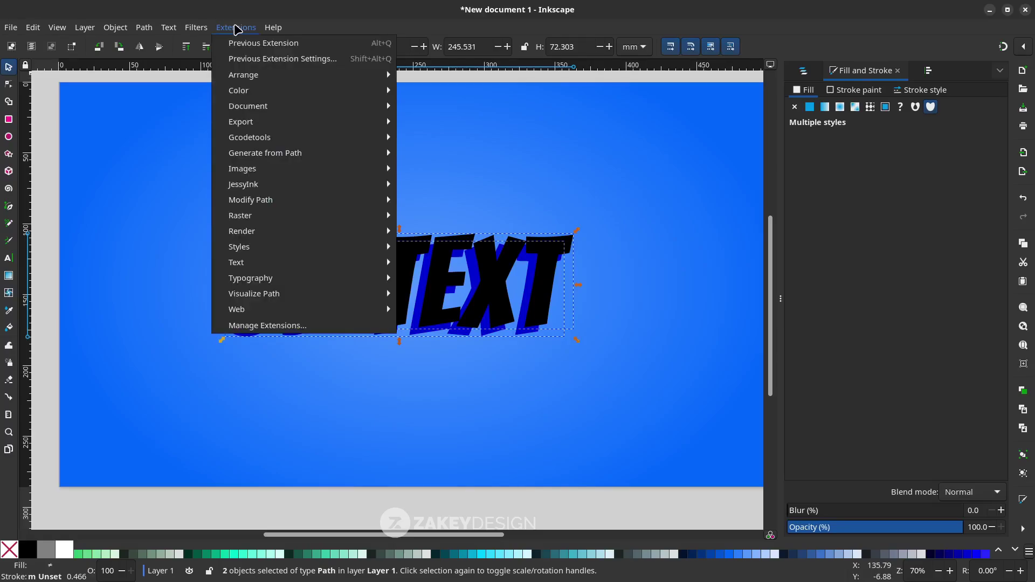
mouse_move(317, 154)
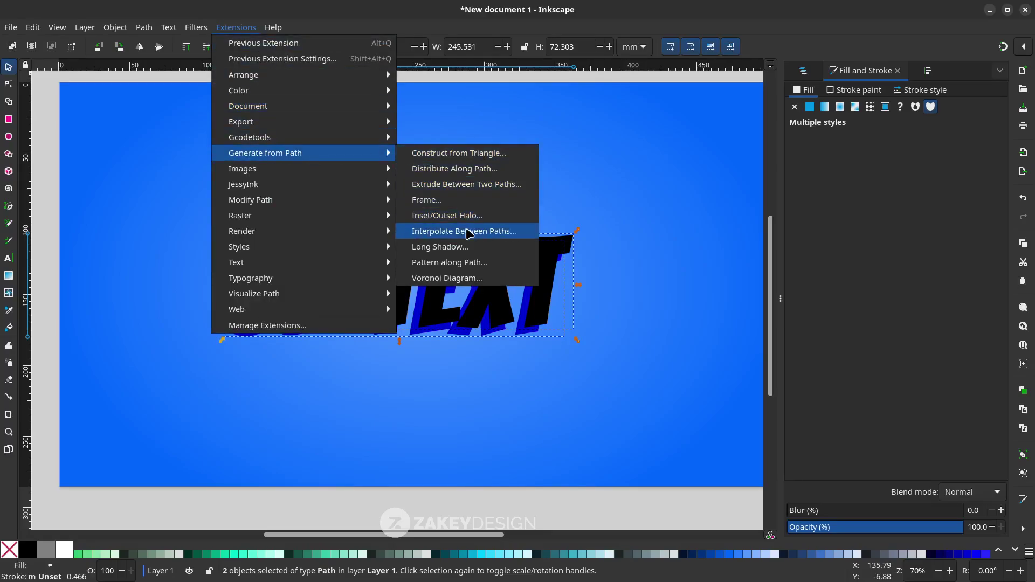
click(469, 234)
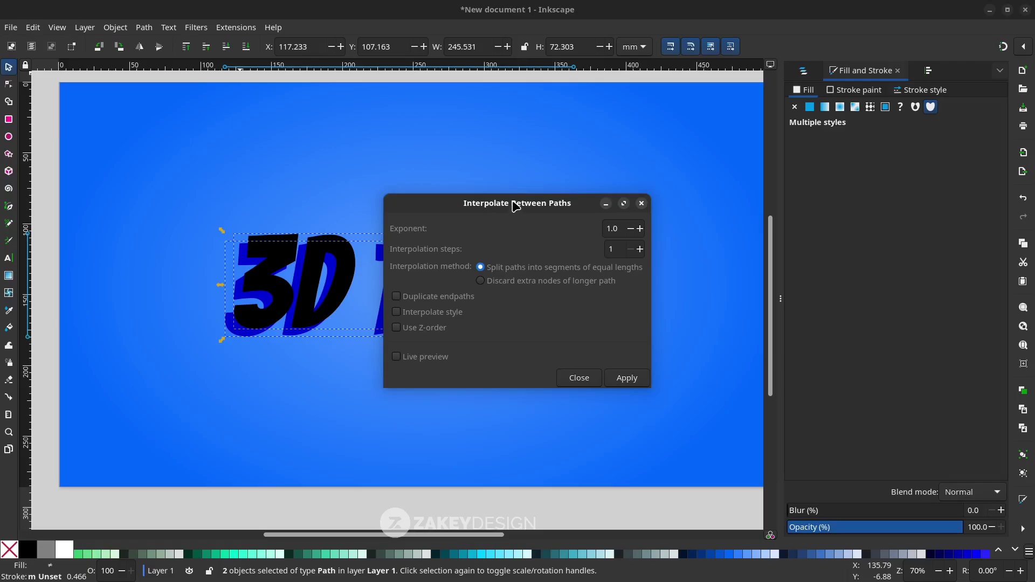
drag(518, 177, 688, 181)
Interpolate the two text paths with 100 steps, live preview on, and Duplicate endpaths and Interpolate style off.
click(599, 267)
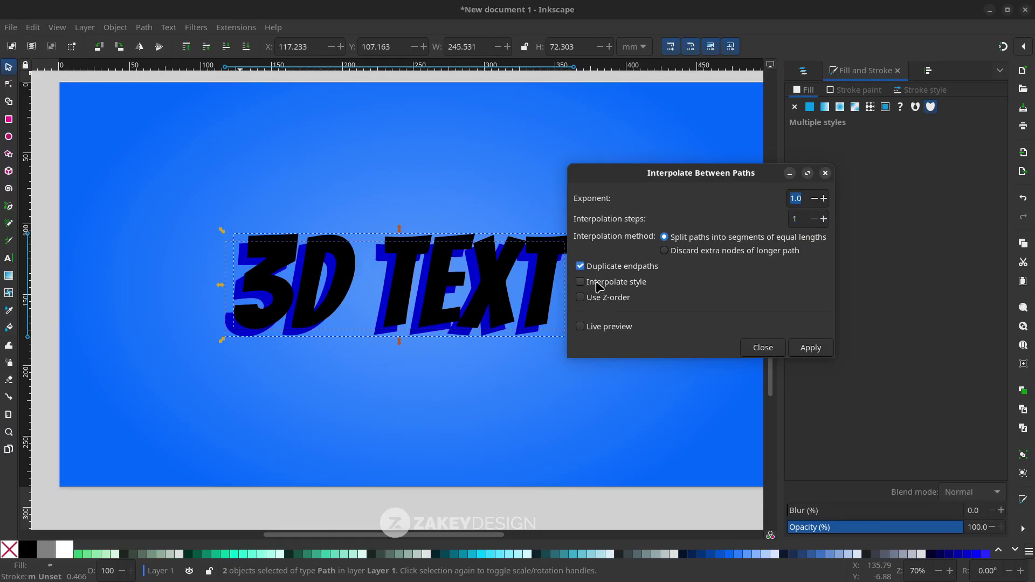
click(599, 282)
click(601, 266)
click(602, 282)
click(581, 328)
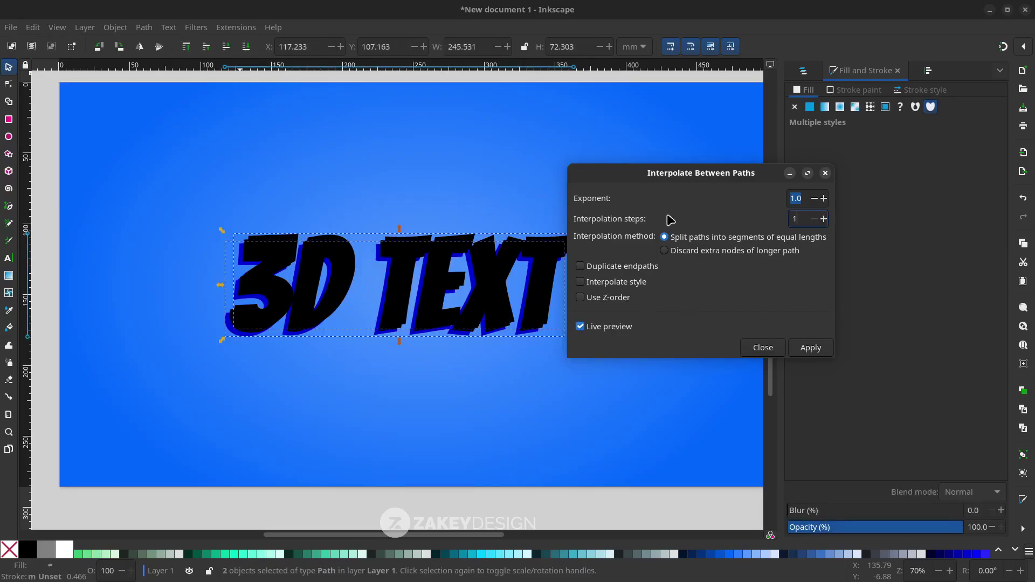
drag(804, 217, 783, 217)
click(807, 217)
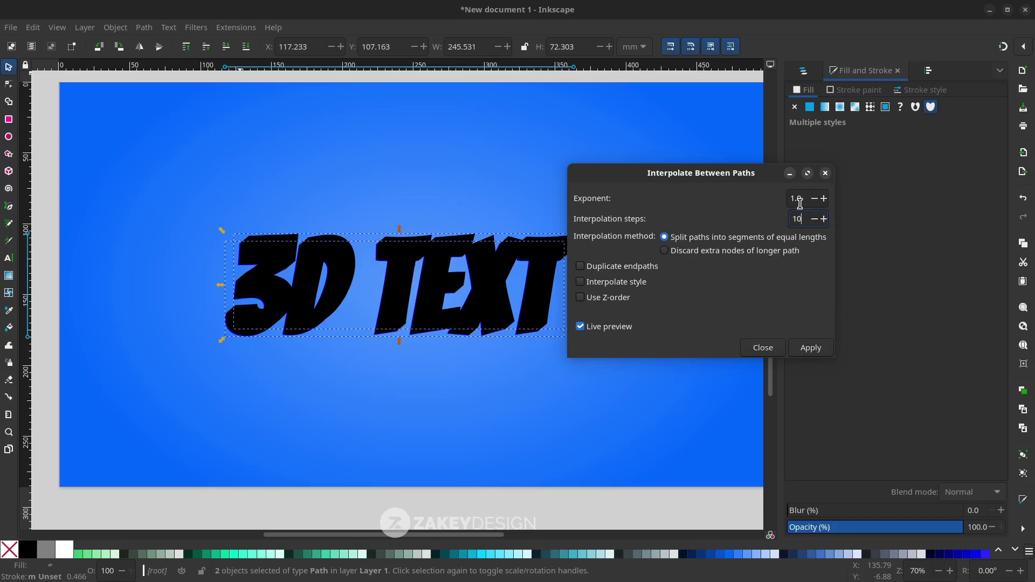
double_click(804, 220)
click(811, 348)
click(763, 349)
click(462, 515)
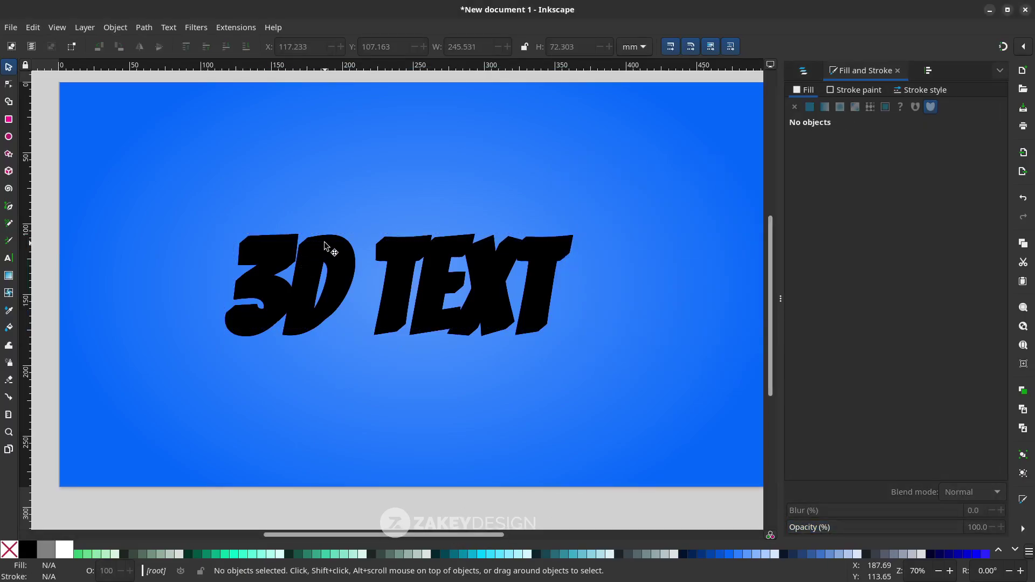
Select the interpolated group and lower it to the bottom of the stack.
click(330, 242)
scroll(330, 243, down, 1)
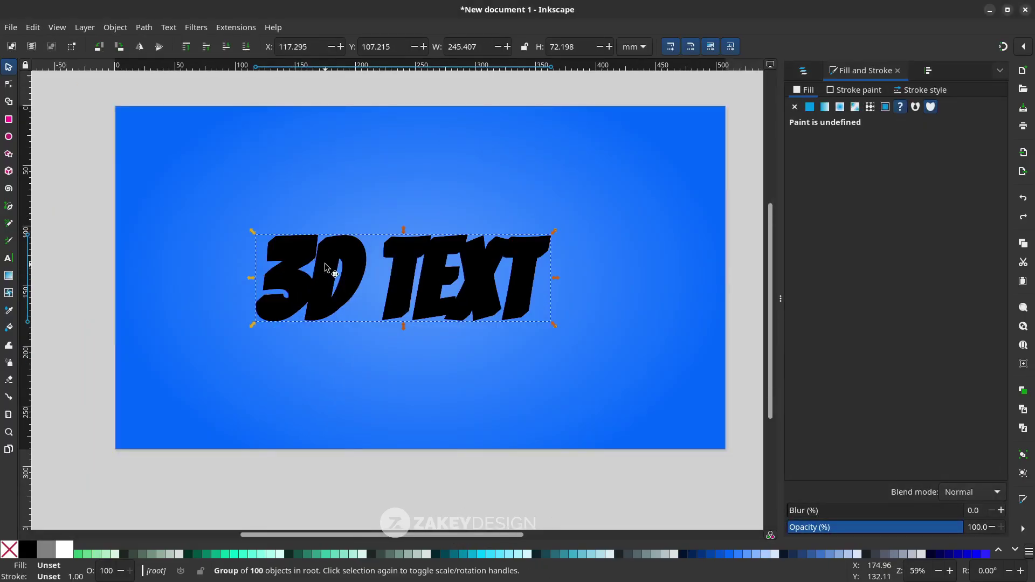
scroll(327, 268, up, 1)
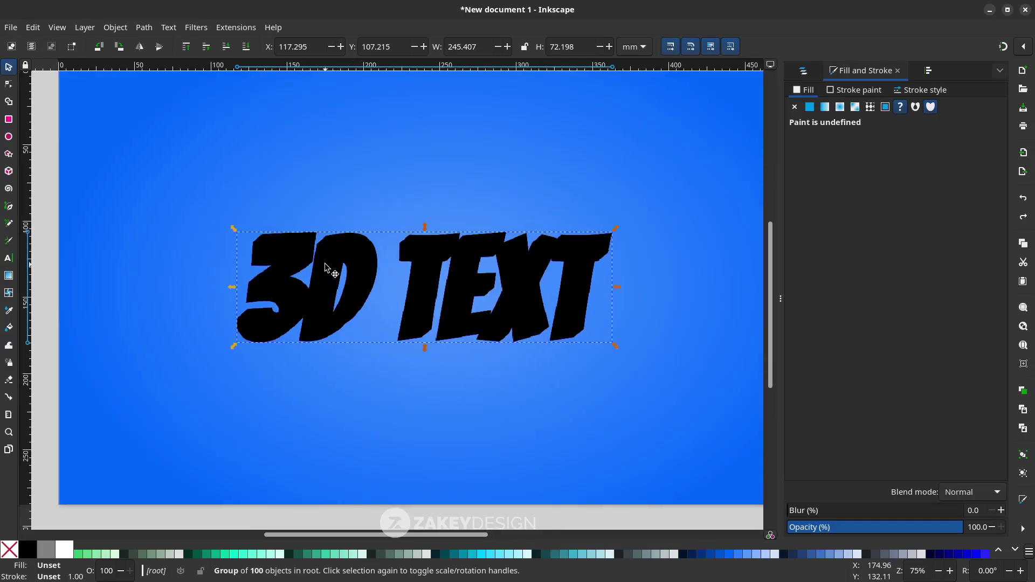
click(245, 47)
Delete the blue text copy and fill the remaining black text path with white.
click(252, 259)
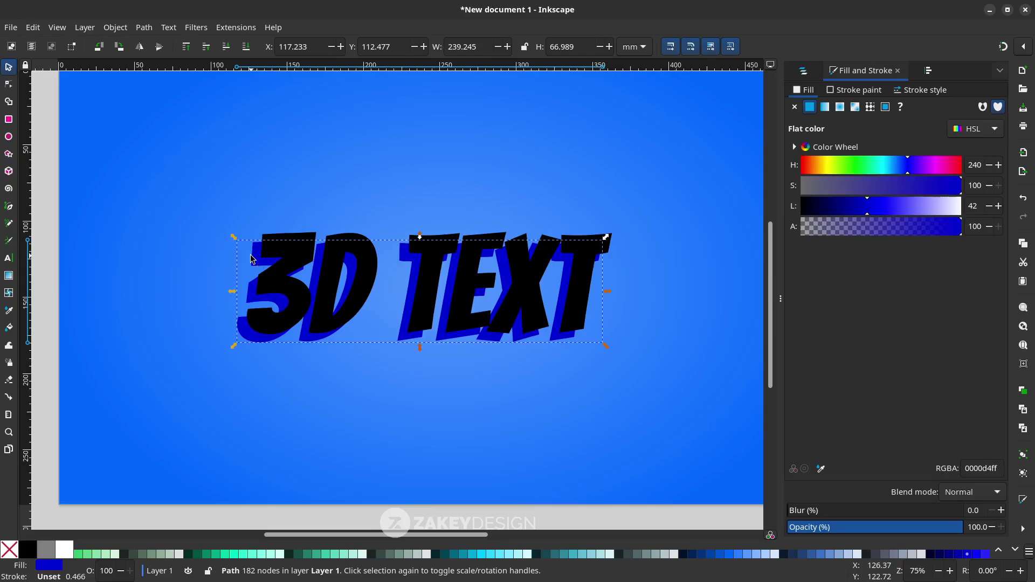
key(Delete)
click(299, 244)
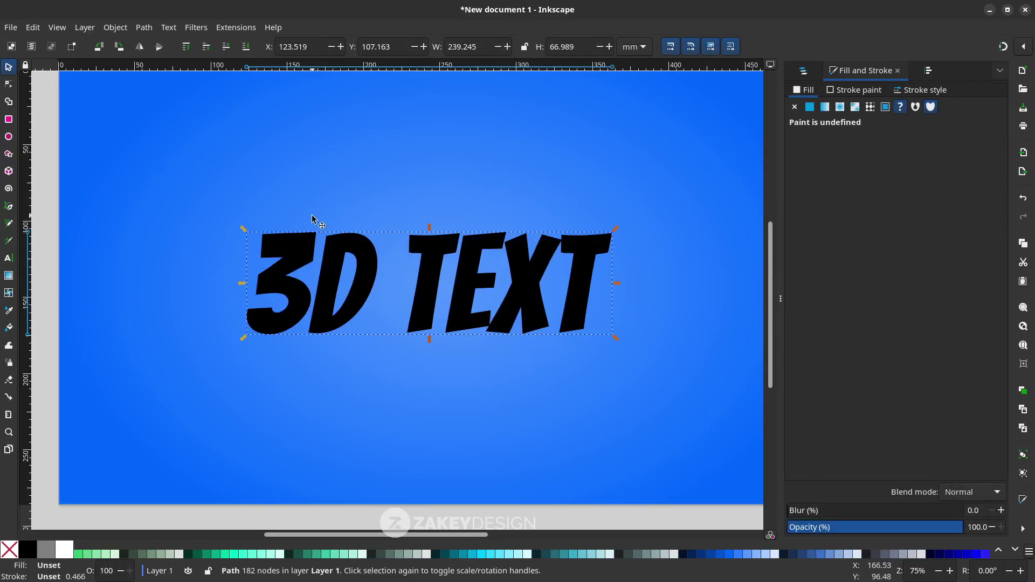
click(64, 552)
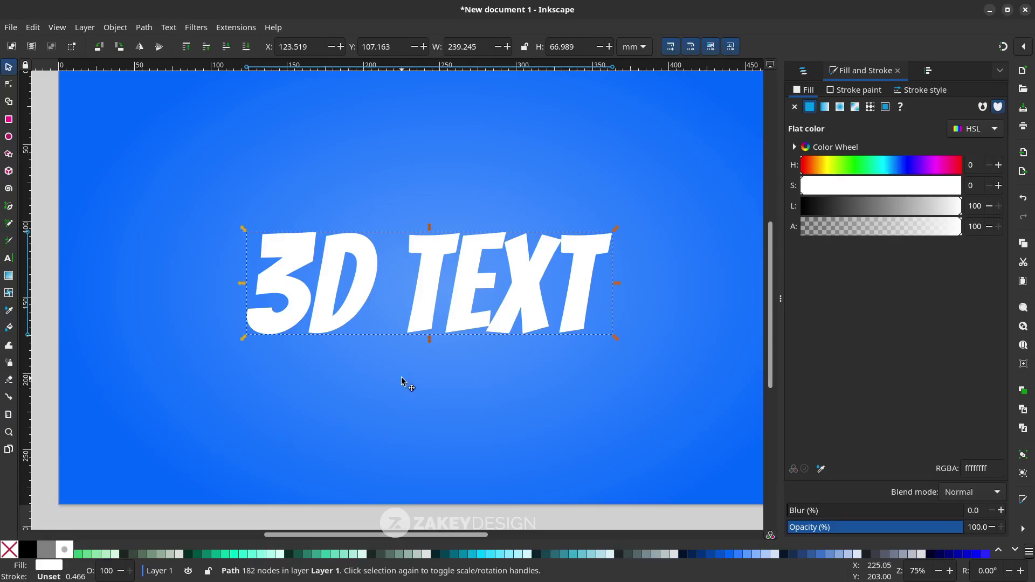
Using the Layers and Objects list, move the interpolated group into Layer 1 directly below the white text path, and deselect it.
click(312, 307)
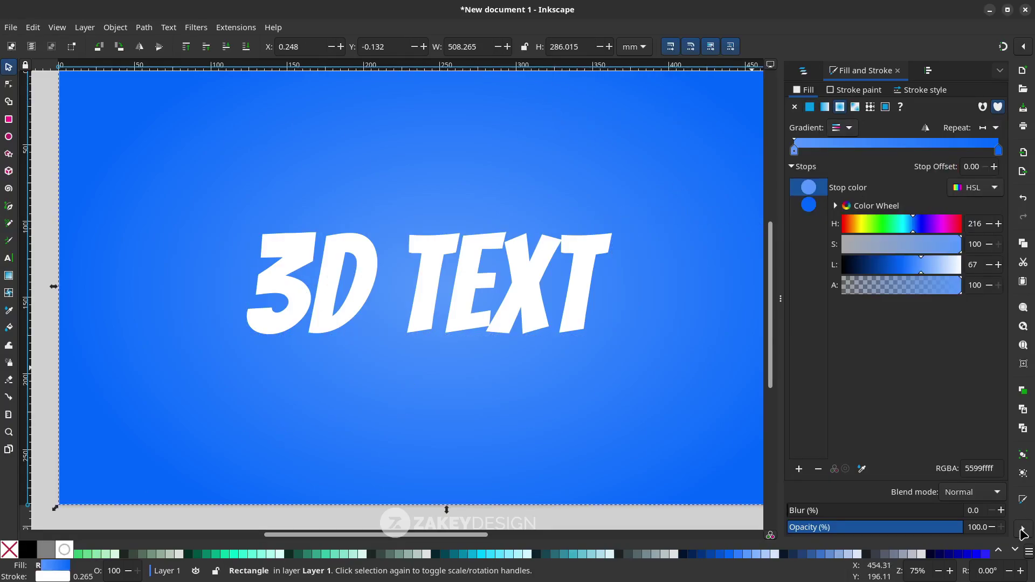
click(1023, 530)
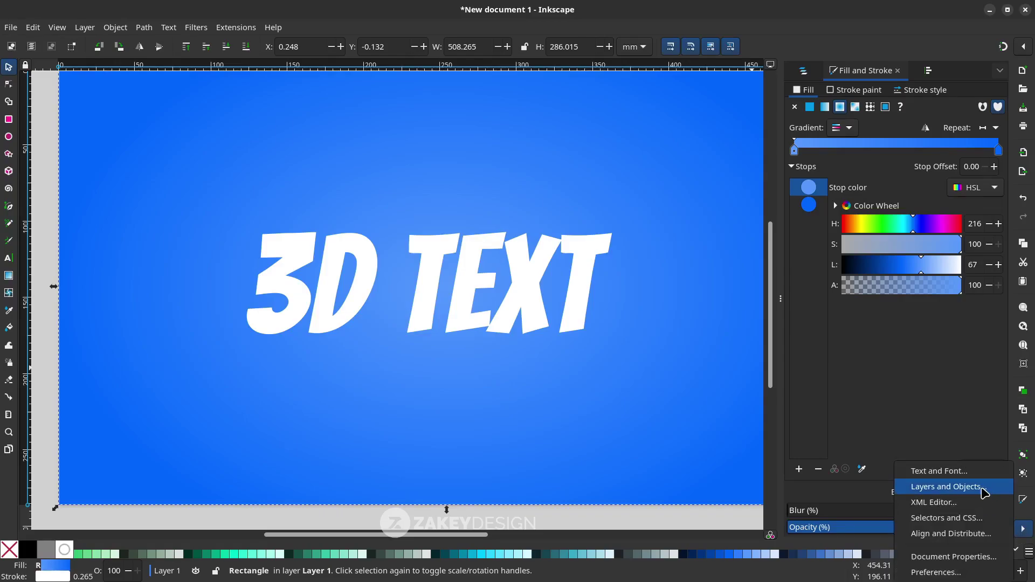
click(982, 489)
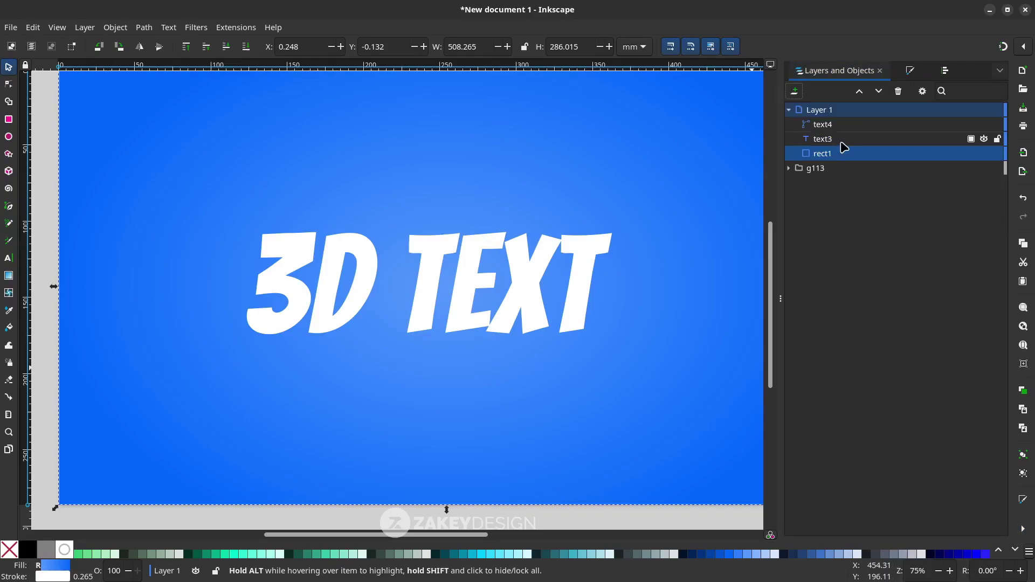
click(798, 170)
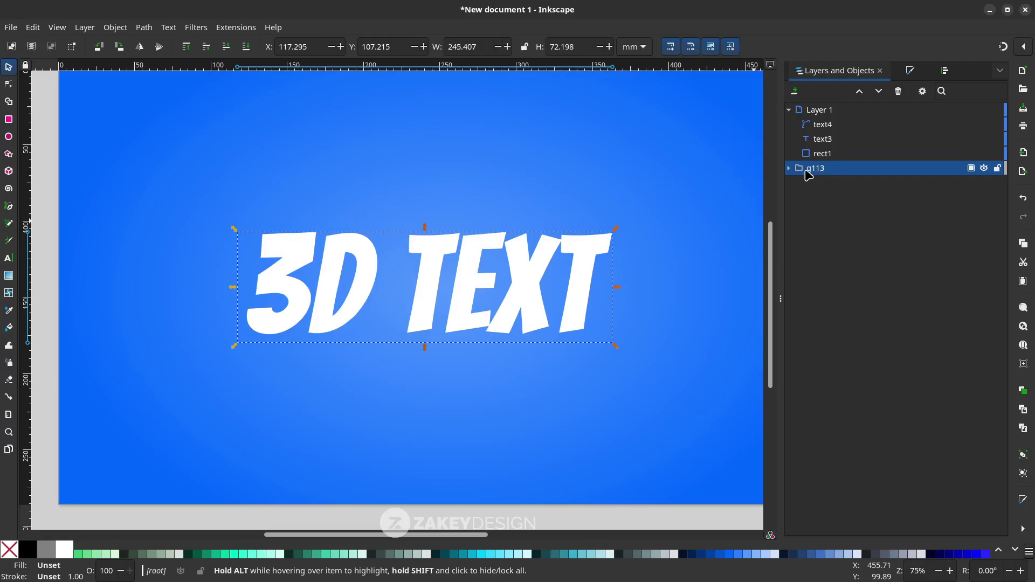
click(187, 47)
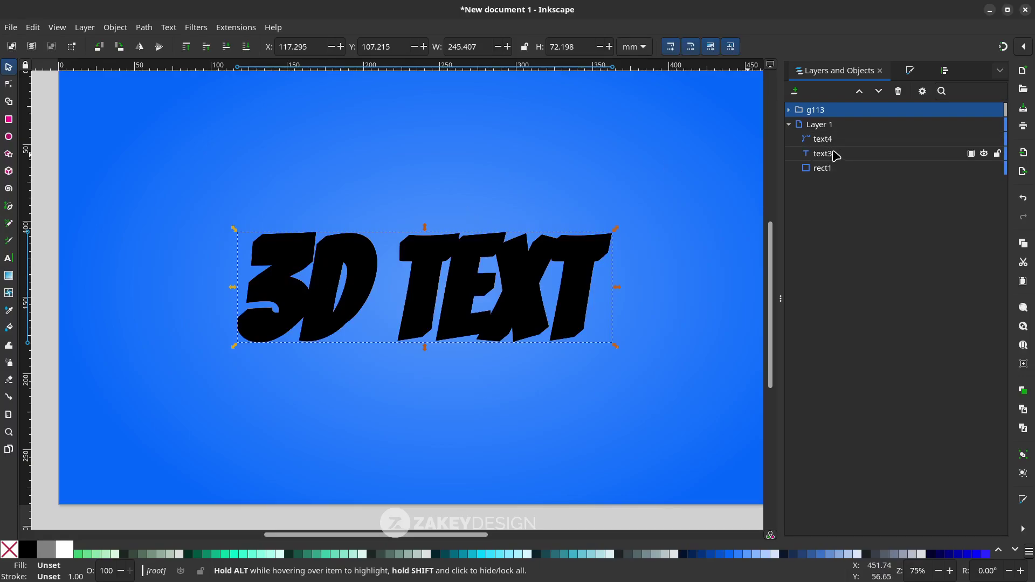
drag(843, 110, 881, 151)
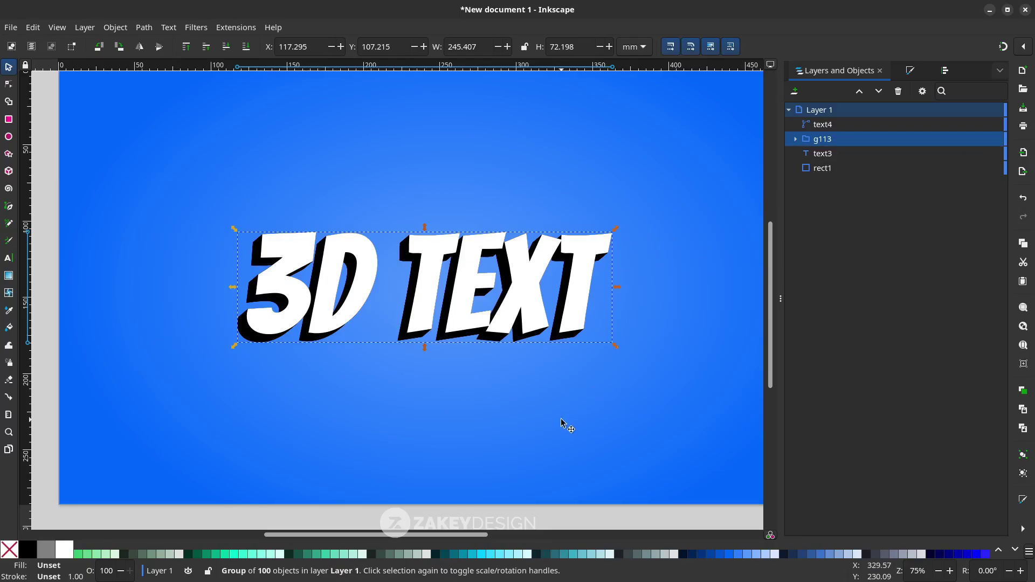
click(546, 521)
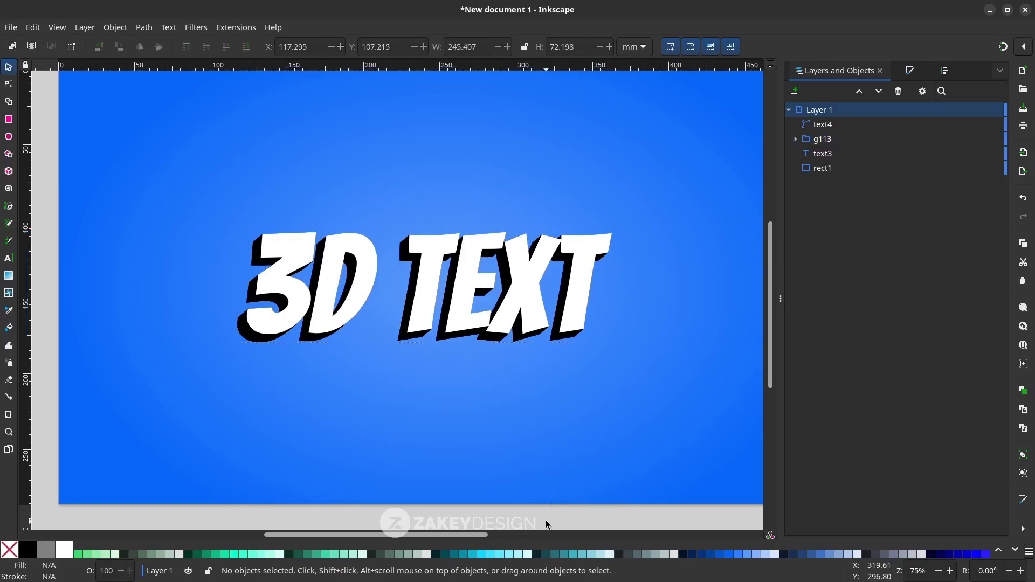
Fill the interpolated extrusion group behind the white text with 40% Gray.
click(245, 337)
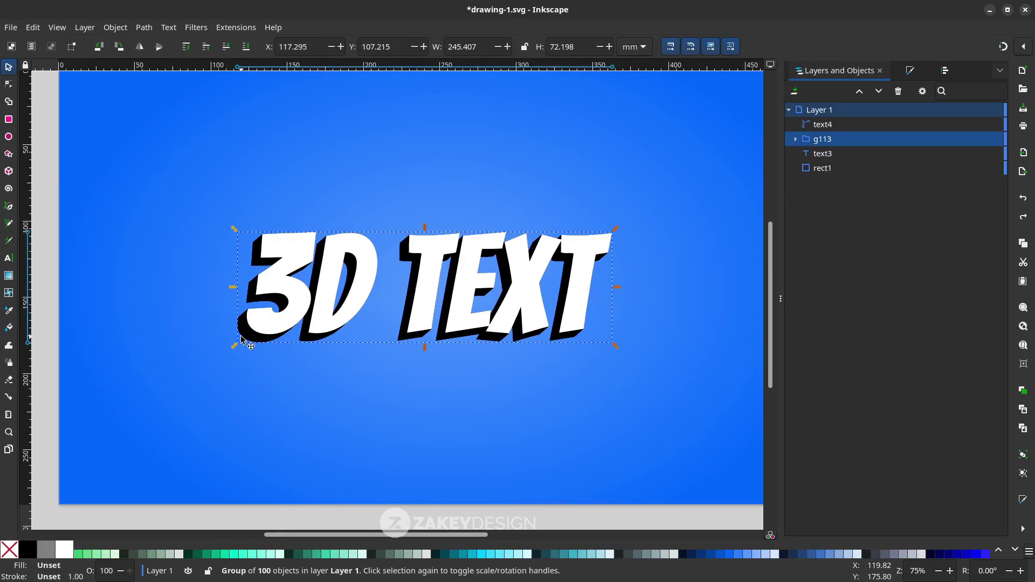
scroll(248, 554, down, 2)
click(116, 554)
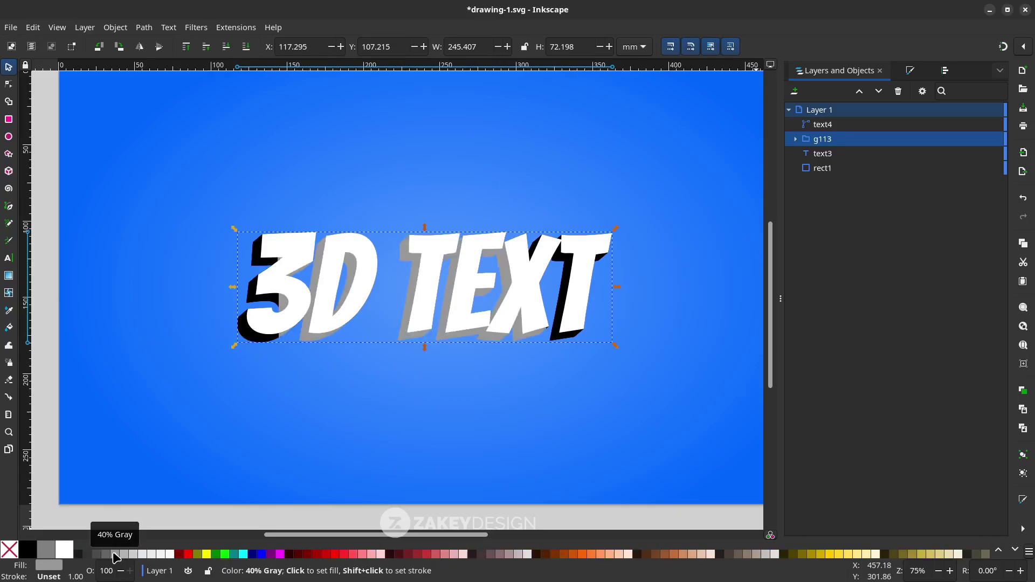
scroll(318, 477, down, 3)
scroll(433, 448, up, 2)
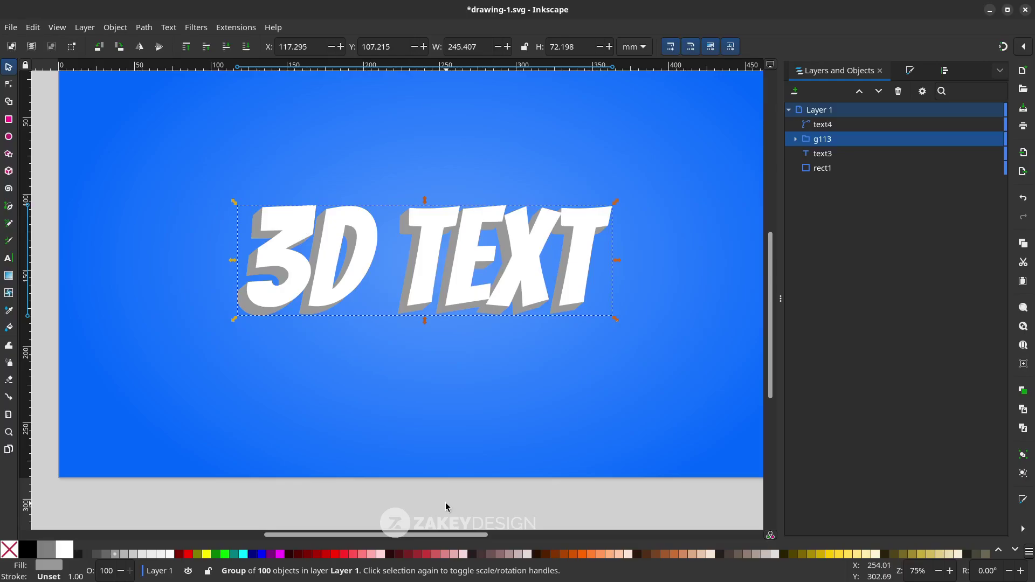
Select the white text path and apply a linear fill gradient running from just above the letters to below them.
click(445, 506)
scroll(437, 404, down, 1)
click(424, 258)
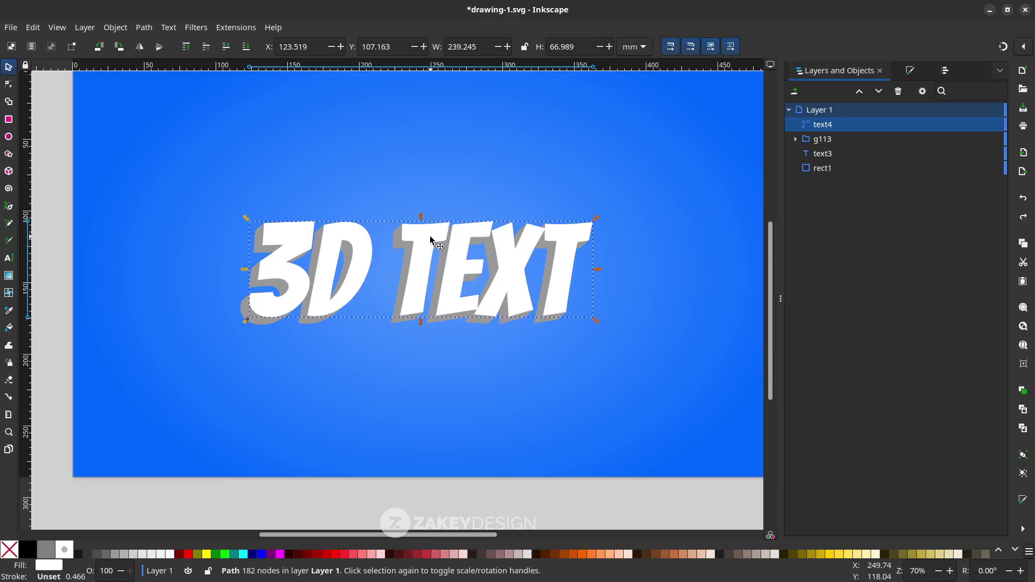
click(9, 276)
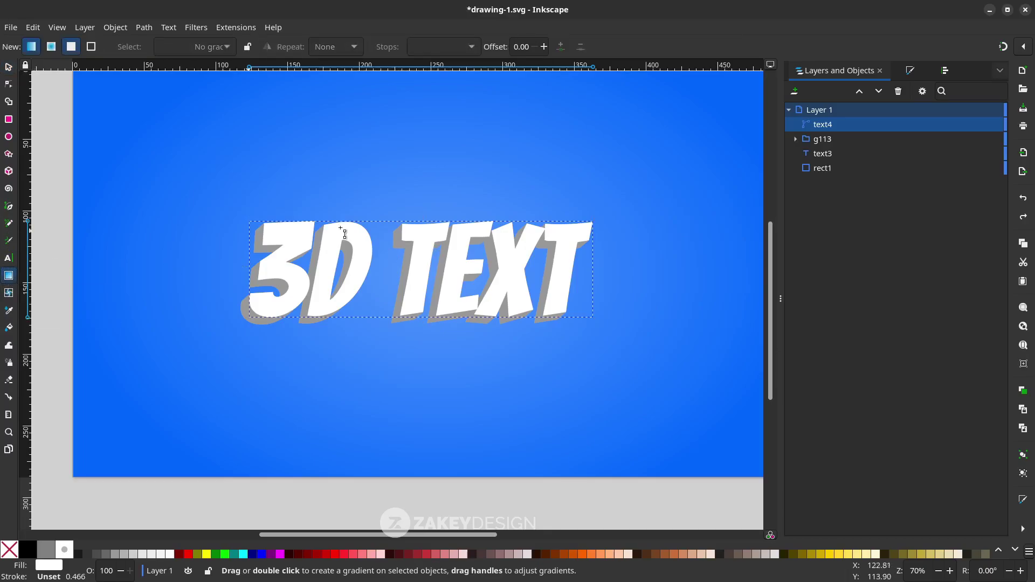
click(909, 73)
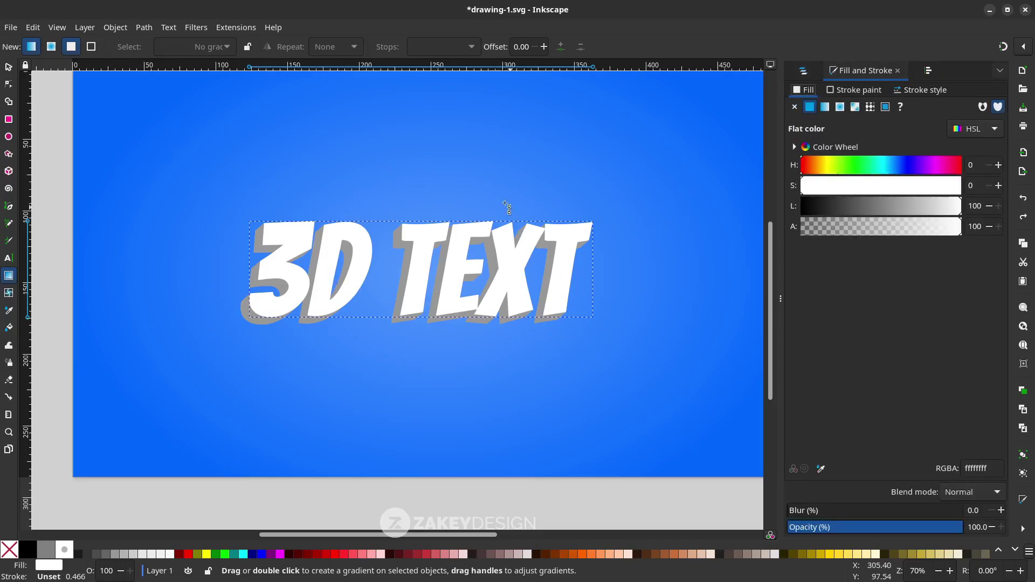
drag(446, 172, 408, 377)
drag(445, 172, 439, 200)
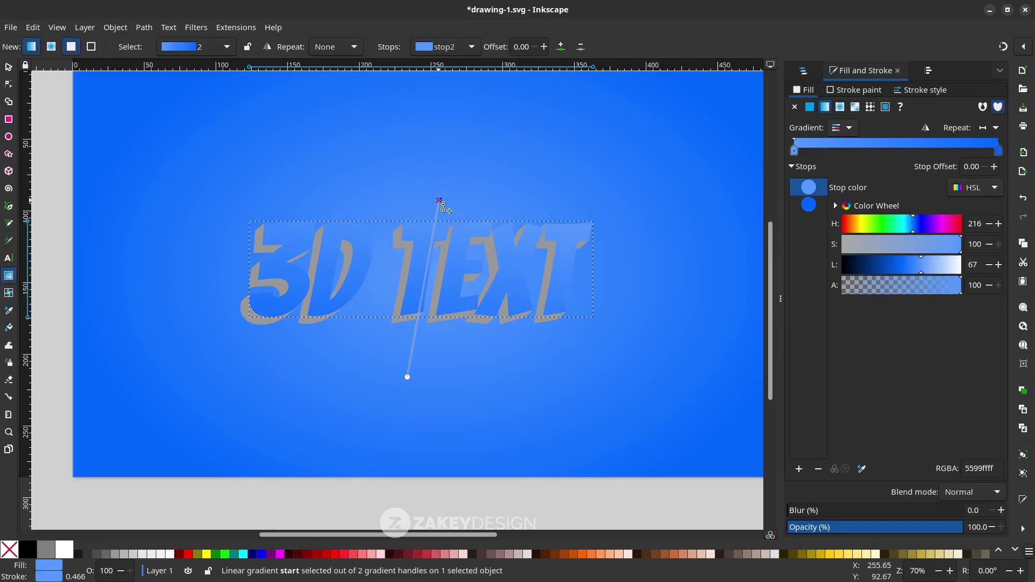
Set the text gradient's upper stop to near-white (f9f9f9) and its lower stop to light gray (cccccc).
click(170, 554)
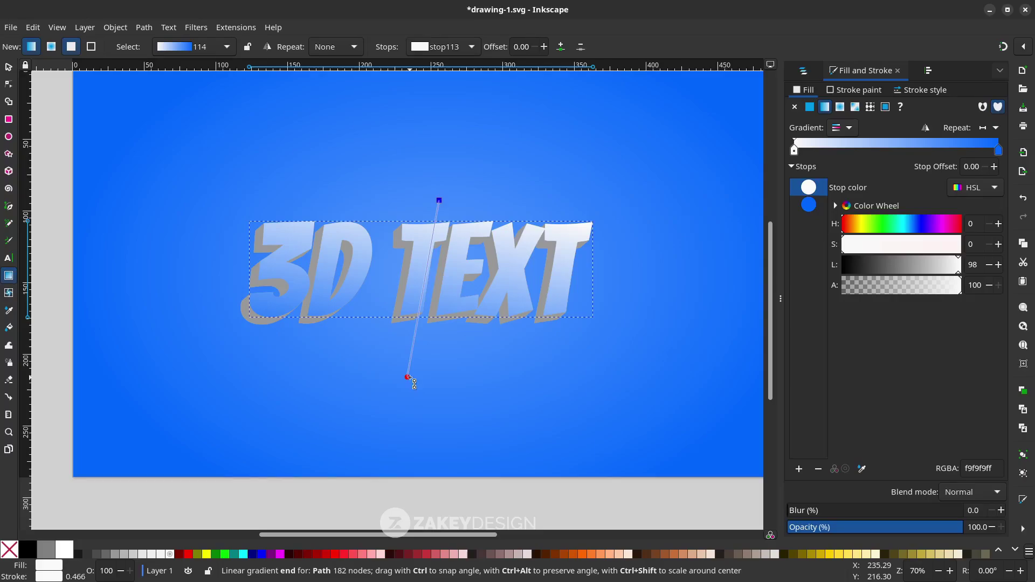
click(408, 378)
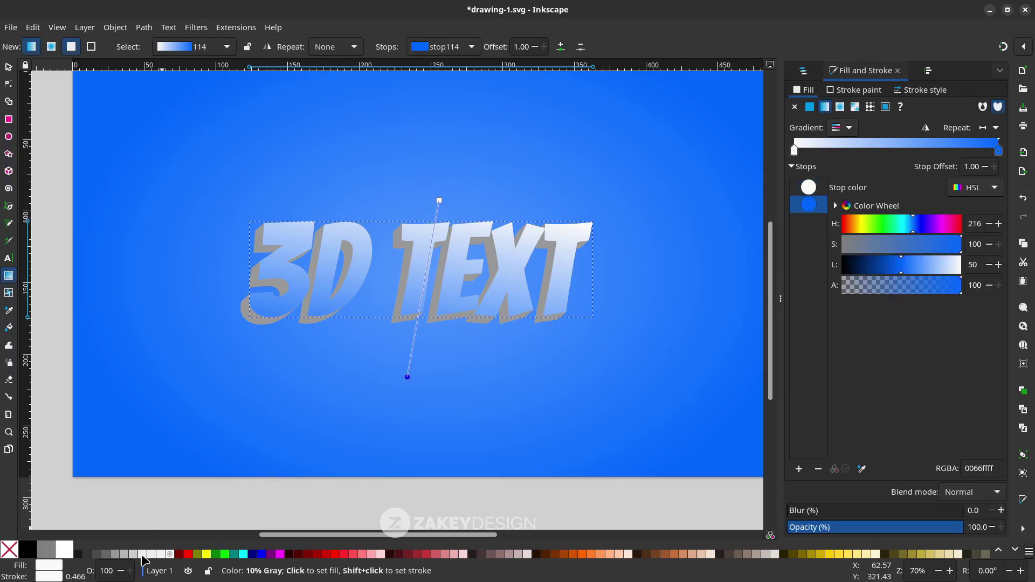
click(105, 554)
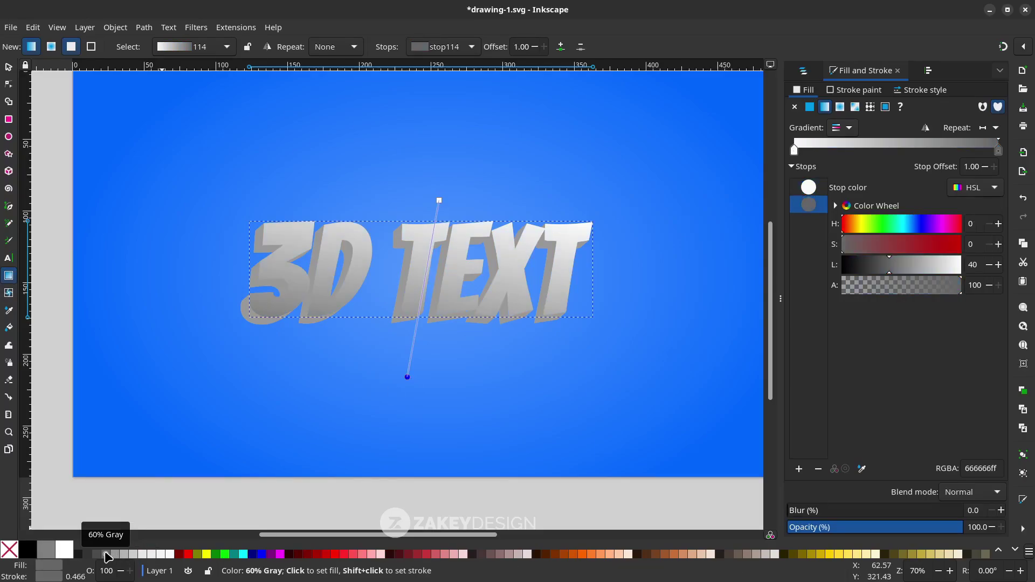
click(133, 555)
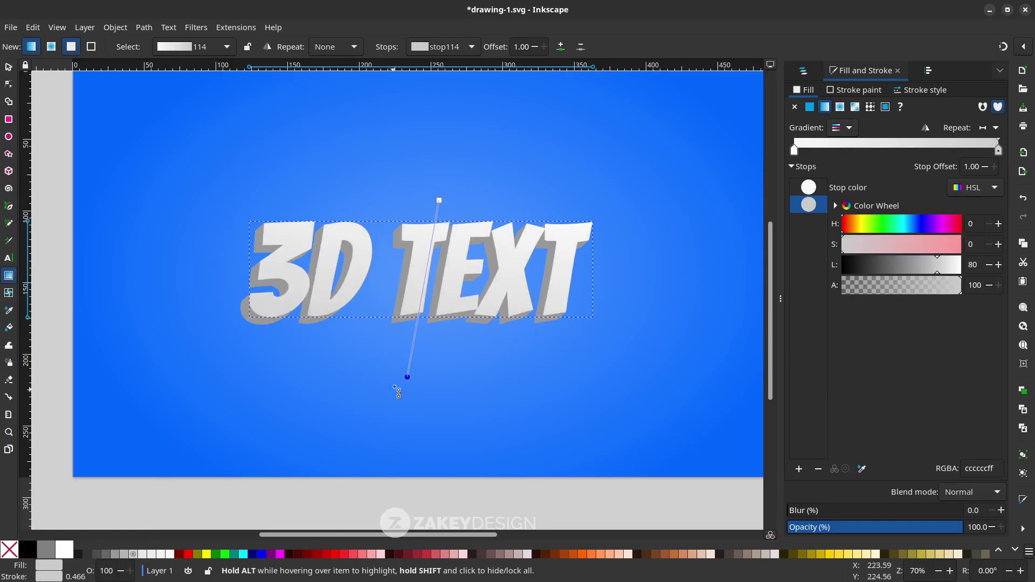
Shorten the text's fill gradient so it runs from the upper part of the letters to just below their base.
drag(407, 377, 416, 325)
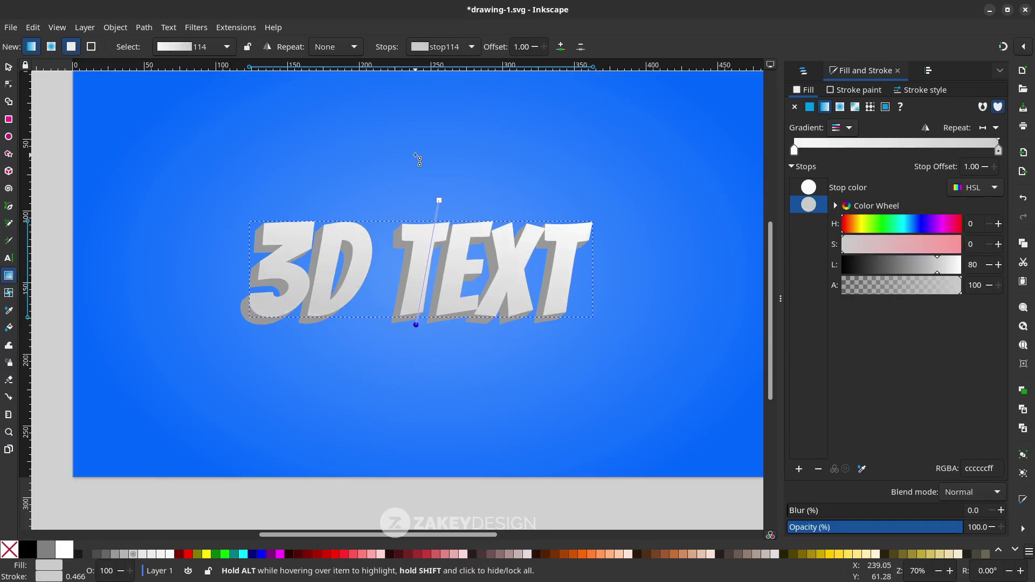
drag(438, 200, 435, 246)
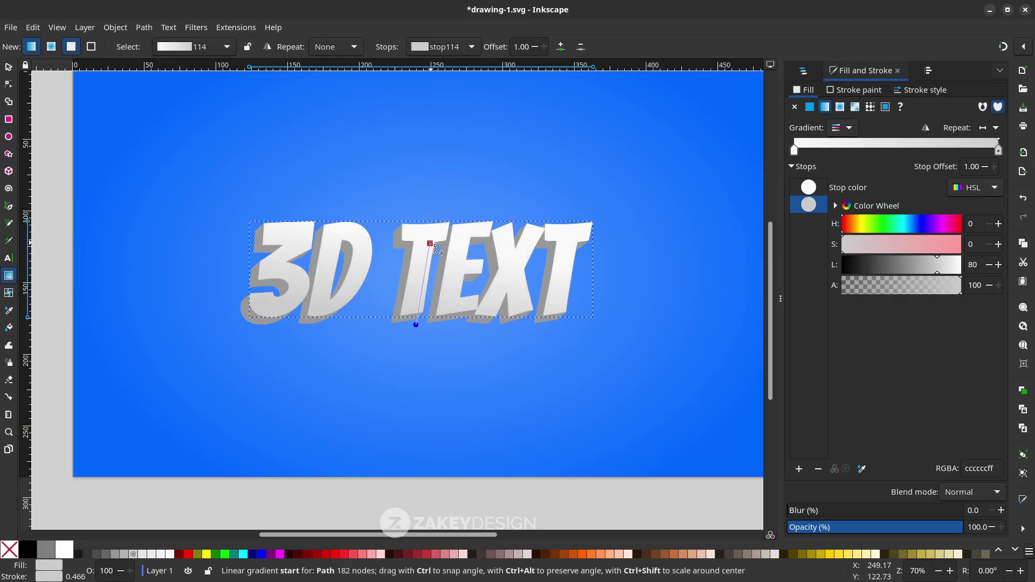
click(435, 247)
mouse_move(418, 328)
mouse_down()
mouse_move(412, 342)
mouse_move(408, 331)
mouse_up()
Give the text path a linear gradient stroke and position it steeply from below the letters to above them.
ctrl+scroll(408, 331, up, 2)
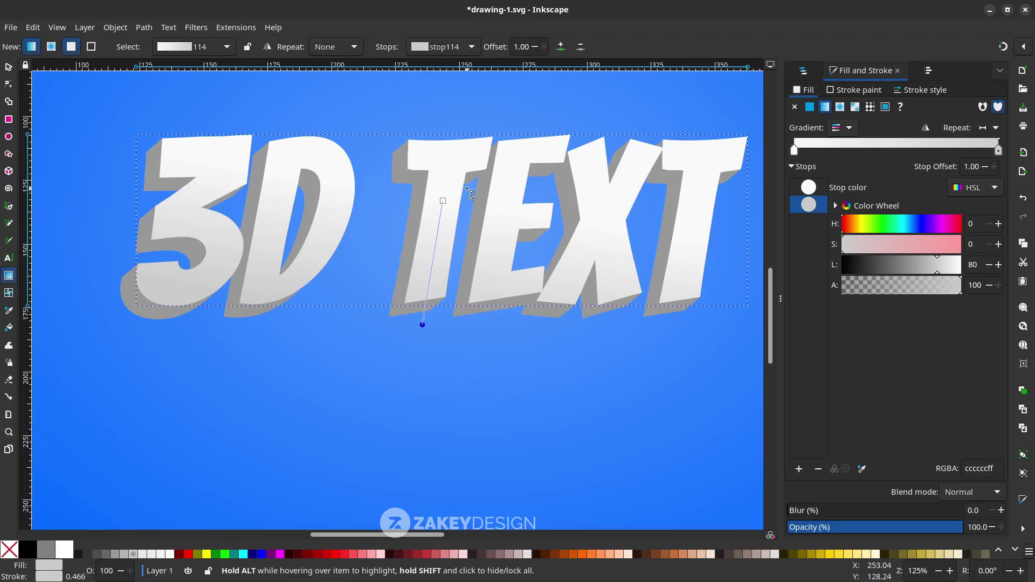
scroll(453, 229, up, 2)
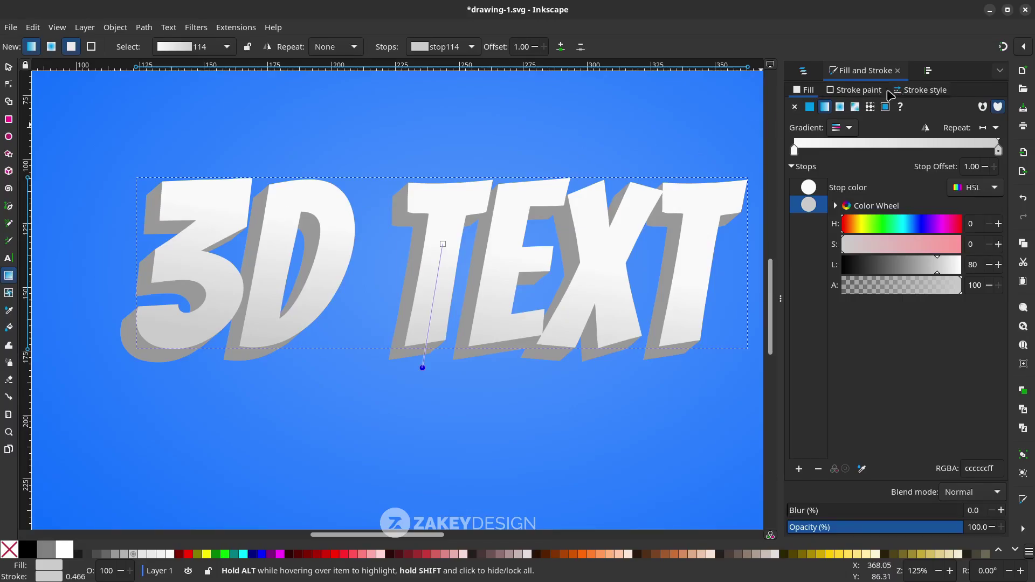
click(869, 90)
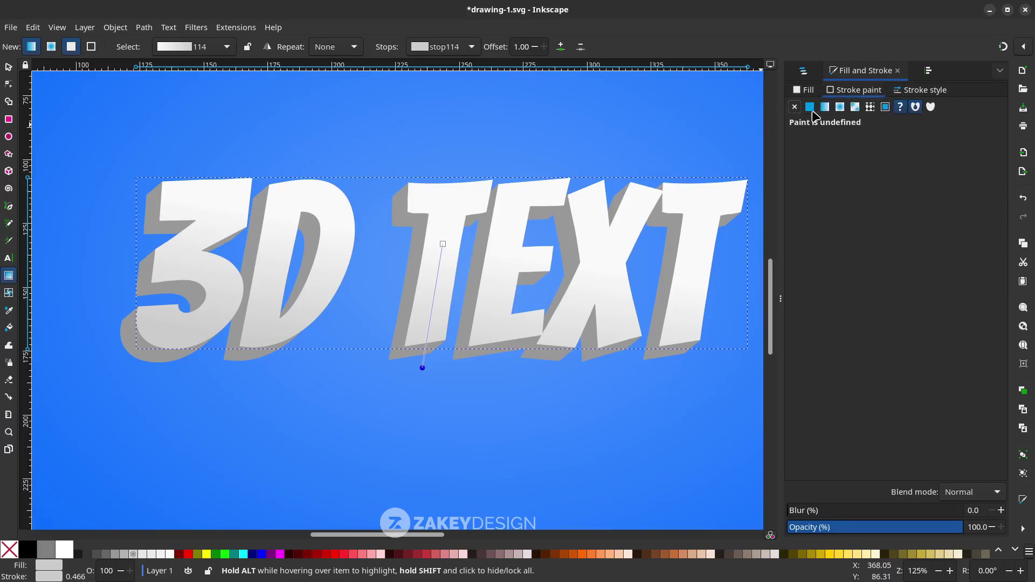
click(829, 112)
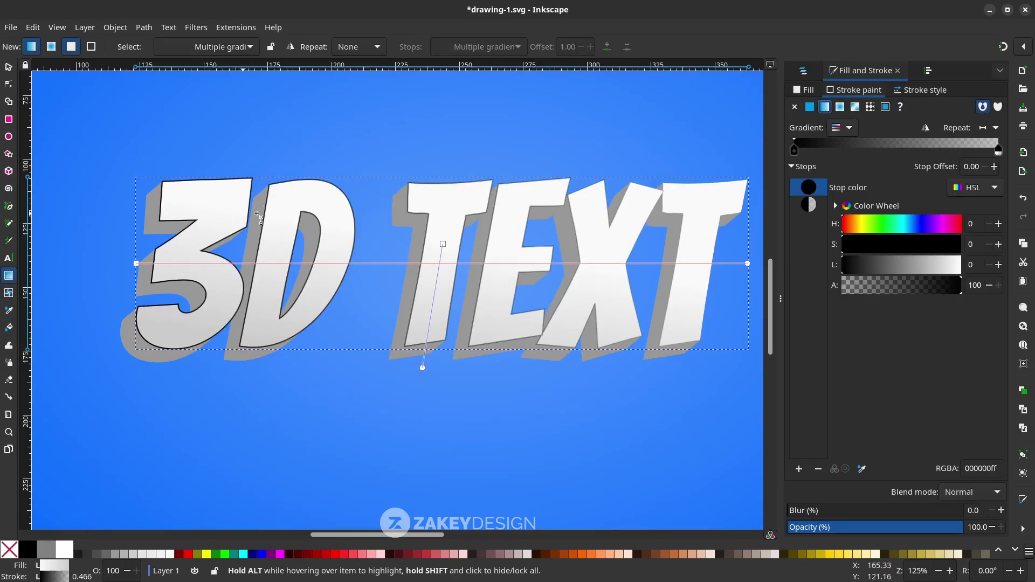
drag(137, 264, 232, 386)
drag(346, 415, 364, 393)
mouse_move(462, 208)
mouse_down()
mouse_move(410, 159)
mouse_move(428, 137)
mouse_move(410, 116)
mouse_up()
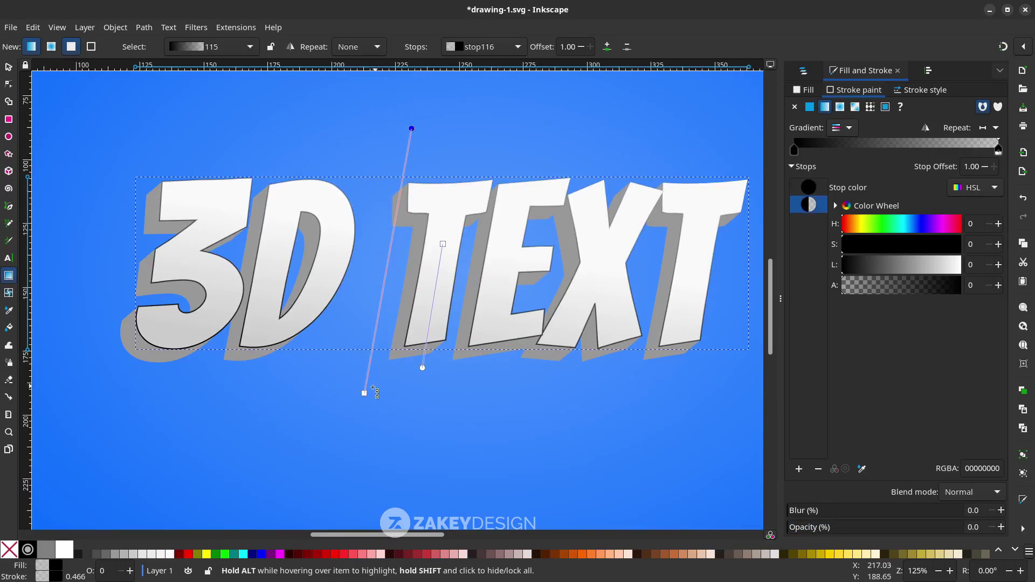
Make the stroke gradient's lower stop white and move its start up to the lower part of the letters, with the transparent end above them.
click(365, 394)
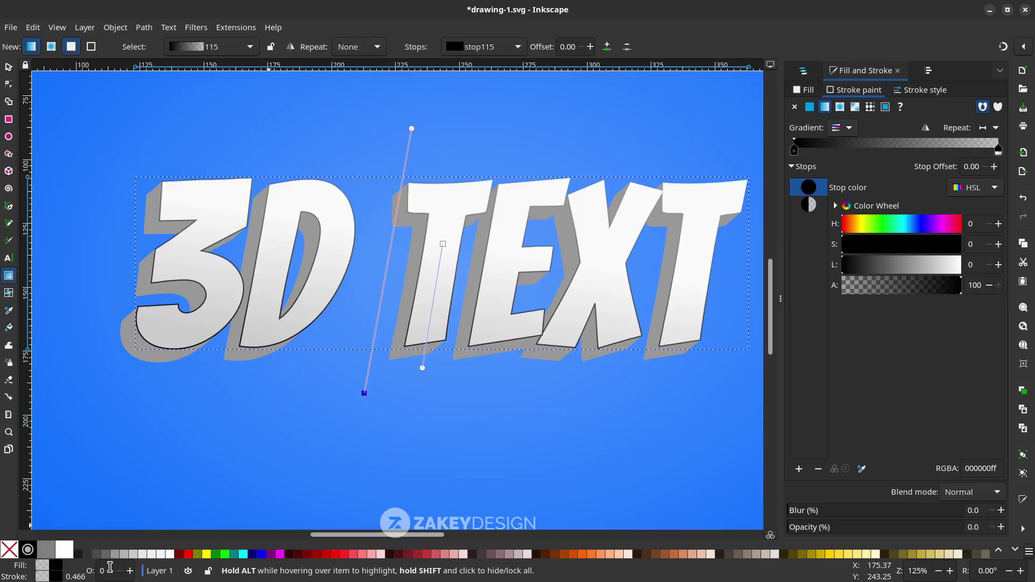
click(65, 553)
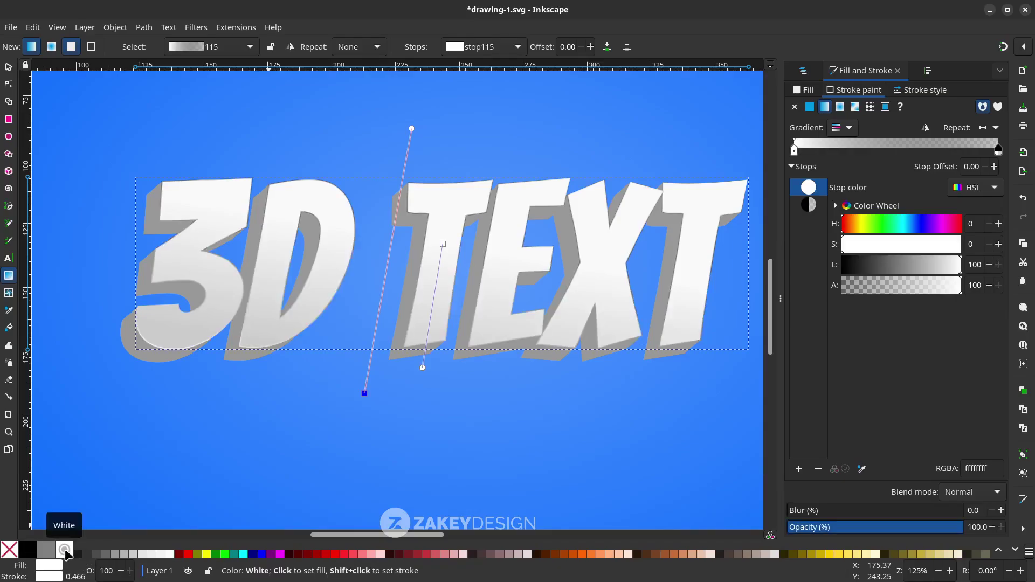
drag(366, 395, 374, 309)
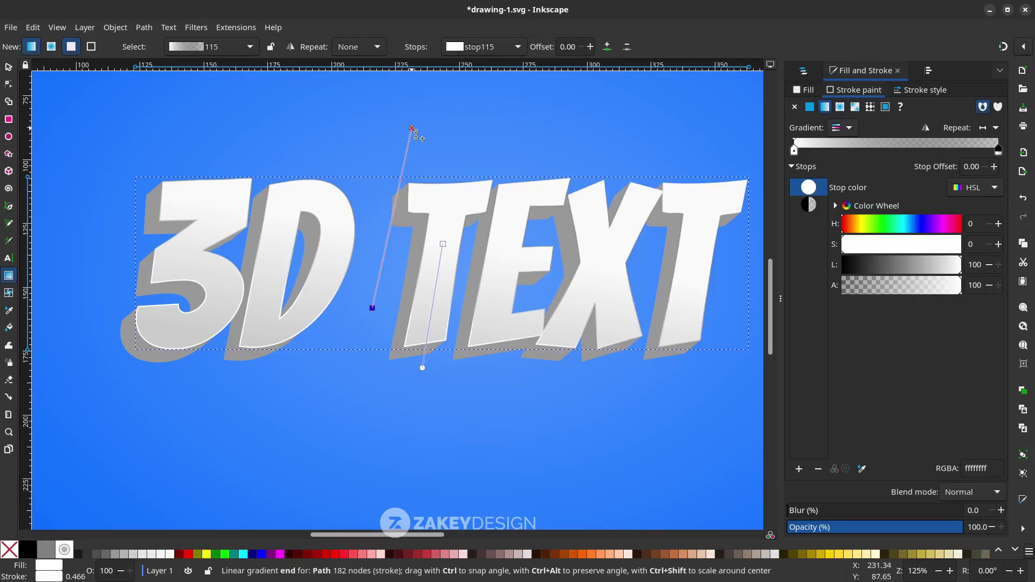
key(ctrl+z)
drag(412, 130, 412, 152)
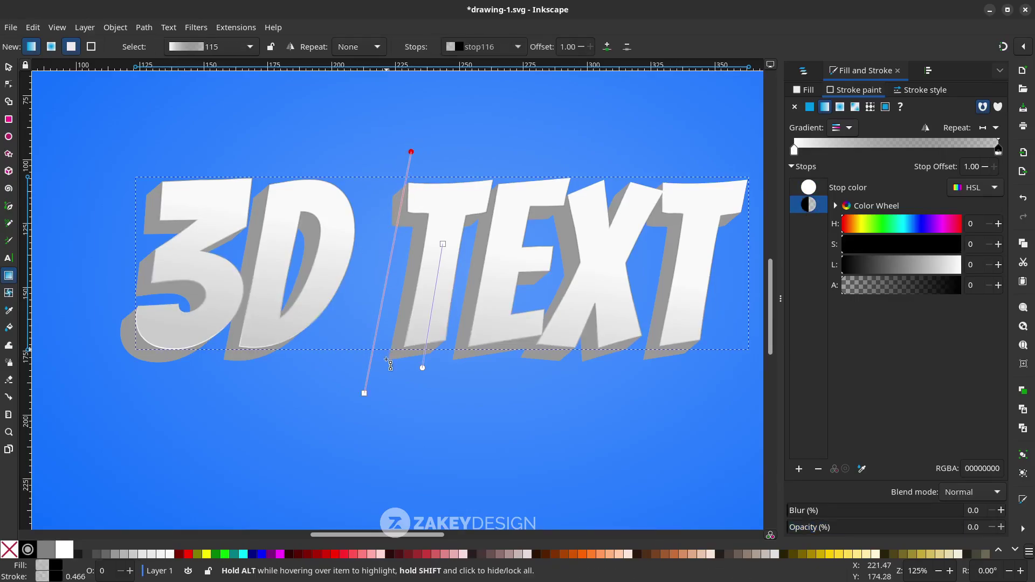
drag(366, 395, 371, 317)
mouse_move(412, 153)
mouse_down()
mouse_move(432, 105)
mouse_move(420, 69)
mouse_move(409, 128)
mouse_up()
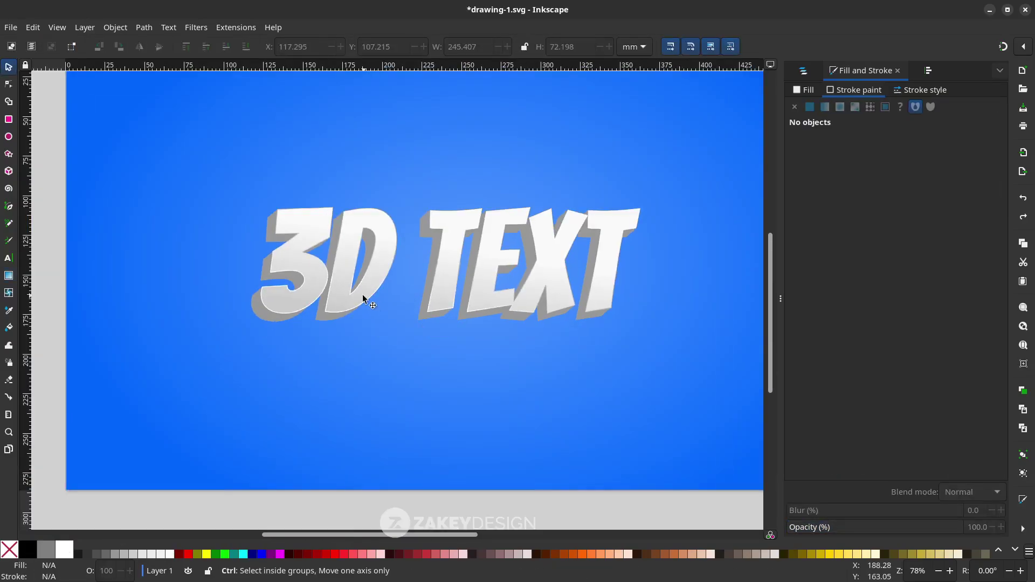
Expand the gray extrusion group in the Layers and Objects list and duplicate its topmost path, path113.
scroll(363, 296, up, 2)
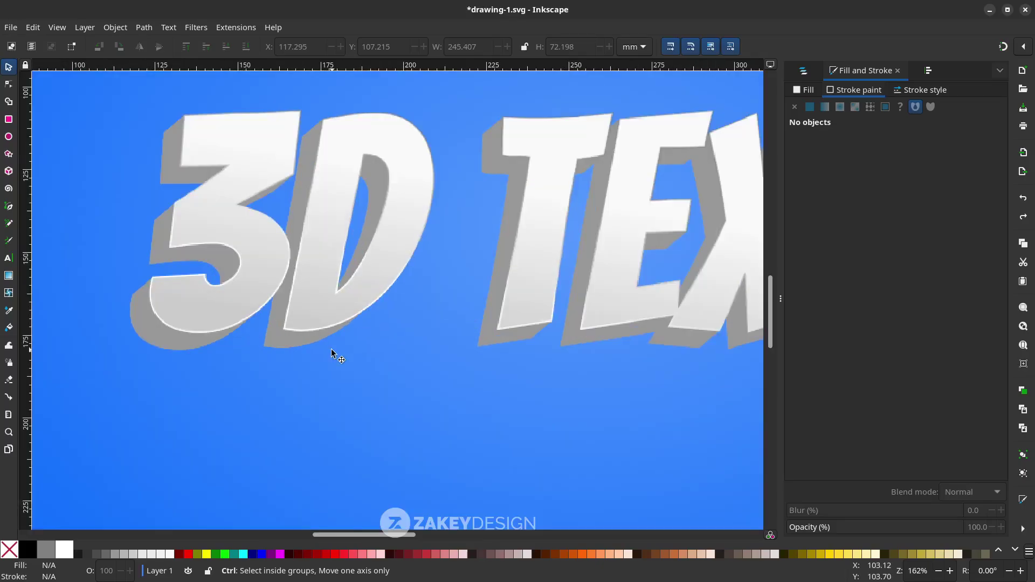
scroll(331, 353, up, 1)
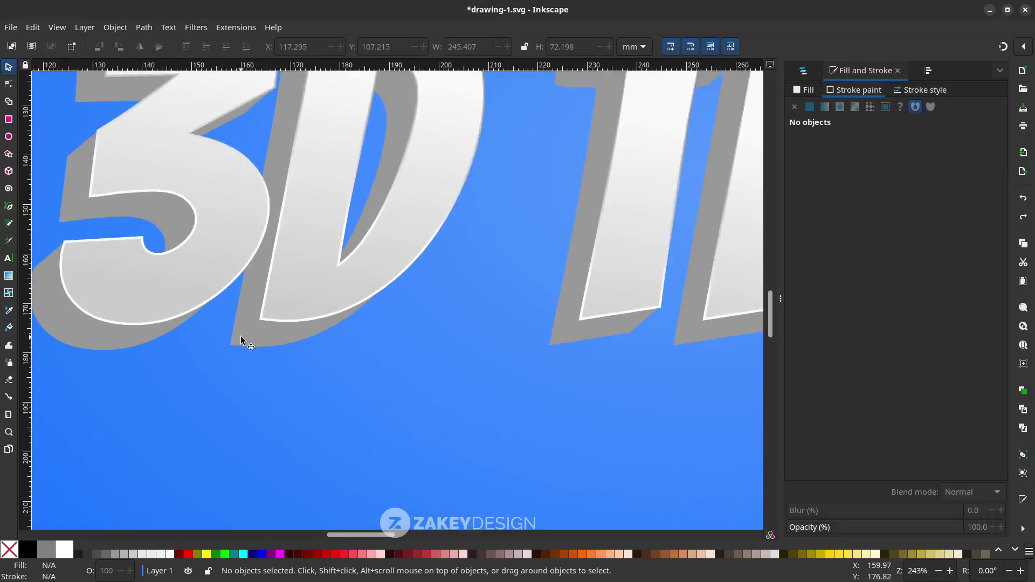
click(241, 337)
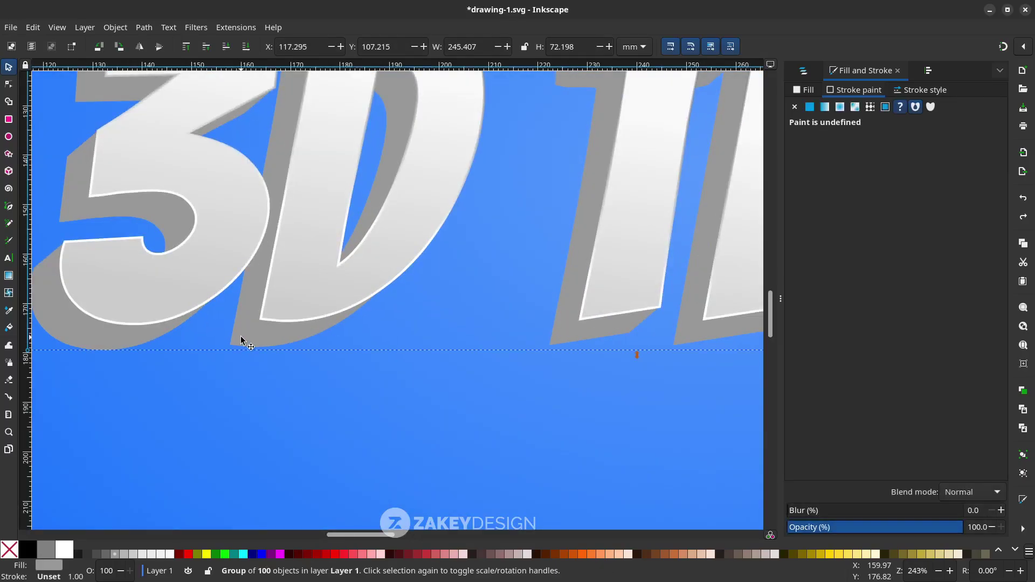
click(804, 73)
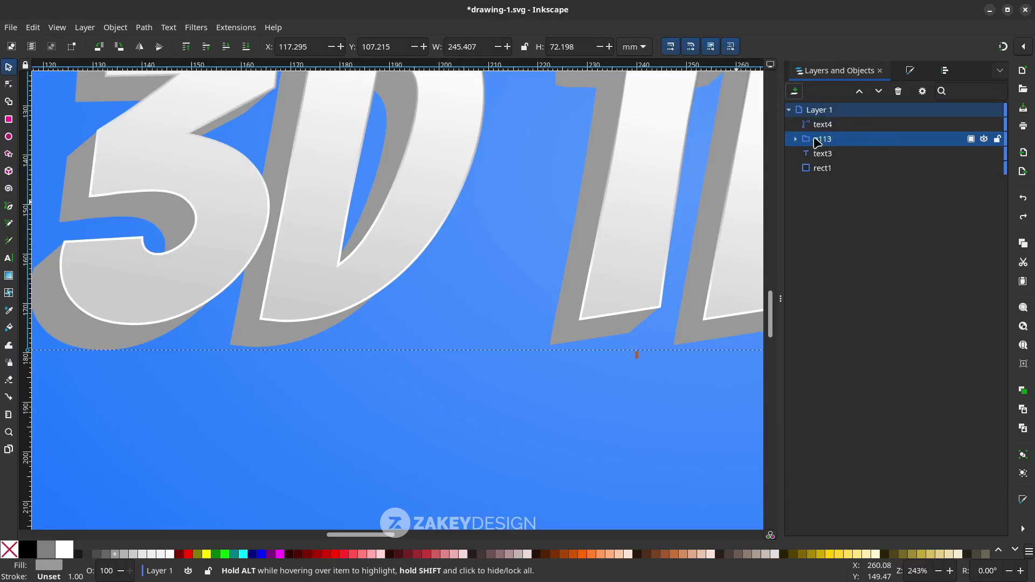
click(795, 139)
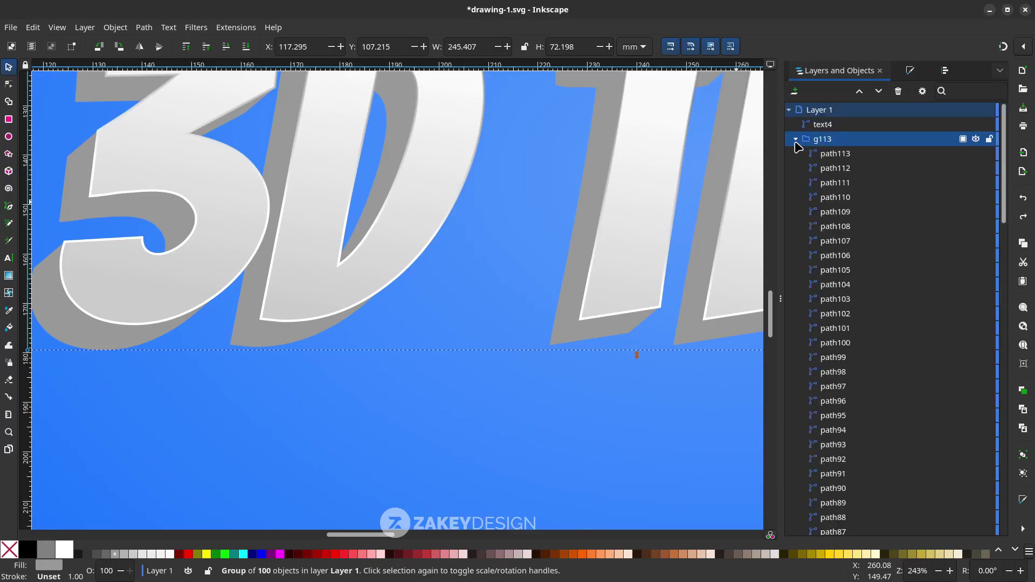
click(841, 154)
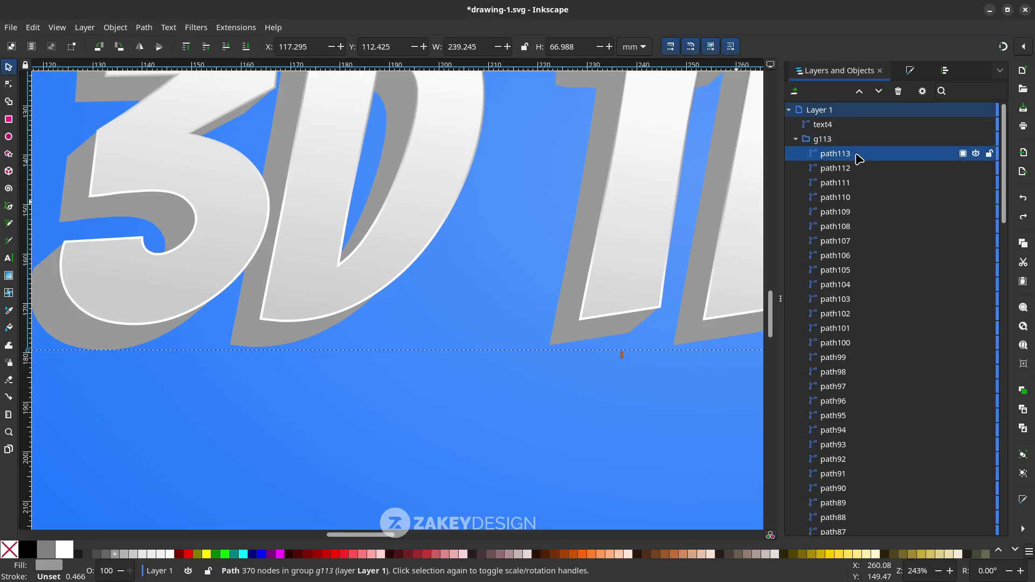
scroll(545, 399, down, 1)
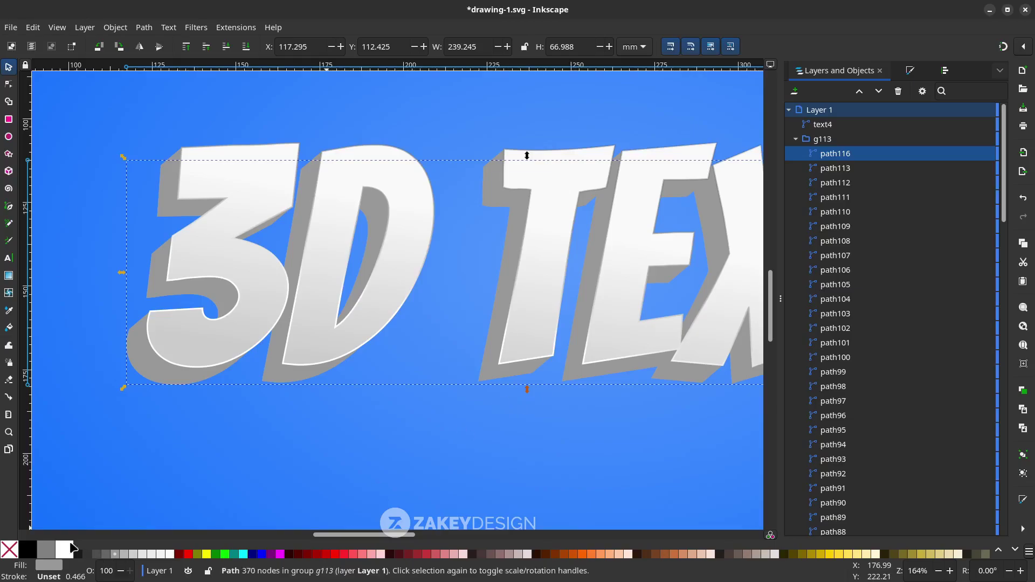
Fill the duplicated path with black and move it out of the extrusion group to directly below that group.
click(27, 554)
scroll(151, 479, right, 4)
scroll(154, 480, left, 2)
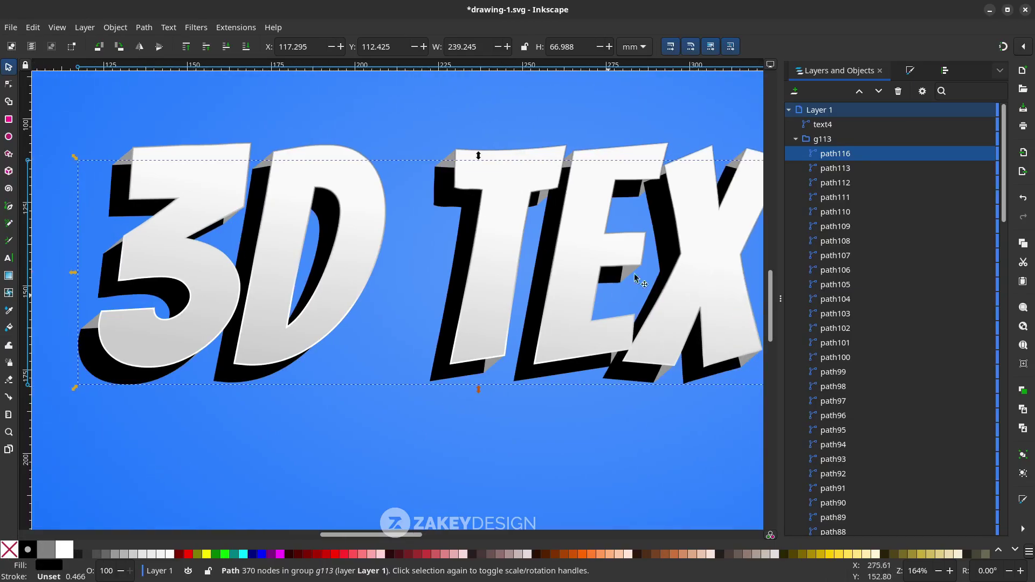
mouse_move(841, 157)
mouse_down()
mouse_move(851, 136)
mouse_move(830, 154)
mouse_move(858, 162)
mouse_up()
click(797, 154)
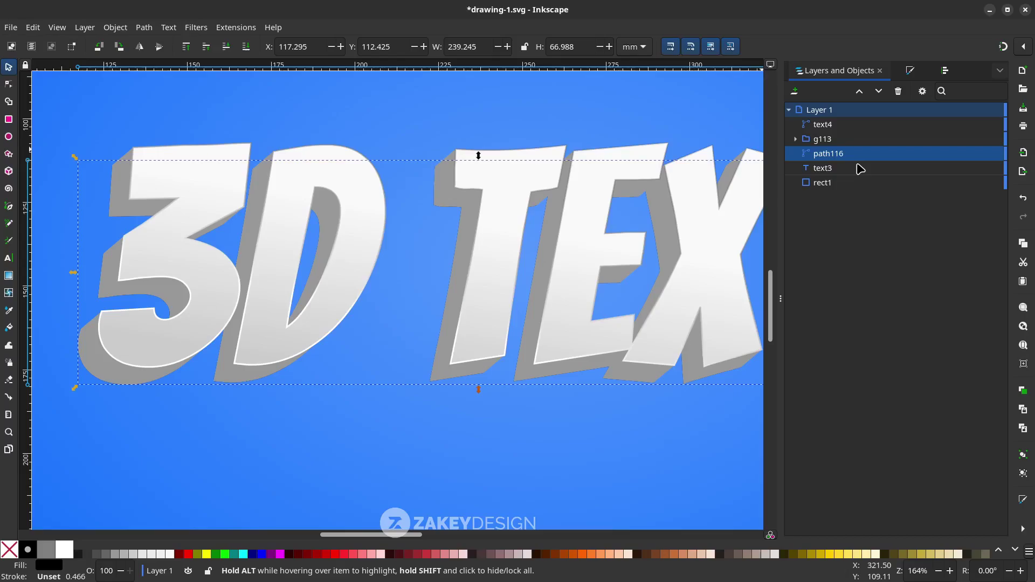
Soften the black shadow path with a 14.1% blur and 82.3% opacity.
click(907, 74)
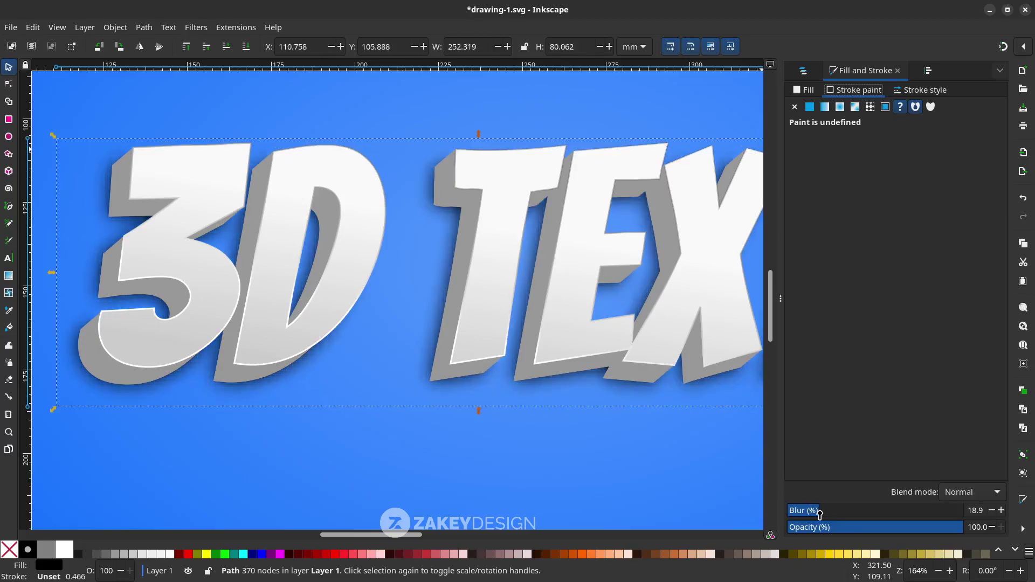
key(5)
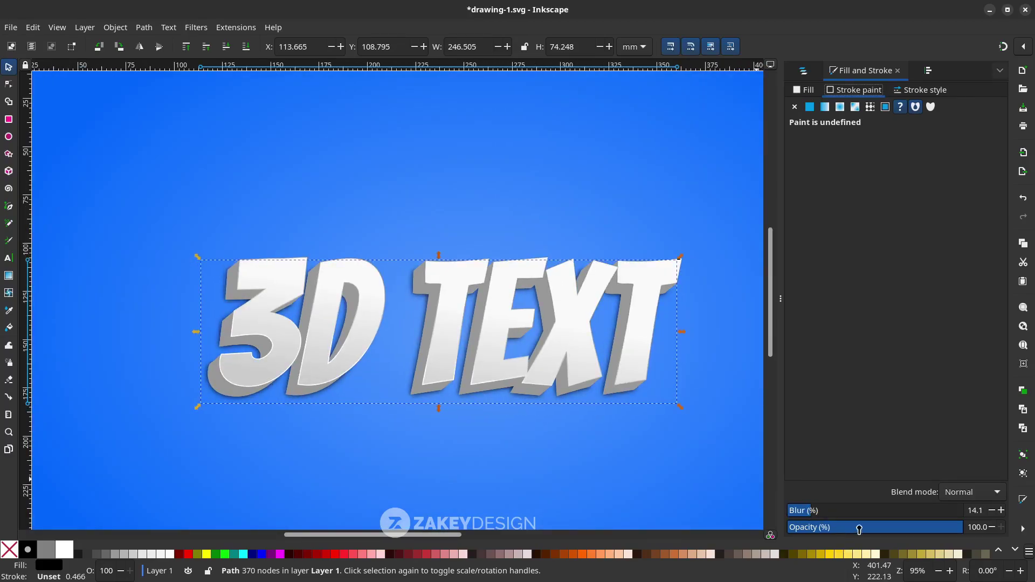
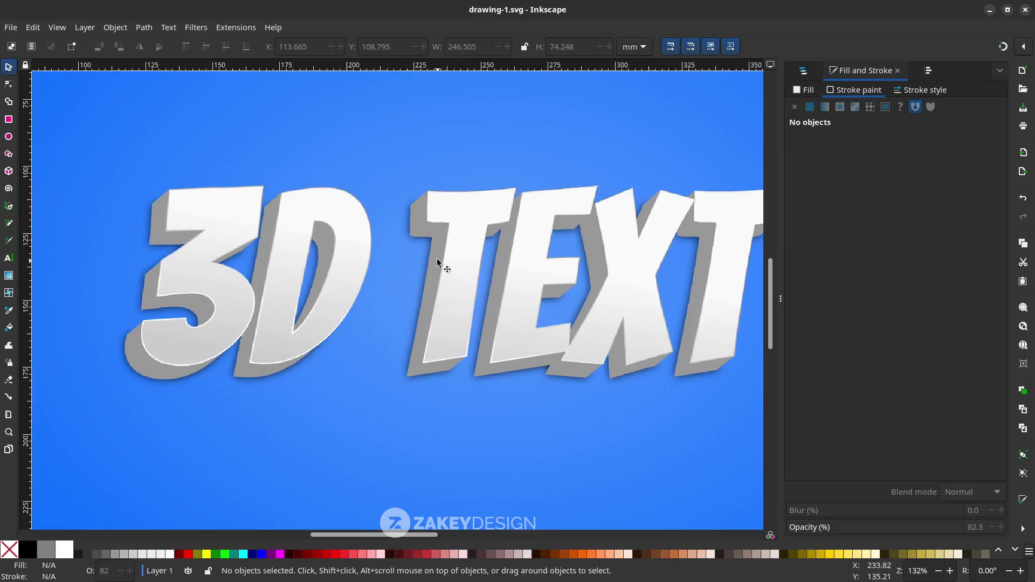
Expand the gray extrusion group in the Layers and Objects list and select its topmost path, path113.
click(438, 258)
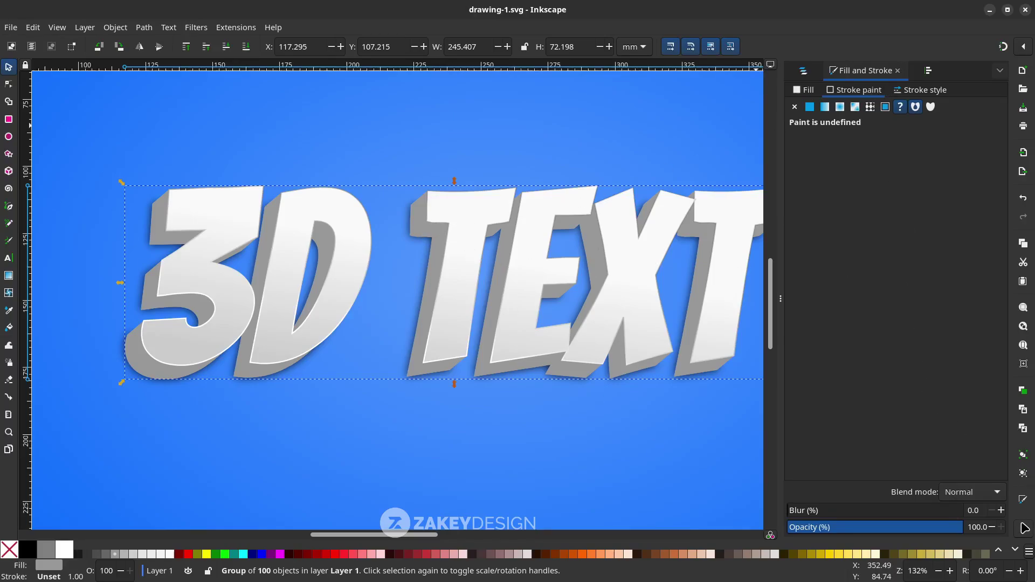
click(1023, 528)
click(987, 488)
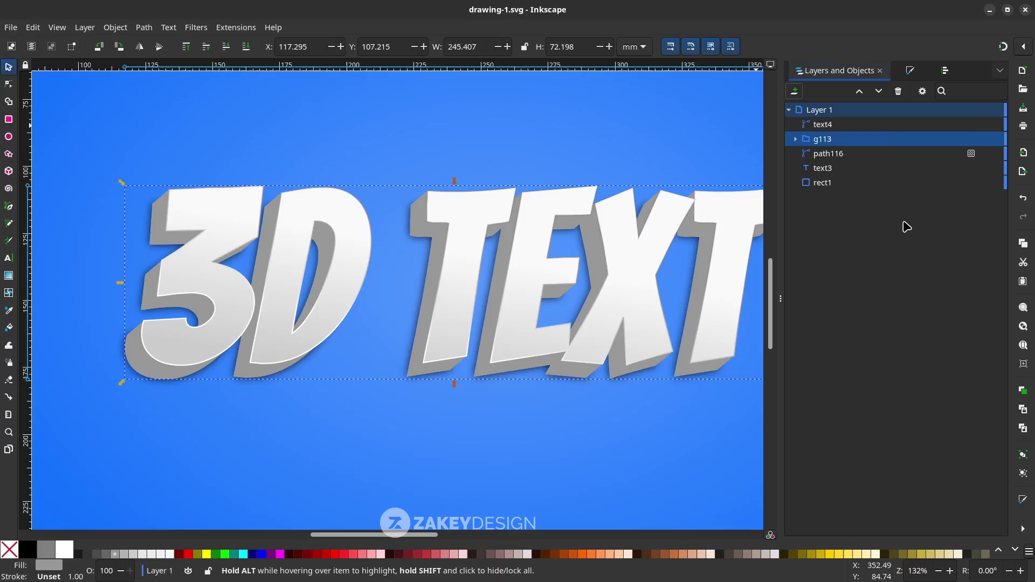
click(823, 140)
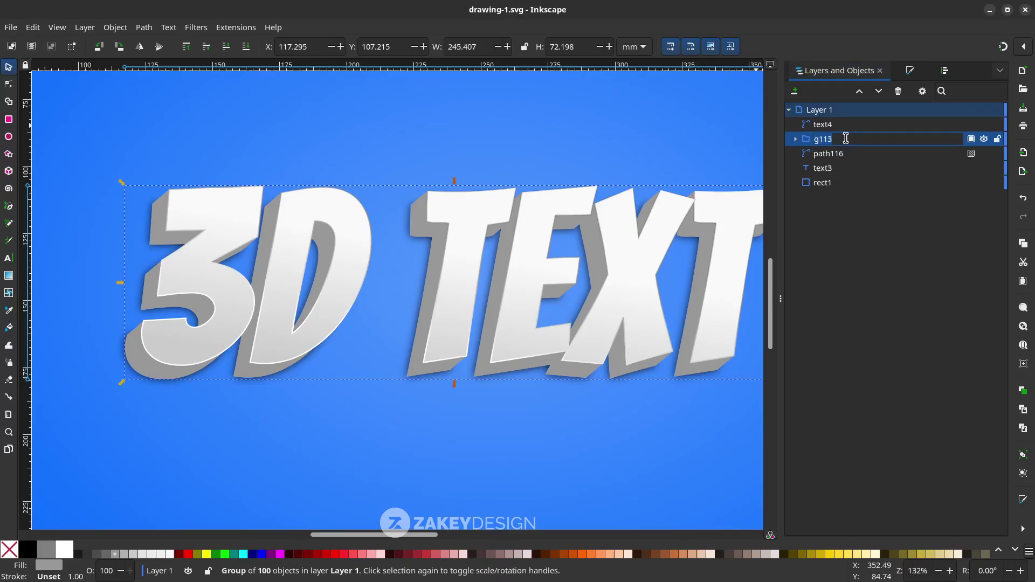
key(Escape)
key(Escape)
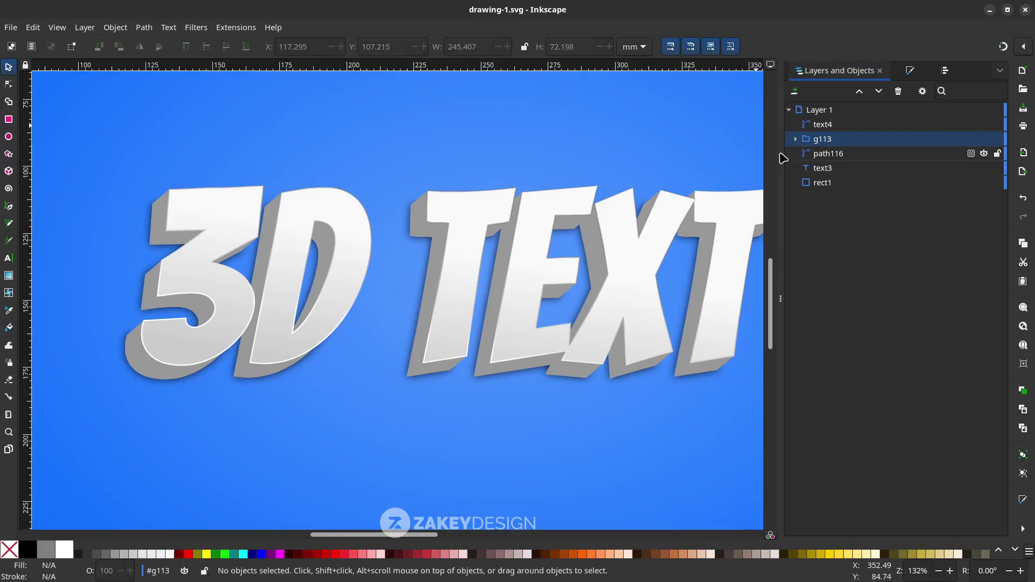
click(796, 139)
click(834, 155)
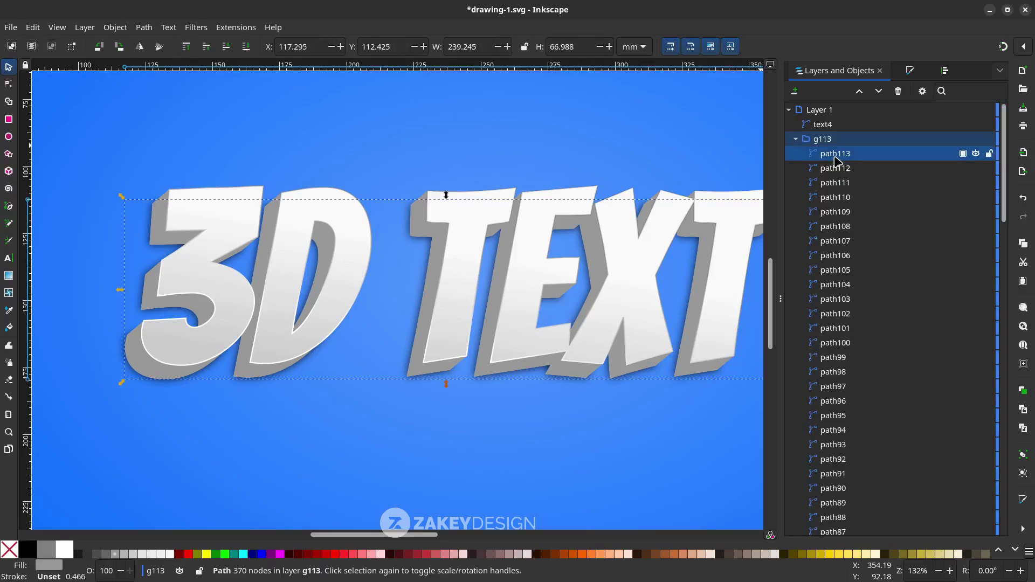
Duplicate path113 and move the copy out of the extrusion group to directly below the blurred shadow path.
click(853, 171)
click(852, 157)
key(ctrl+d)
drag(844, 157, 871, 181)
click(796, 154)
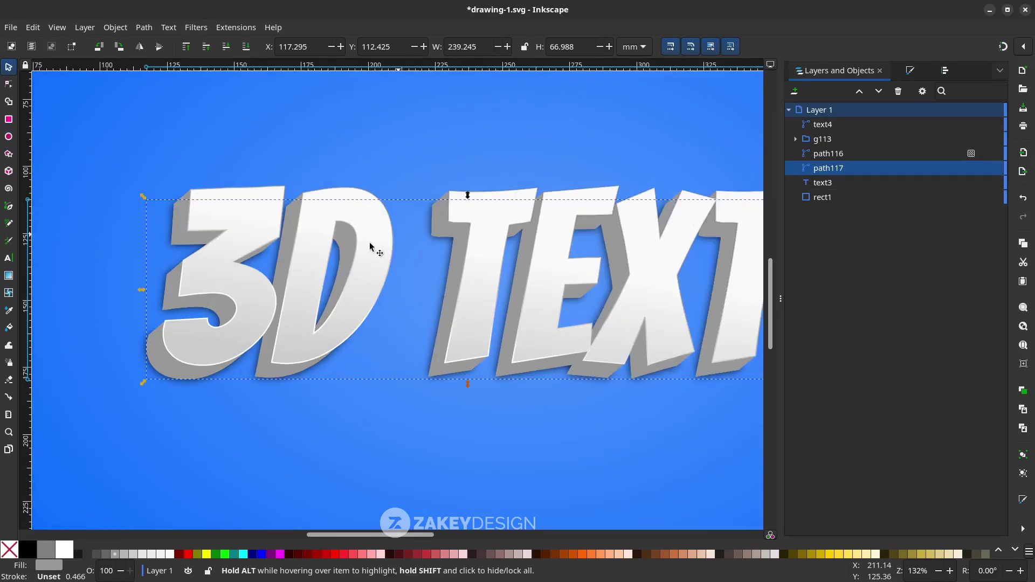
Outset the duplicated path repeatedly until it forms a thick border about 255 mm wide and 88 mm high around the letters.
click(143, 28)
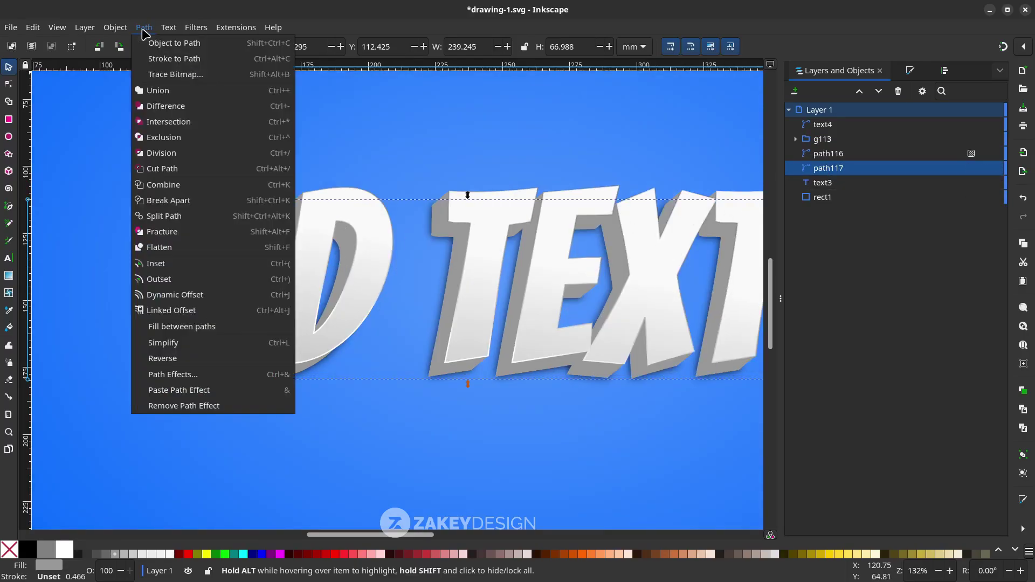
click(284, 281)
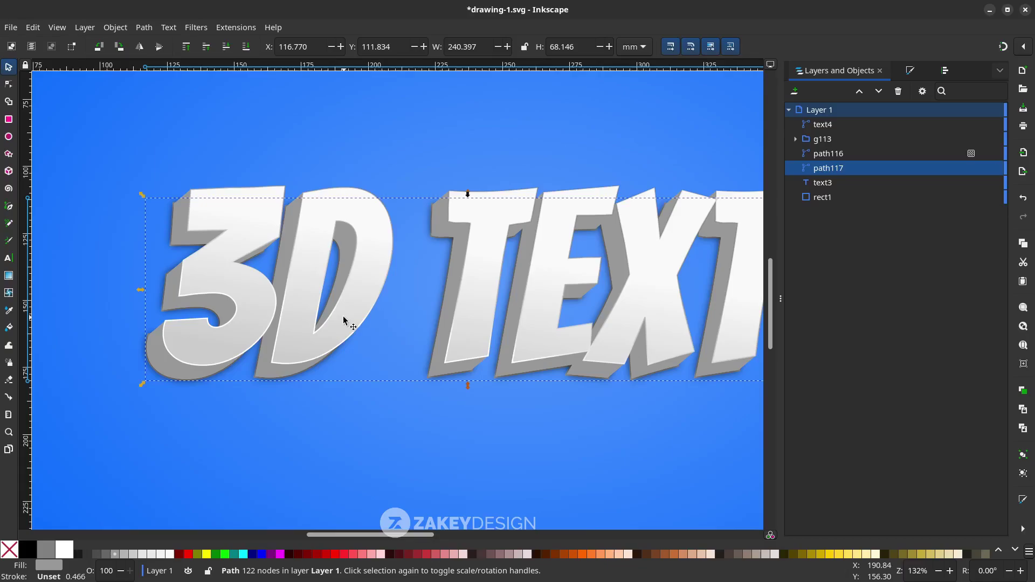
key(ctrl+parenright)
key(ctrl+parenright)
key(ctrl+parenright)
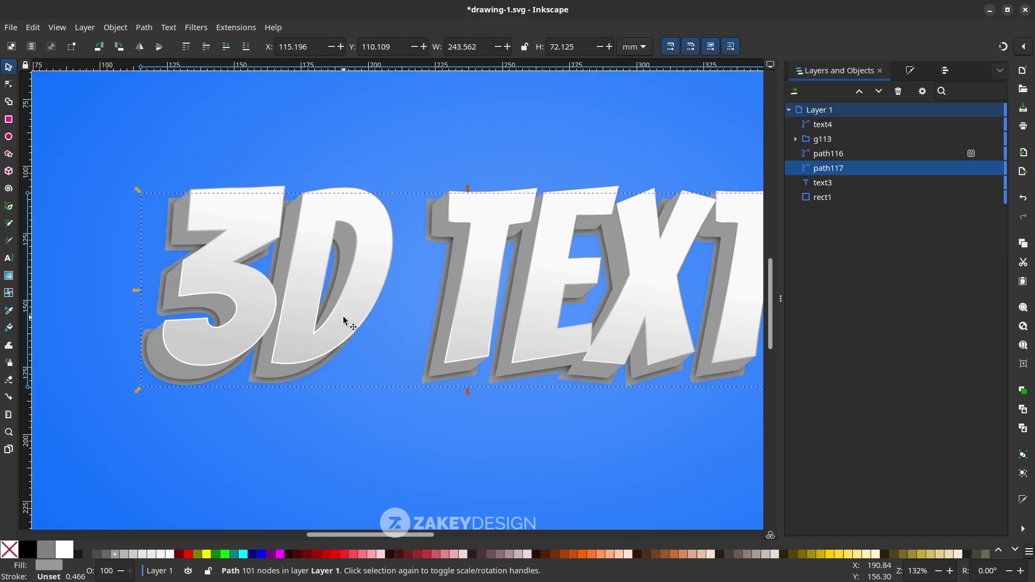
key(ctrl+parenright)
key(ctrl+parenright)
key(ctrl+parenright)
key(ctrl+parenright)
key(ctrl+parenright)
key(ctrl+parenright)
scroll(231, 277, down, 1)
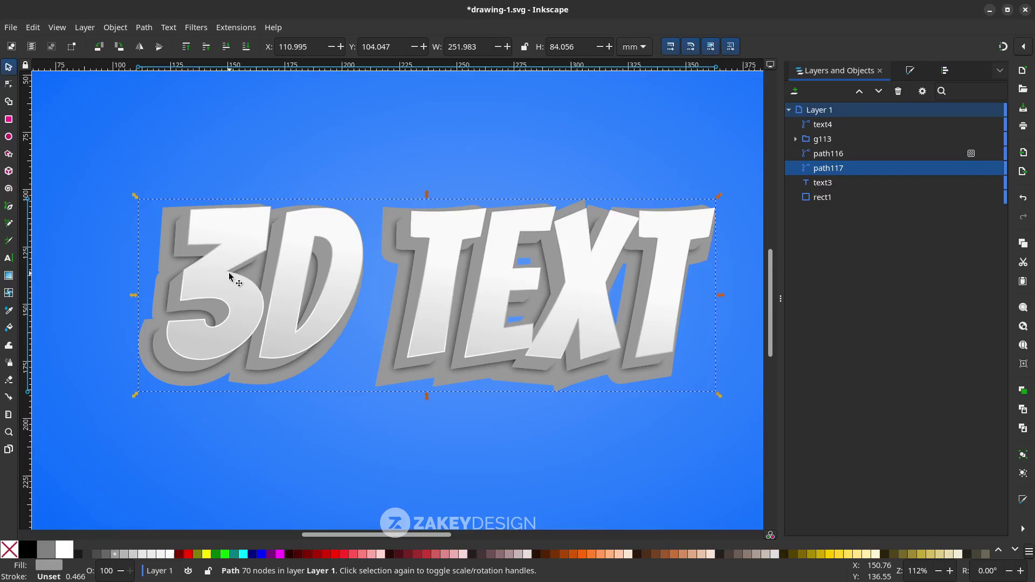
key(ctrl+parenright)
scroll(231, 277, up, 1)
scroll(265, 347, down, 1)
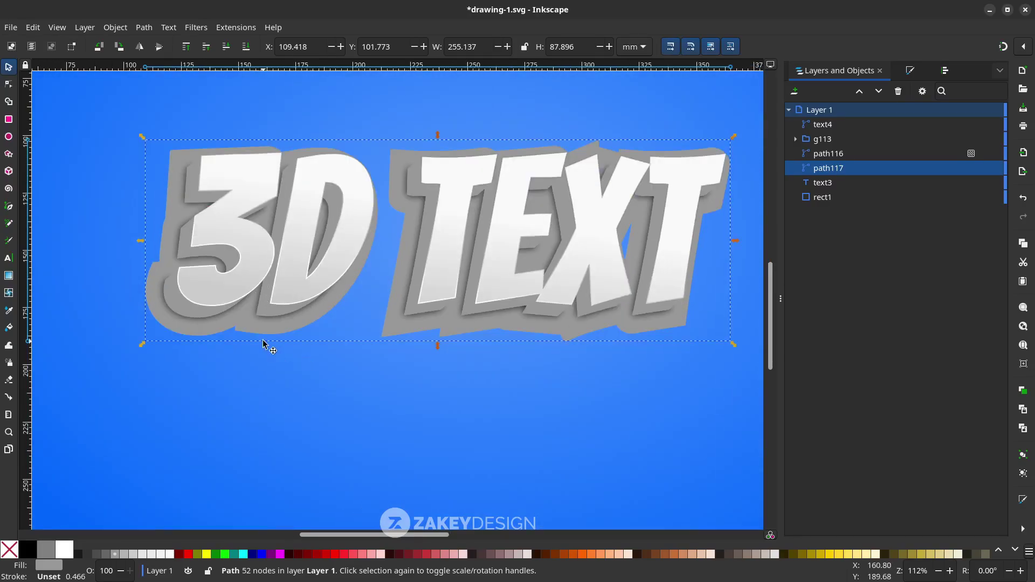
key(ctrl+parenright)
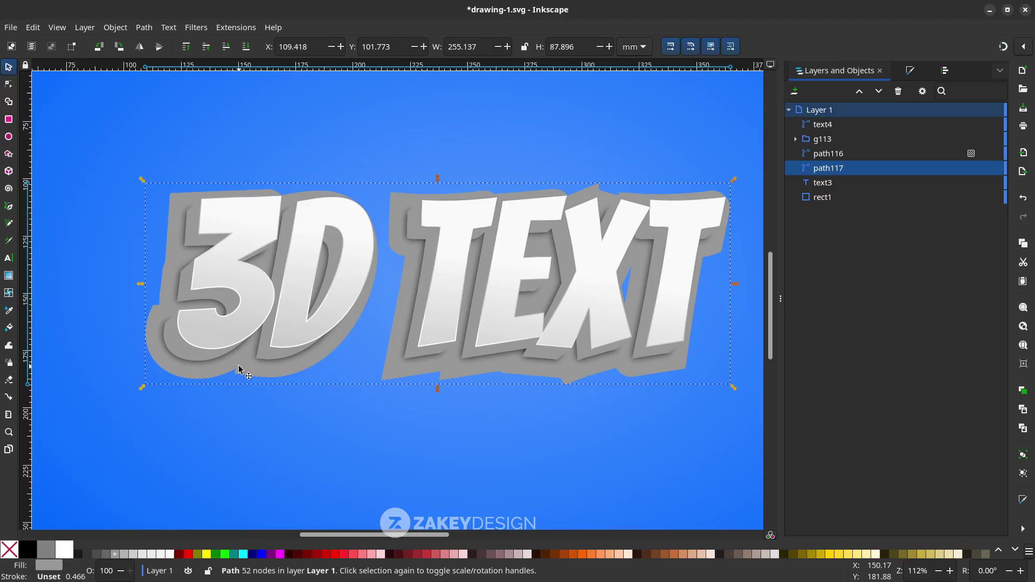
Shift the outset border path slightly right and up to X 110.911, Y 100.800 mm.
drag(239, 366, 242, 366)
key(minus)
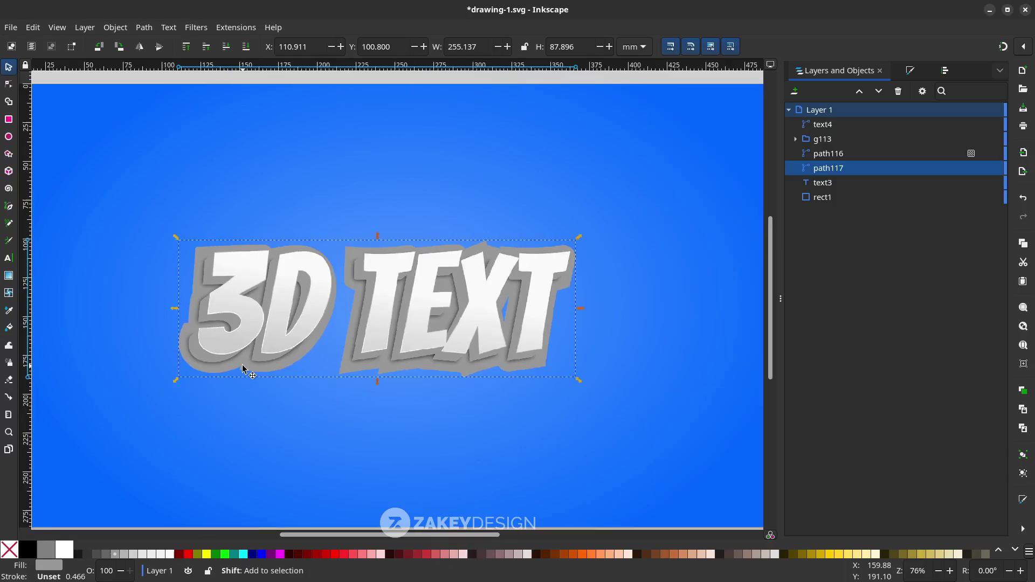
scroll(356, 347, up, 1)
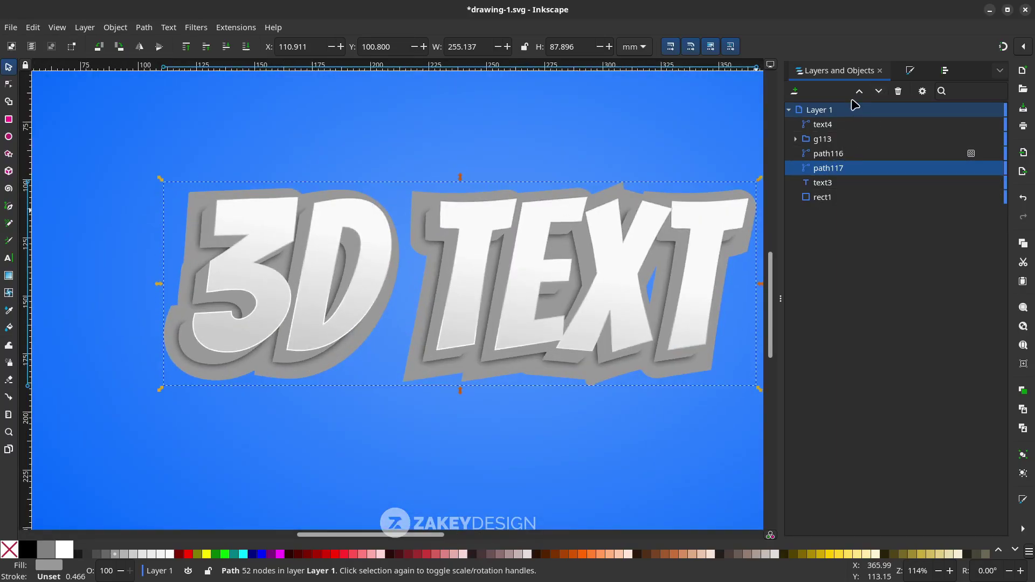
Fill the outset border path with a light orange of hue 36, saturation 81 and lightness 67.
click(910, 71)
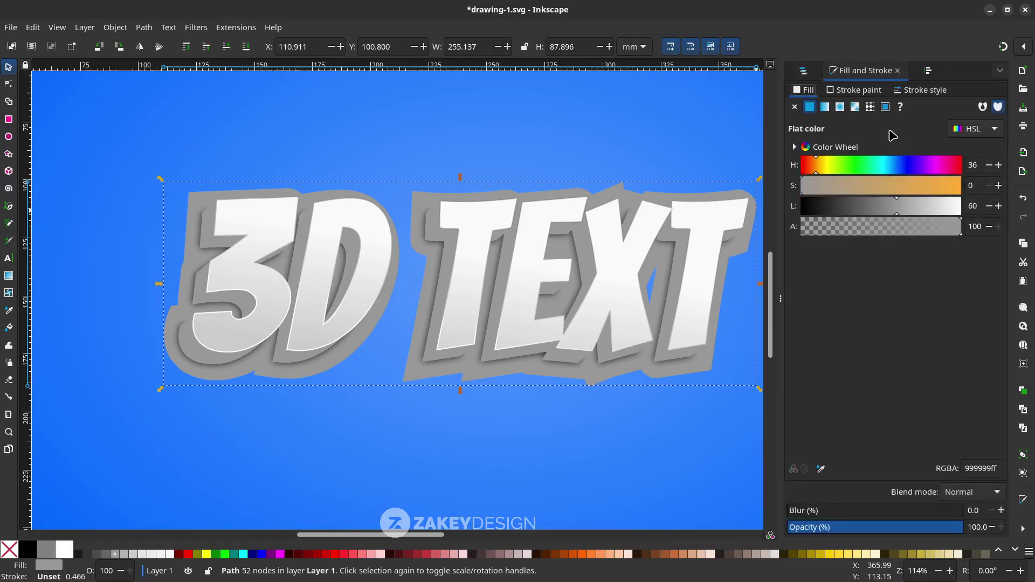
drag(906, 210, 968, 210)
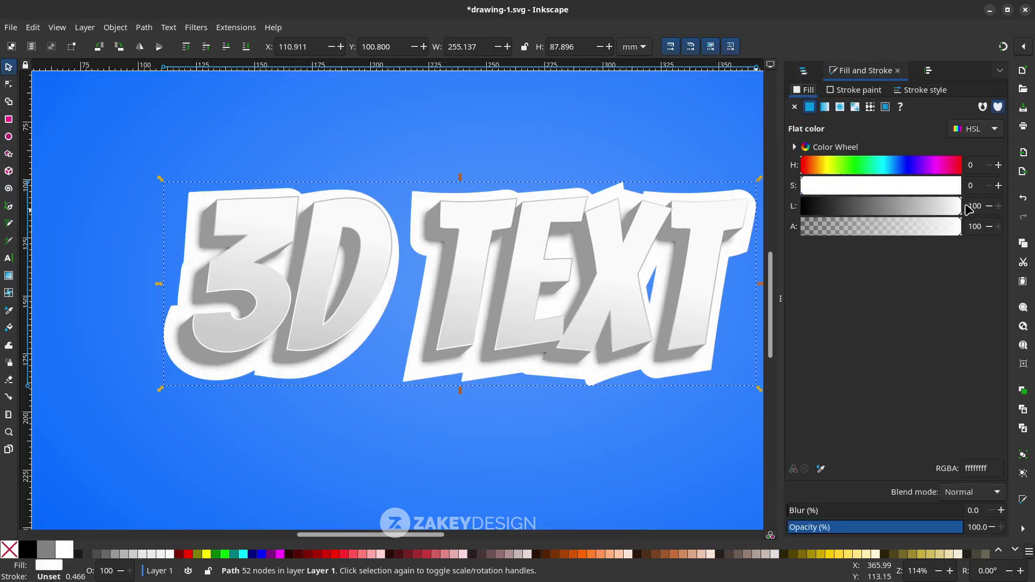
click(817, 165)
drag(842, 186, 931, 185)
drag(825, 165, 815, 172)
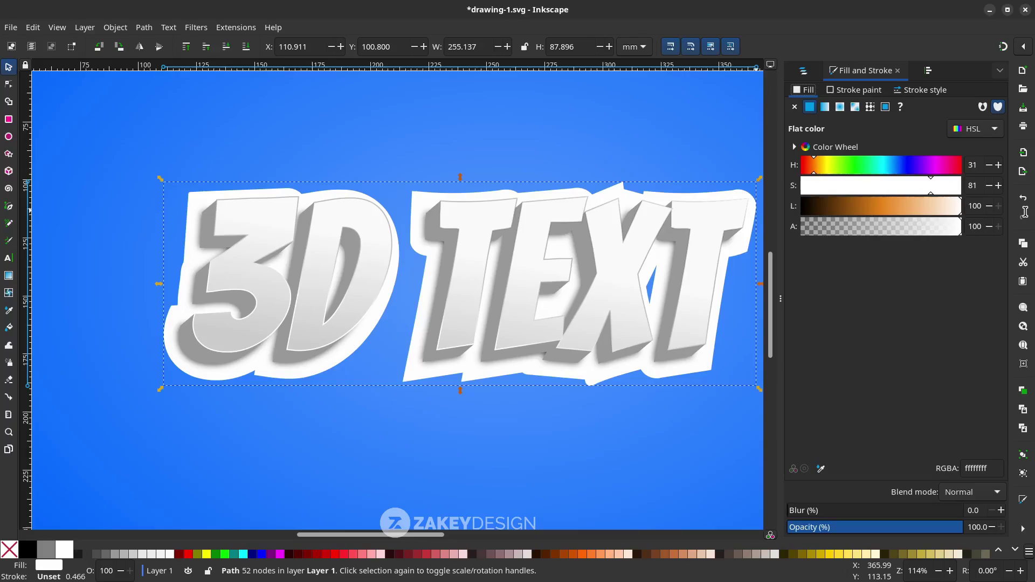
drag(943, 213, 907, 205)
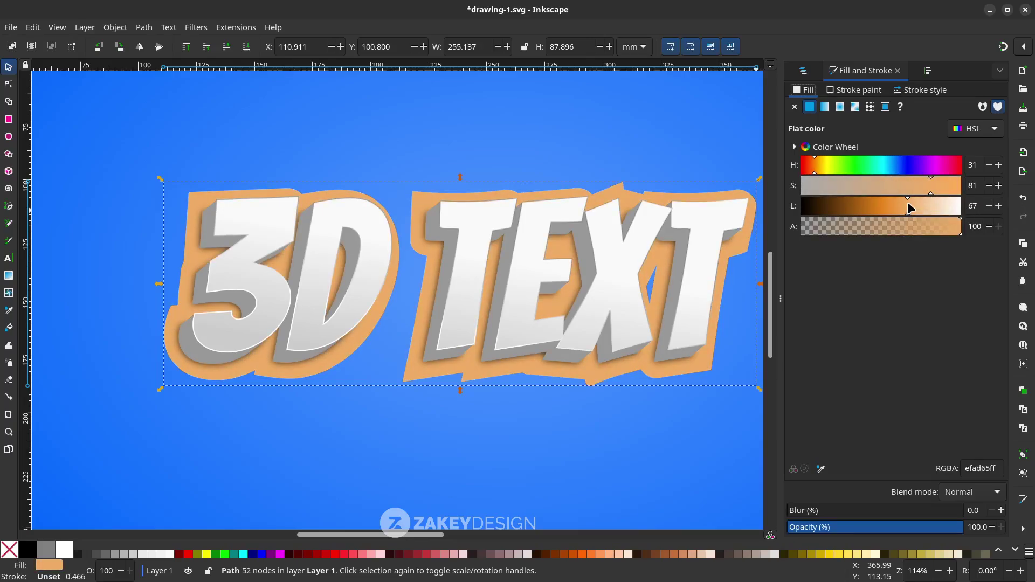
click(816, 166)
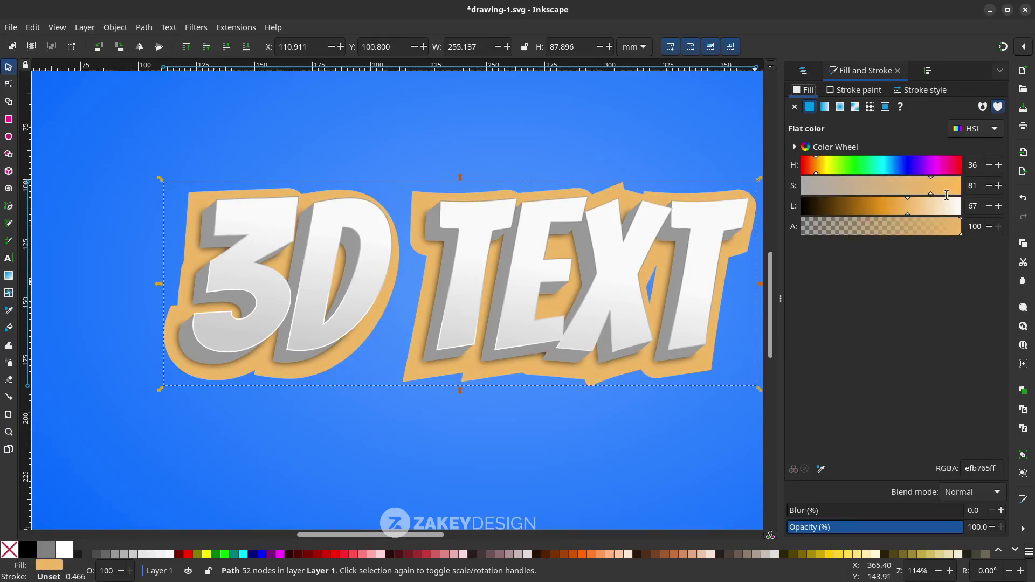
Deepen the border's orange fill to saturation 92 and lightness 51.
click(946, 191)
drag(907, 211, 883, 215)
key(minus)
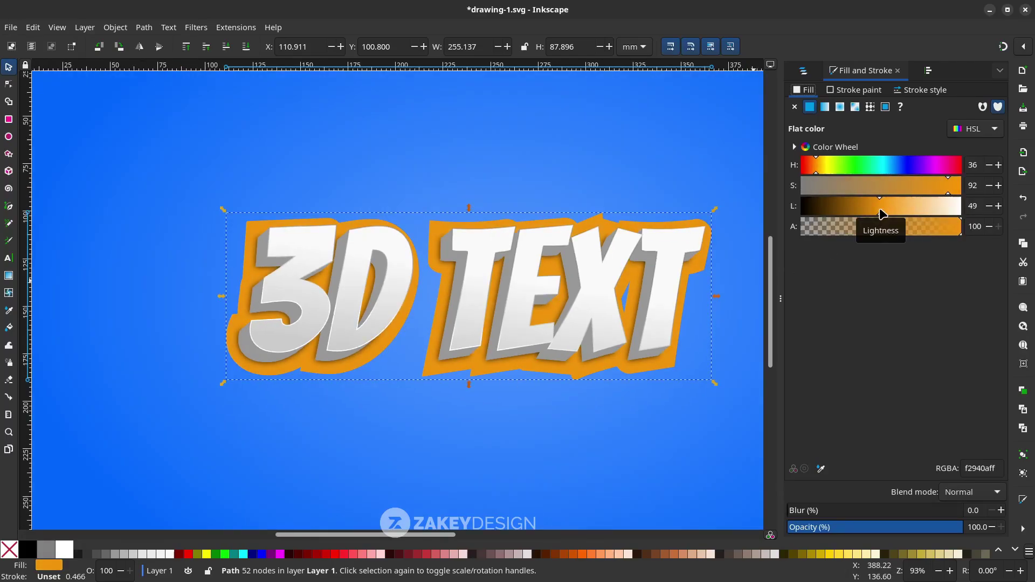
click(882, 214)
scroll(453, 485, down, 3)
scroll(380, 328, up, 4)
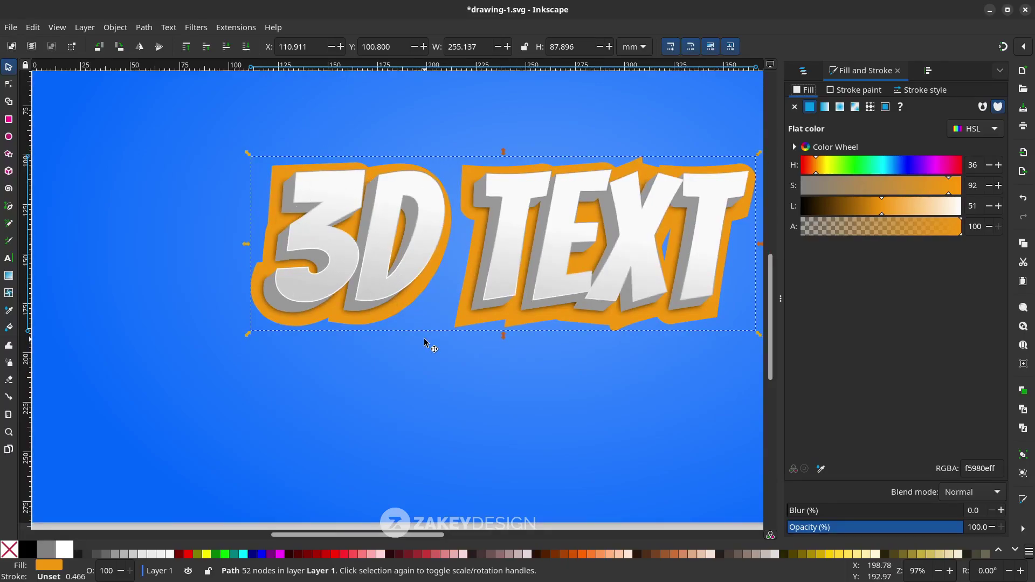
Place a duplicate of the orange path diagonally down-left at X 100.864, Y 107.925 mm, stacked beneath the original.
key(Home)
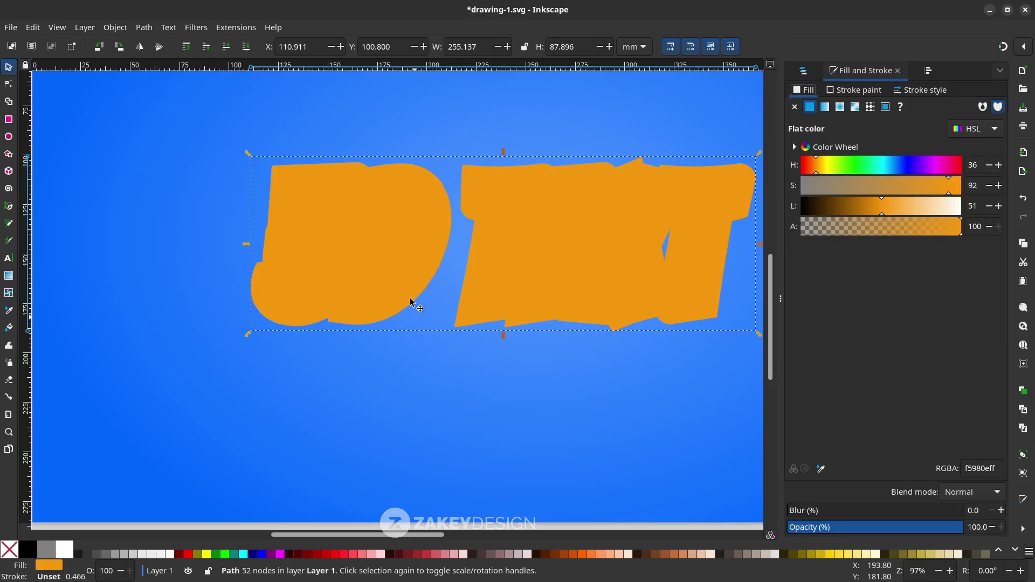
drag(345, 230, 322, 241)
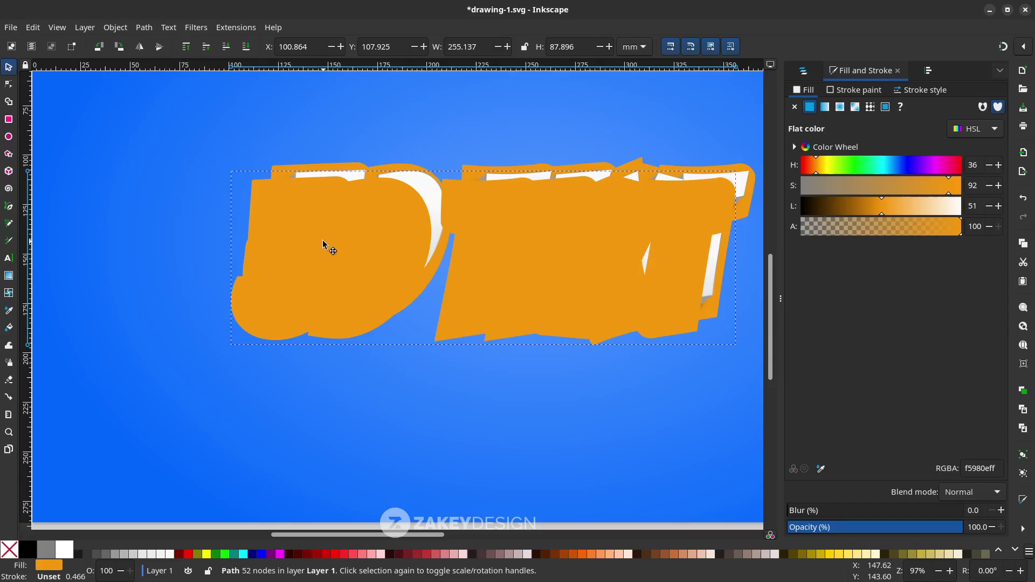
click(230, 51)
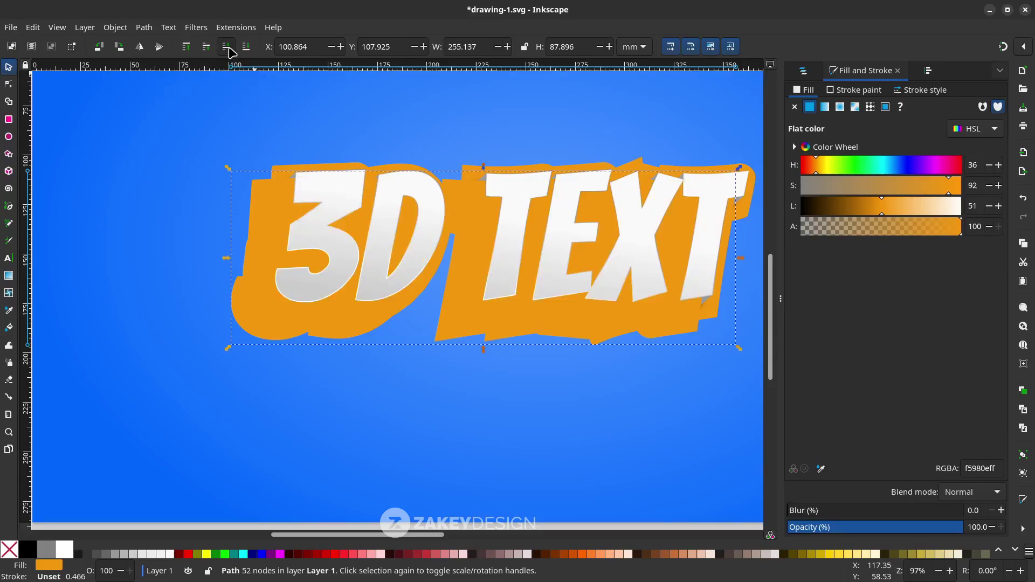
click(231, 51)
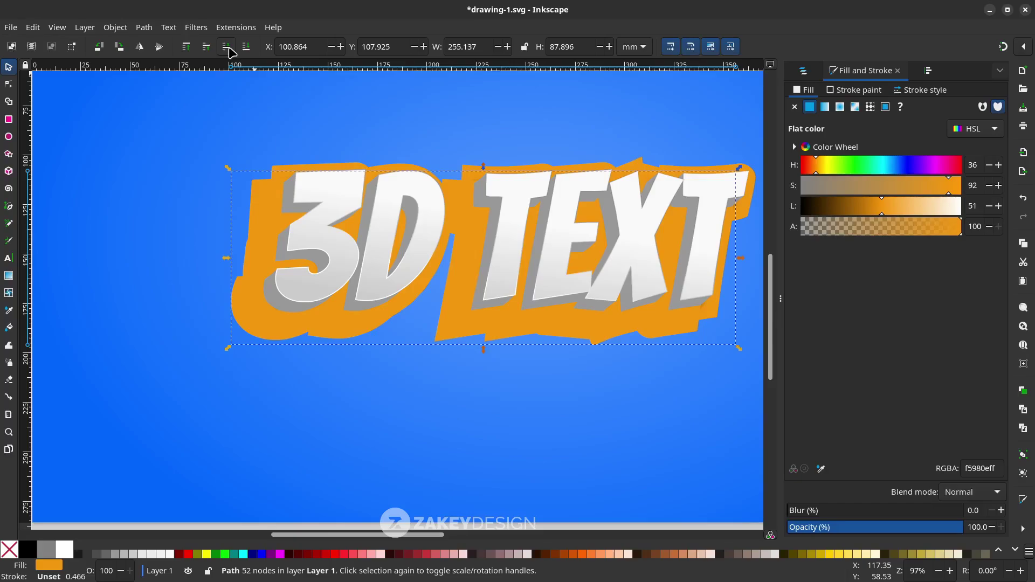
click(228, 48)
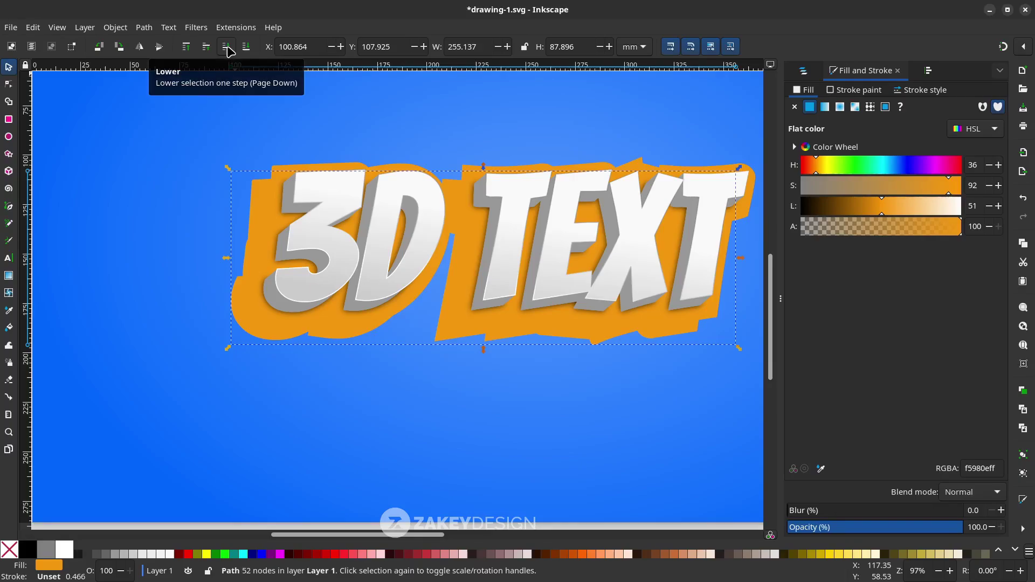
Fill the offset copy behind the orange border with red #D40000.
click(339, 555)
click(361, 555)
click(380, 554)
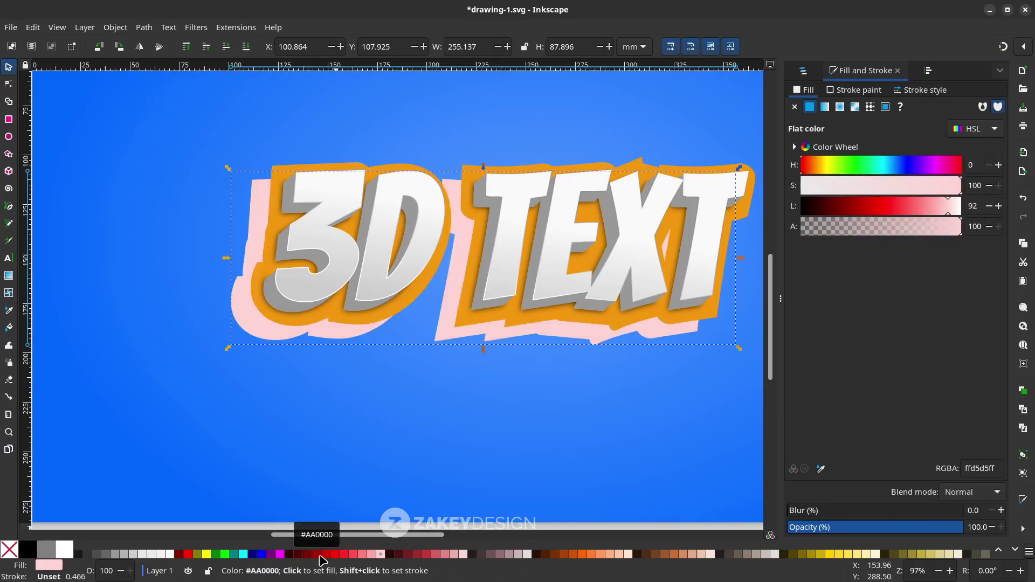
click(317, 555)
click(300, 554)
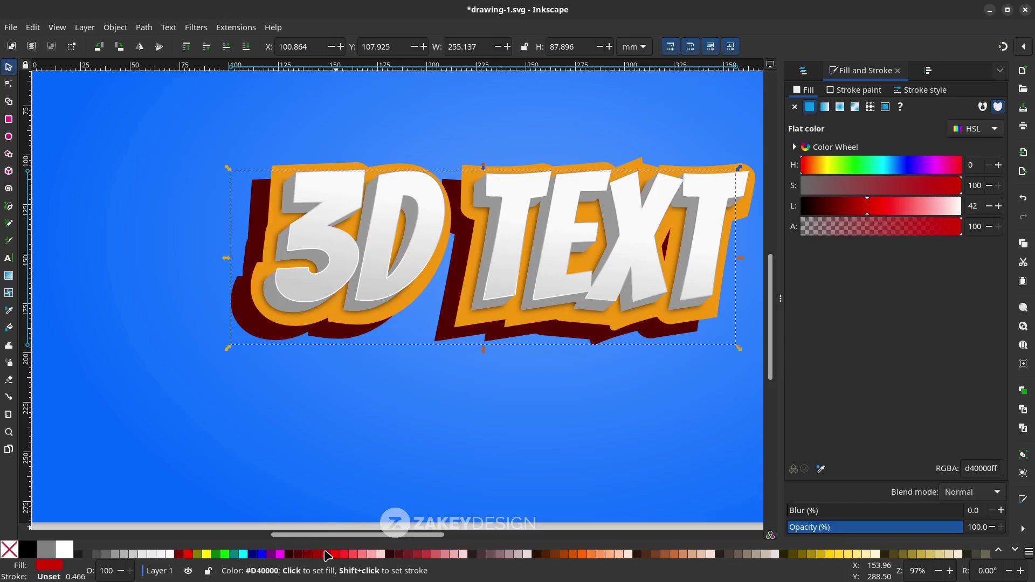
click(326, 555)
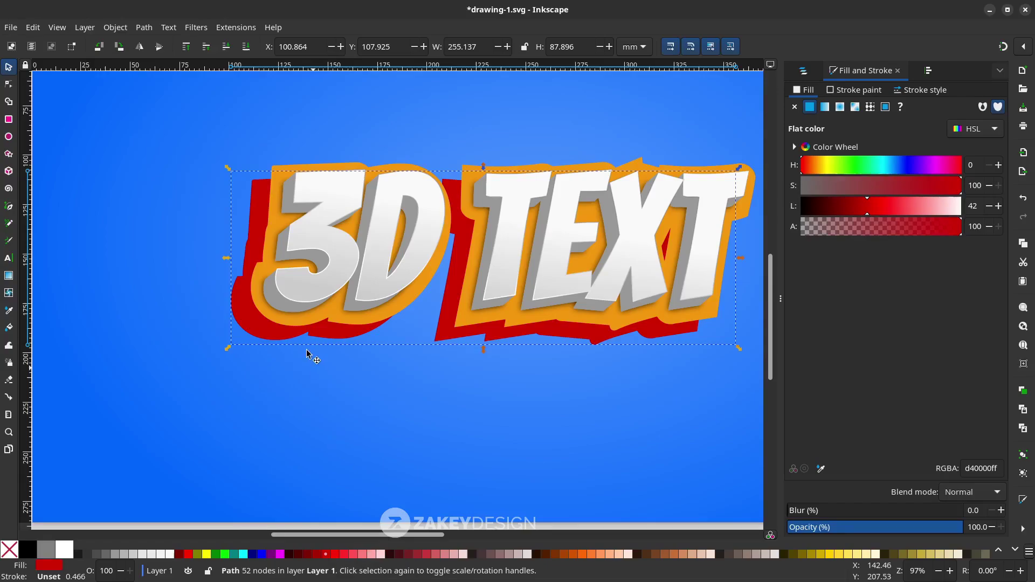
Interpolate between the orange border path and its red offset copy with exponent 1.0, 100 steps and equal-length segments.
click(258, 195)
click(257, 195)
click(281, 173)
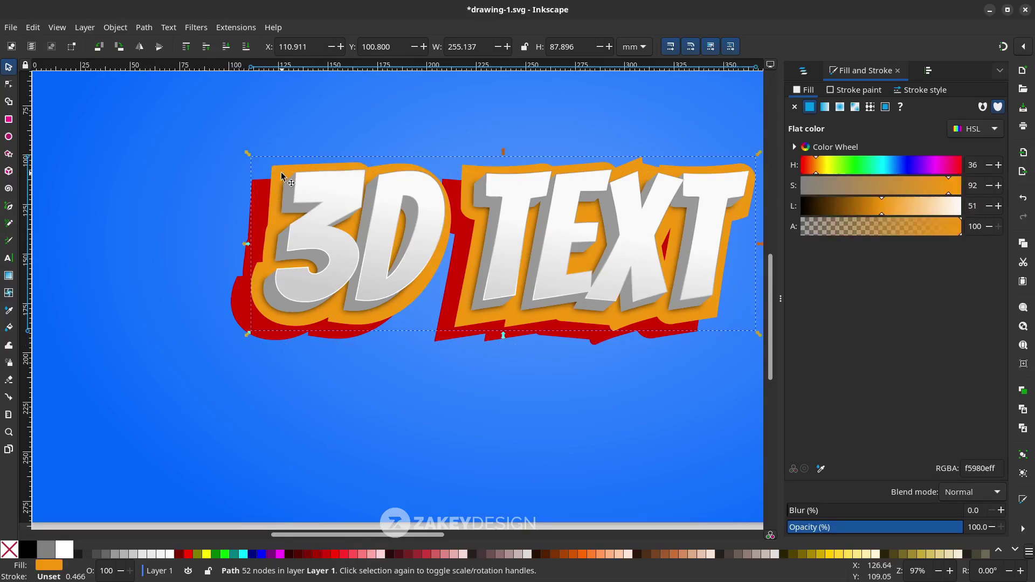
scroll(281, 175, right, 2)
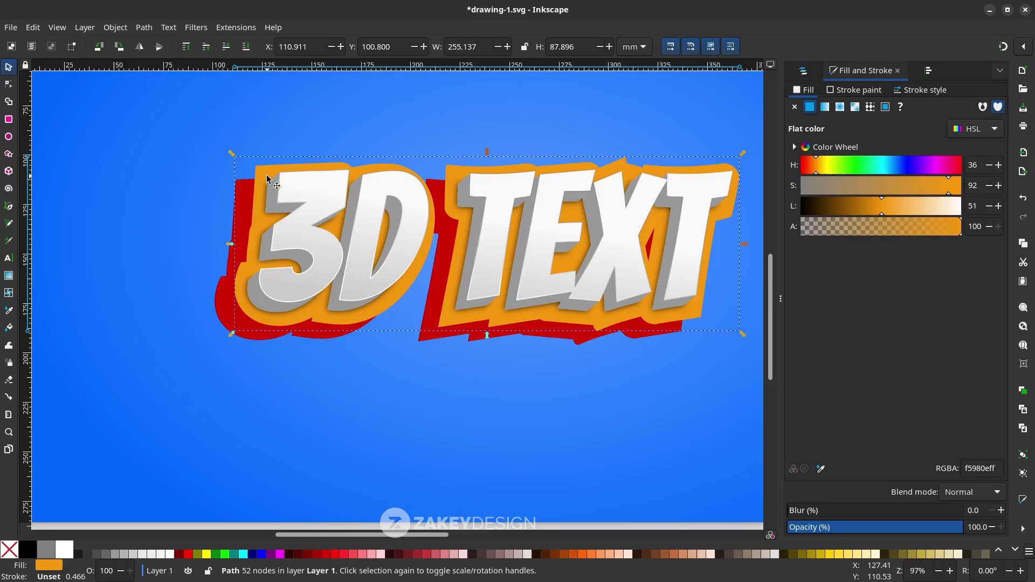
shift+click(219, 298)
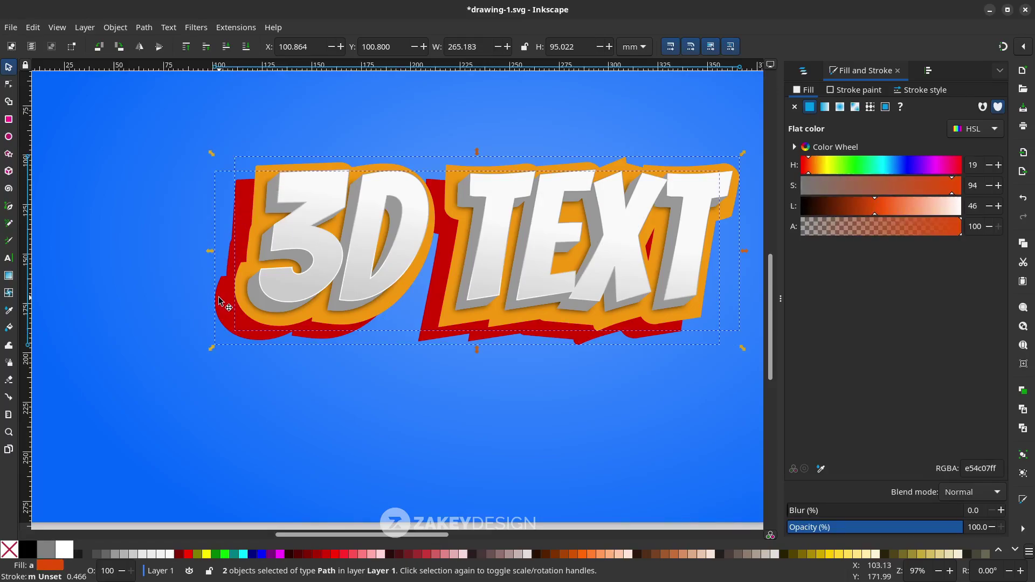
click(237, 29)
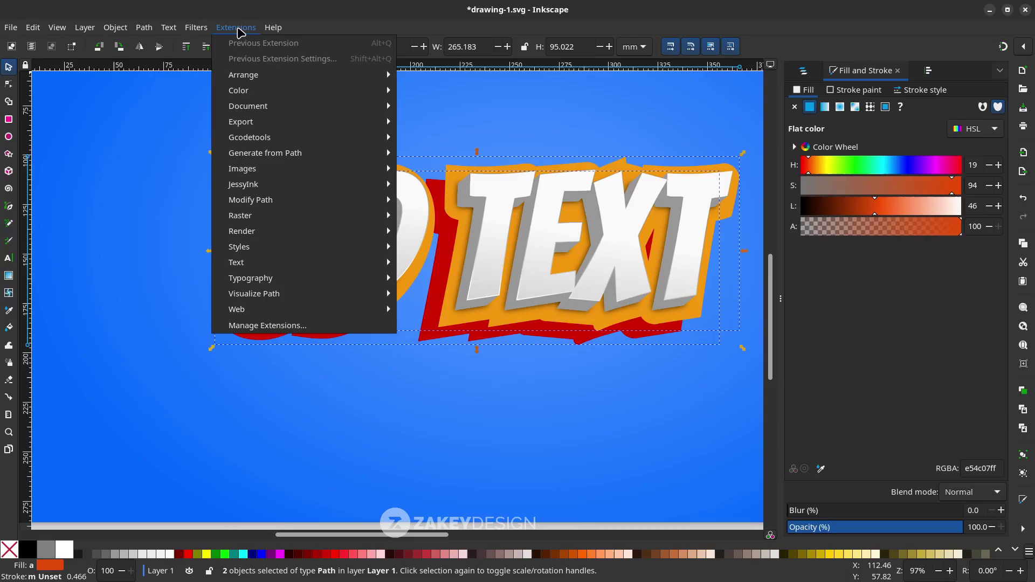
mouse_move(335, 156)
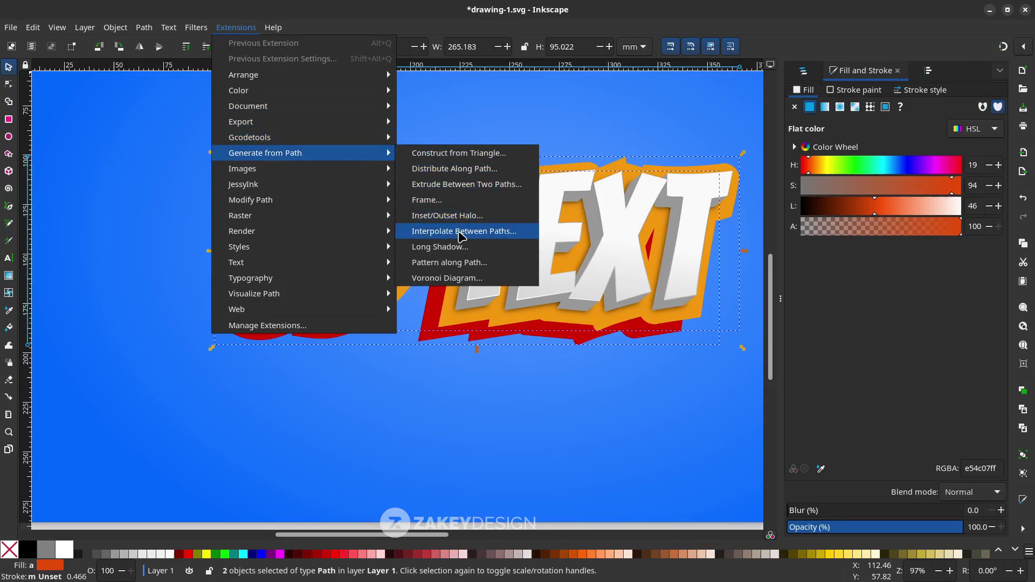
click(462, 232)
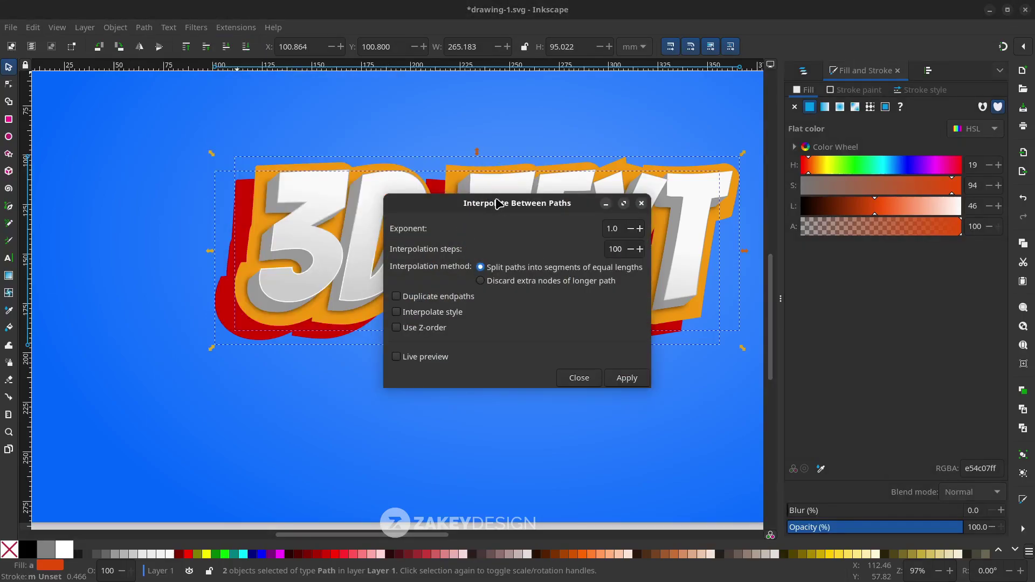
drag(536, 203, 882, 205)
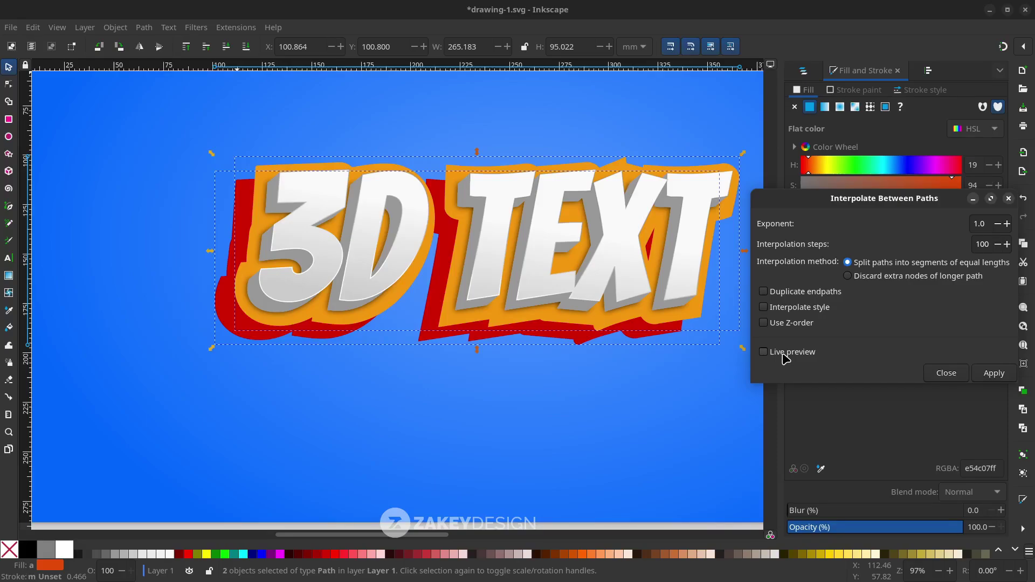
click(786, 357)
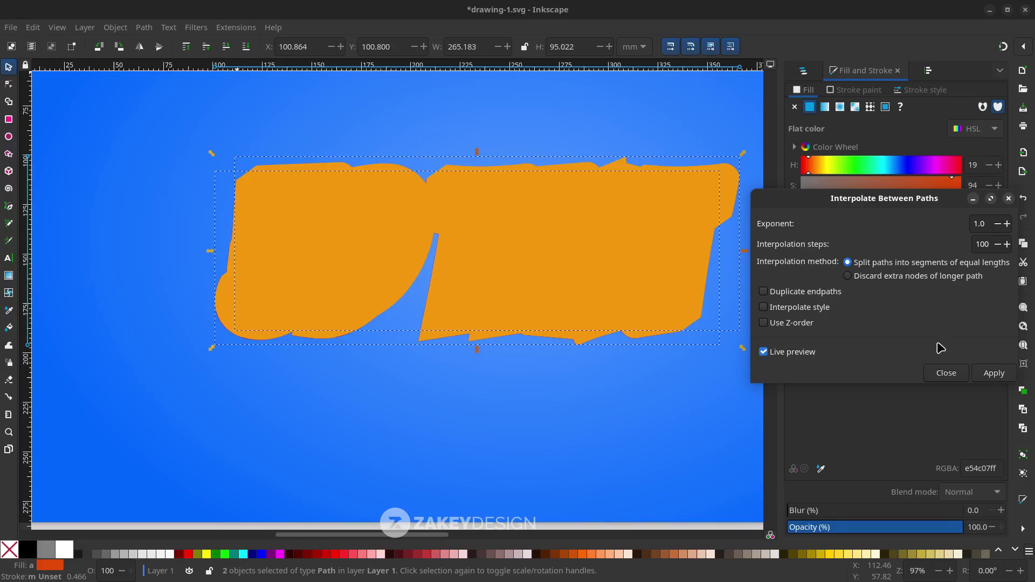
click(993, 373)
click(947, 373)
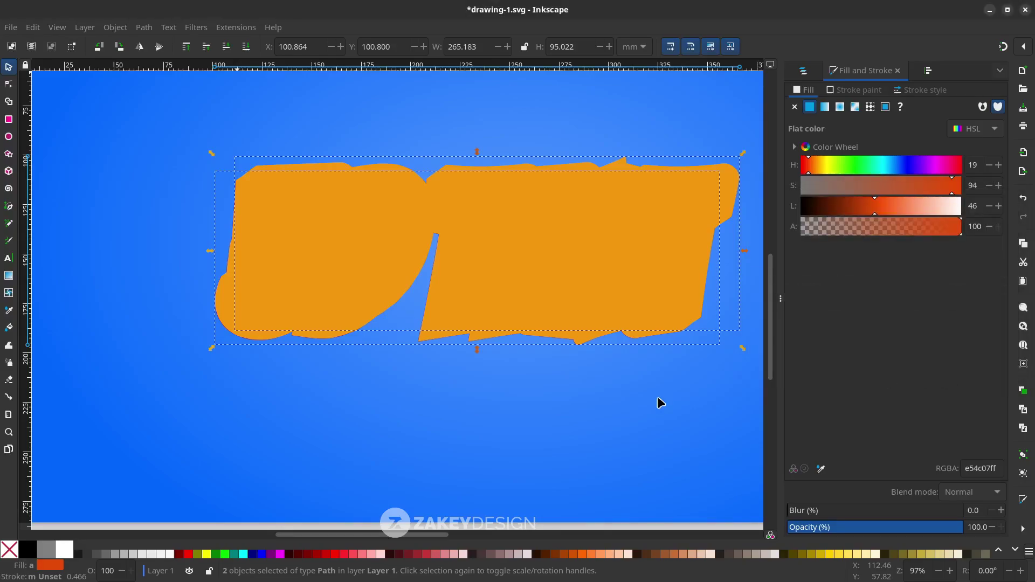
Lower the interpolated group in the stacking order until it sits beneath the text, its gray extrusion and both border paths.
click(660, 404)
click(518, 237)
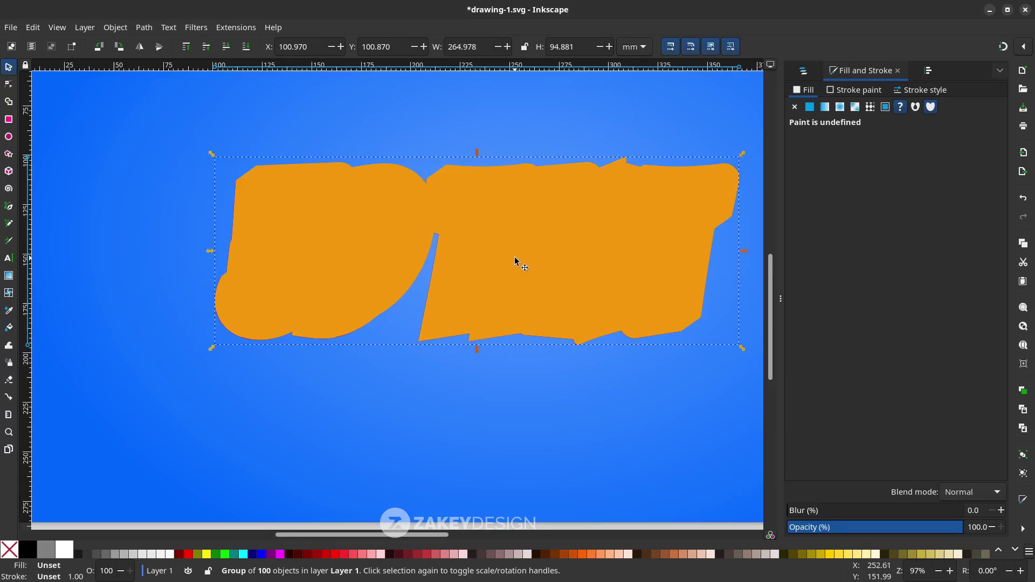
click(226, 47)
click(227, 47)
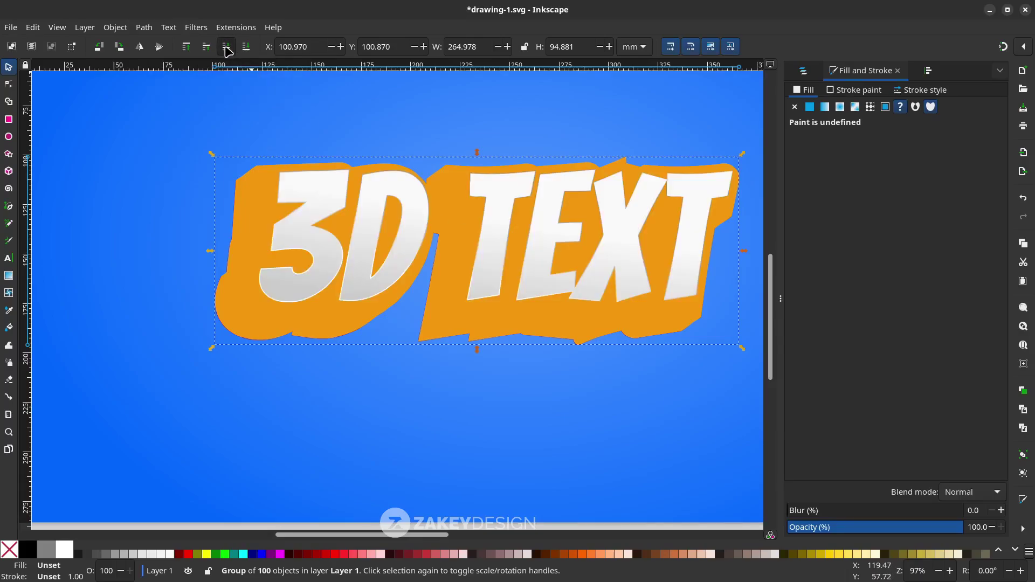
click(227, 48)
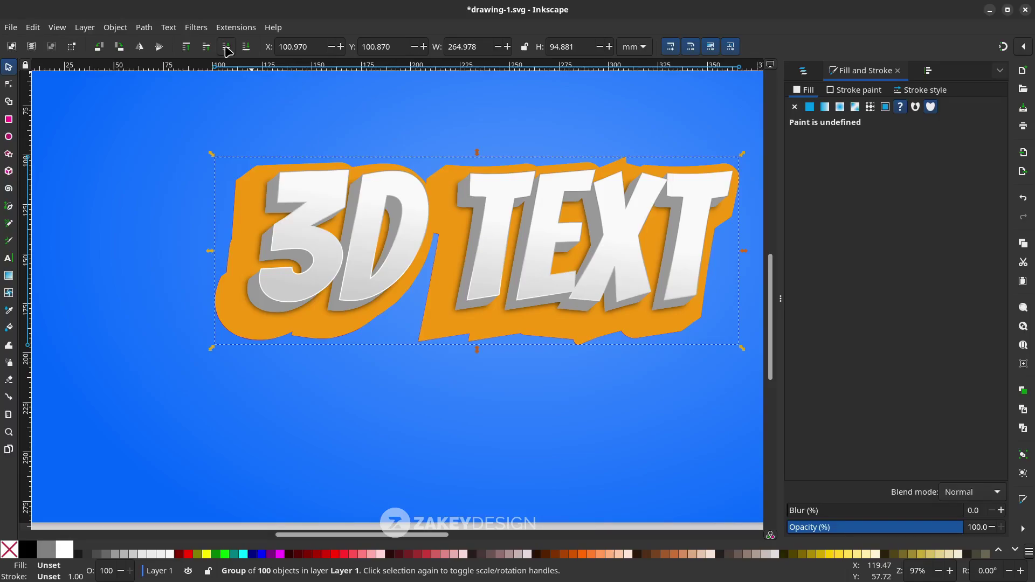
click(227, 47)
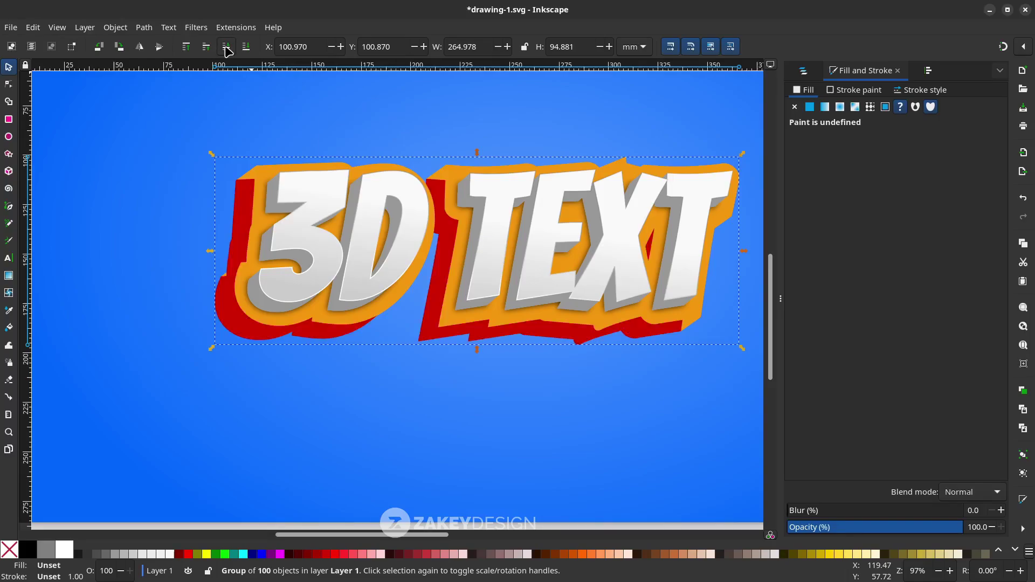
Delete the red offset copy of the border.
ctrl+click(254, 327)
ctrl+click(237, 333)
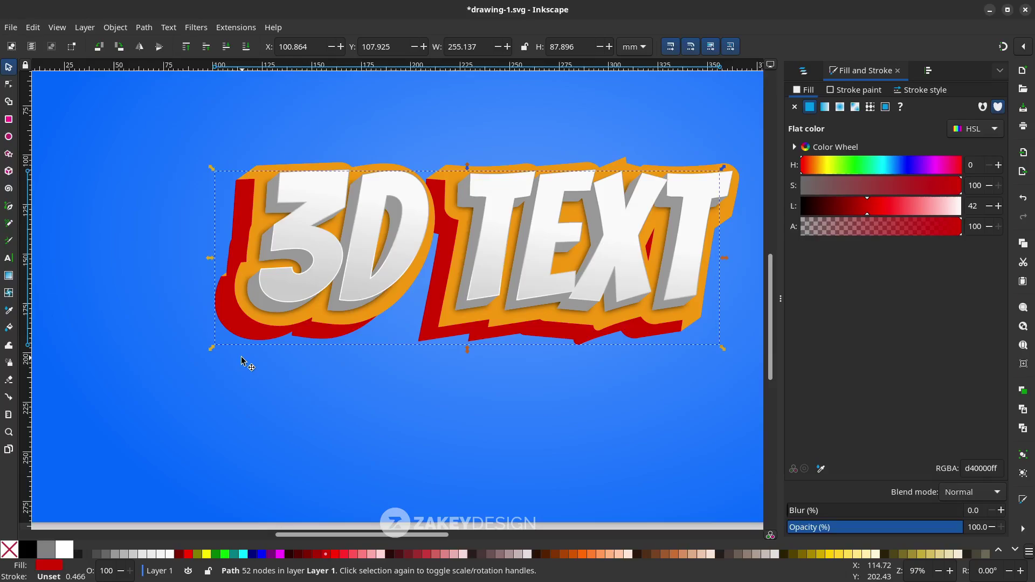
key(Delete)
Fill the interpolated border group with brownish orange #AA4400.
click(238, 208)
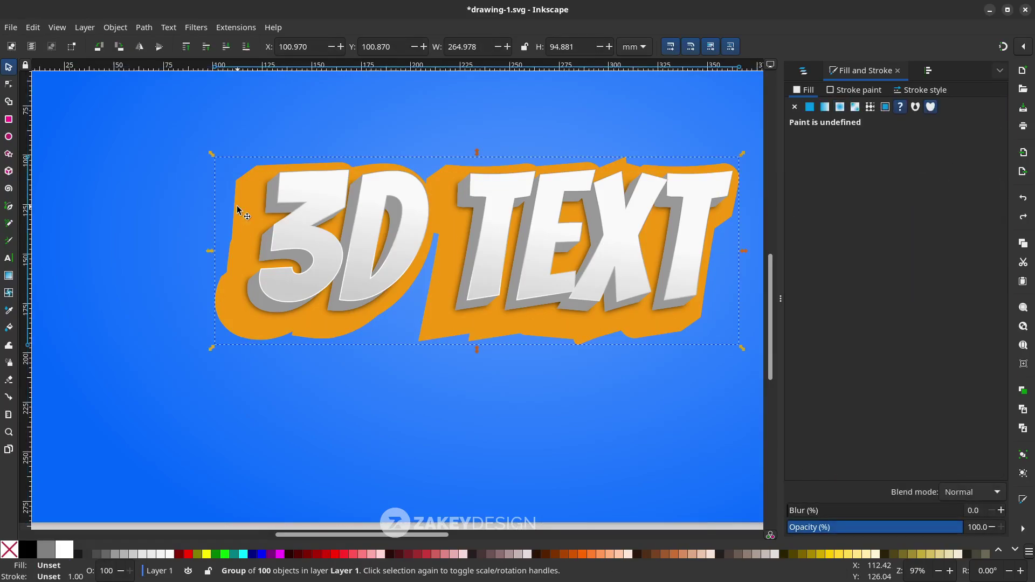
click(597, 555)
click(582, 554)
click(564, 554)
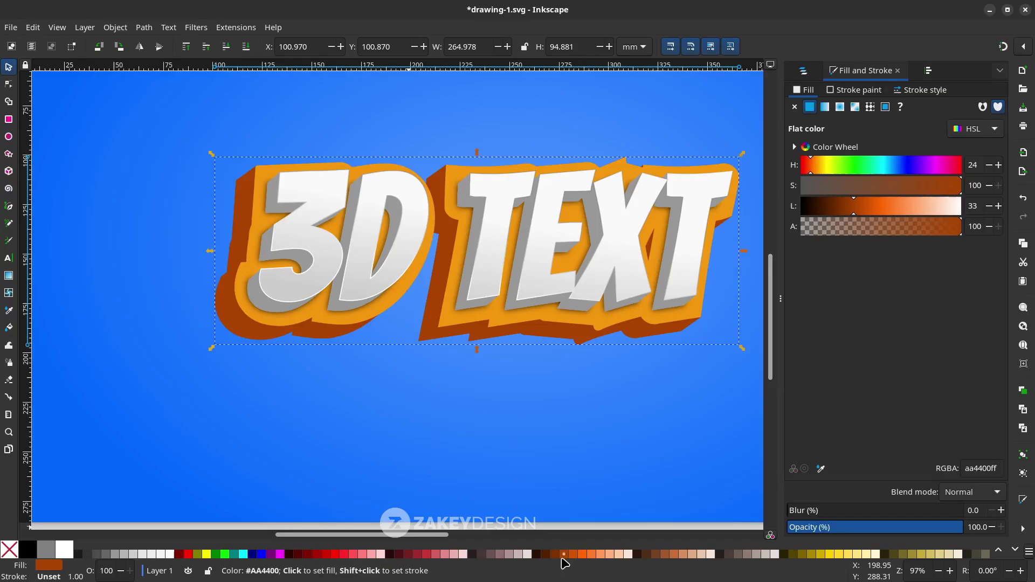
click(554, 554)
click(561, 556)
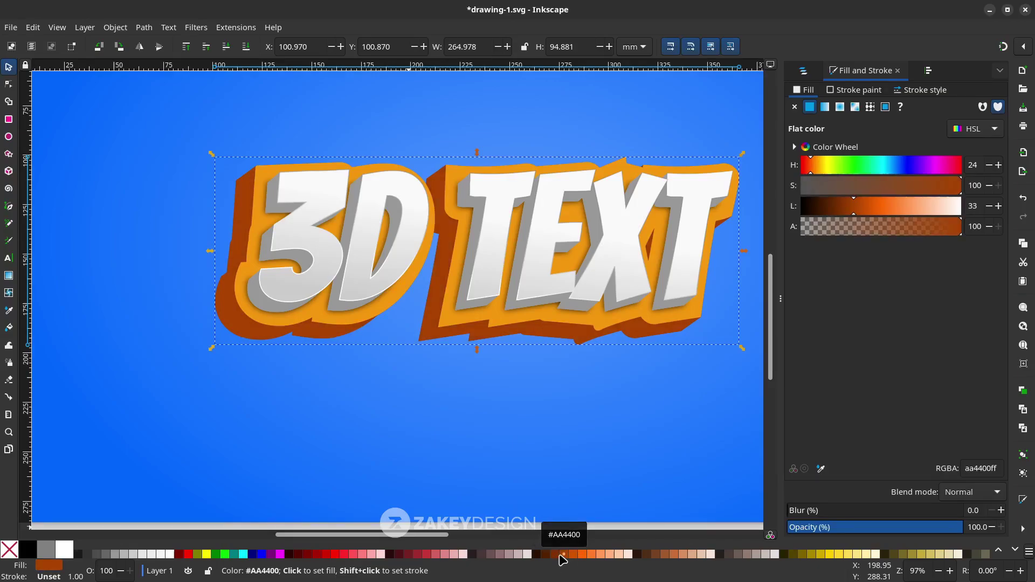
scroll(624, 296, down, 1)
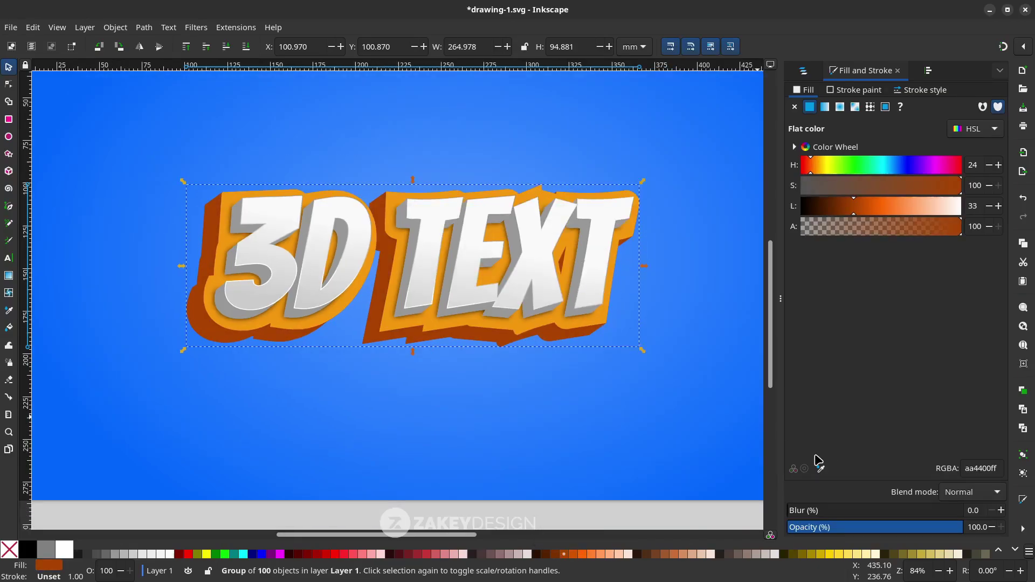
Duplicate the topmost path inside the border extrusion group and move the copy out of the group, directly beneath it.
click(803, 71)
click(796, 183)
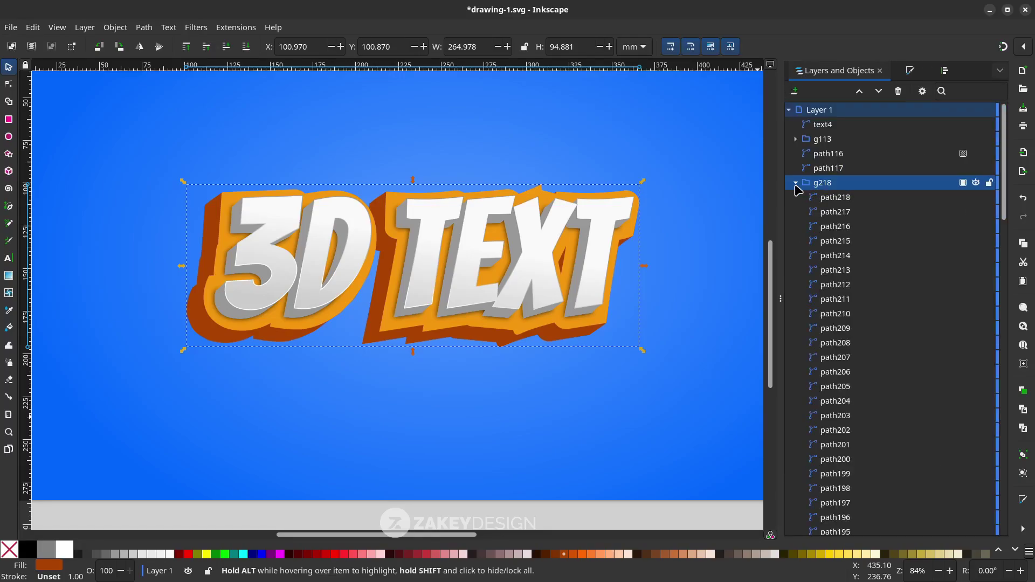
click(825, 198)
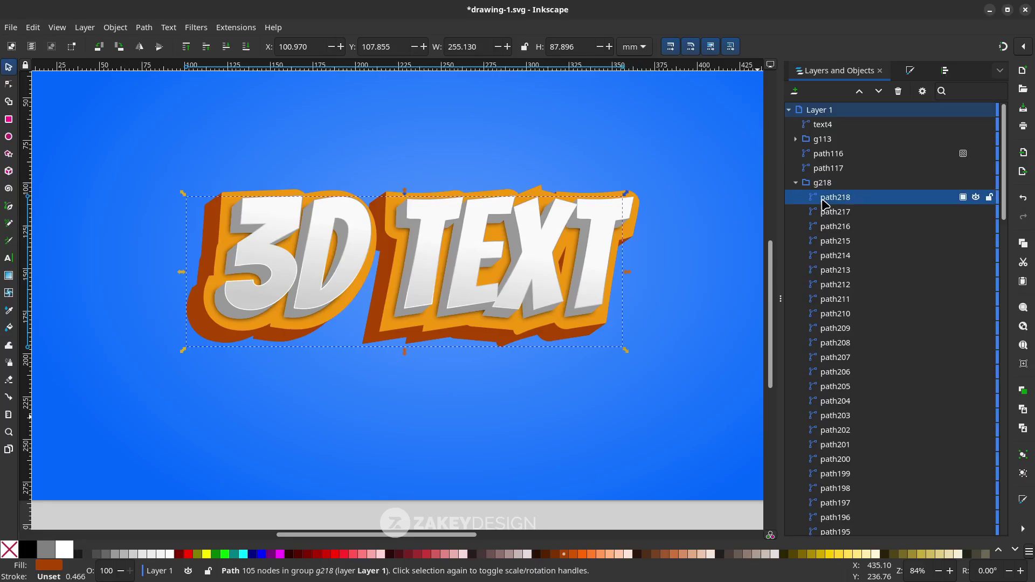
scroll(862, 232, down, 10)
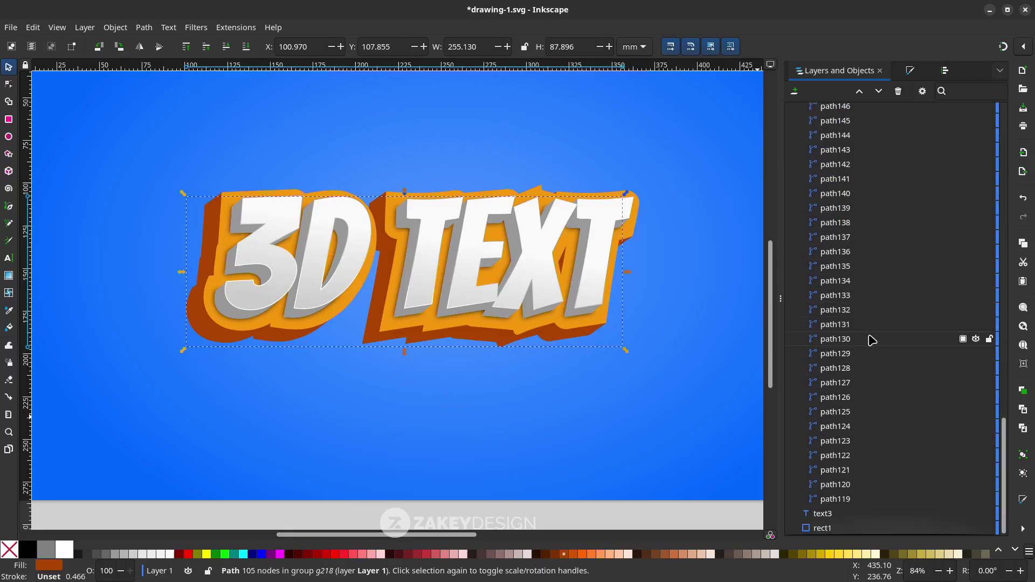
scroll(860, 242, up, 10)
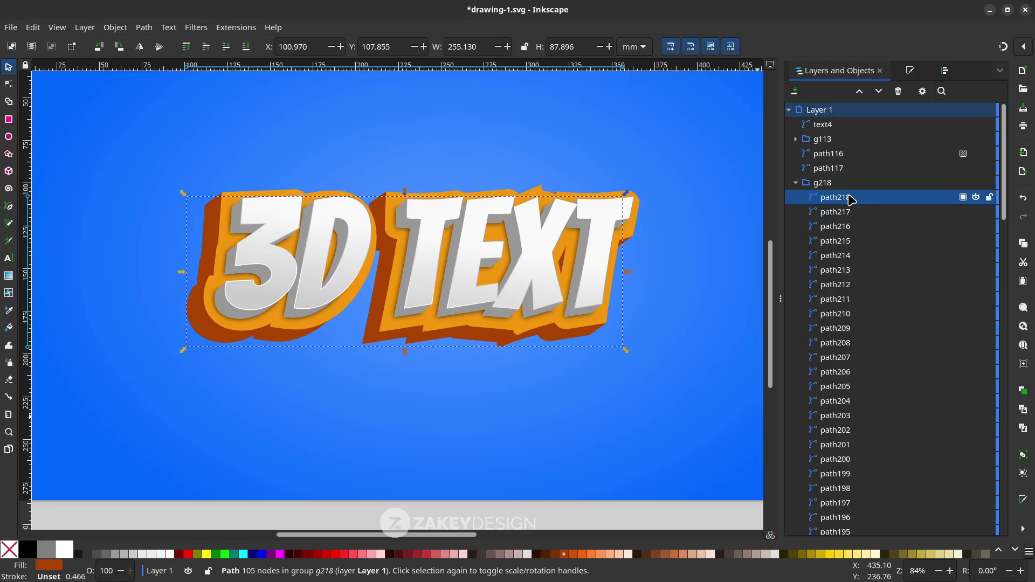
key(ctrl+d)
key(minus)
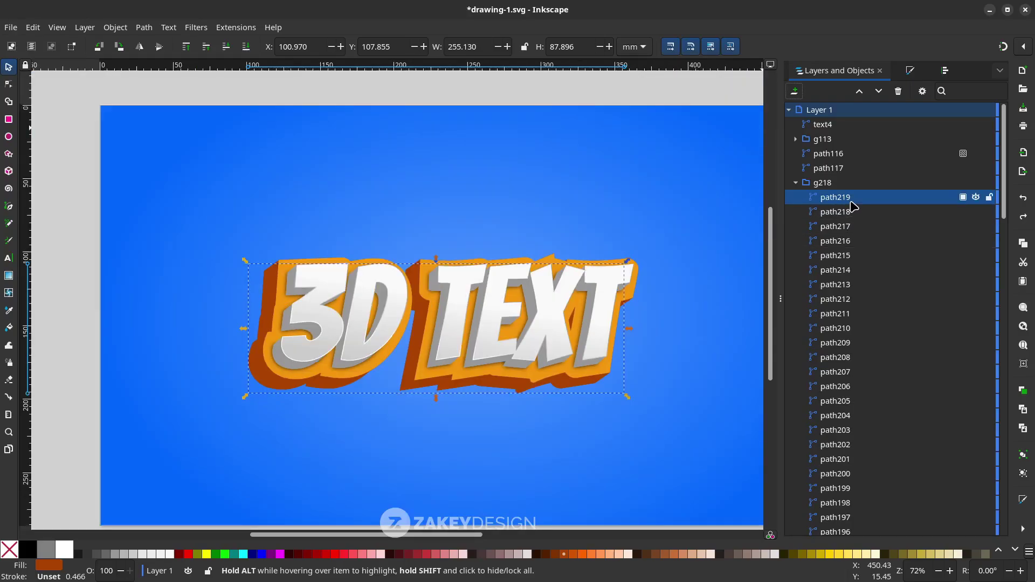
drag(853, 199, 882, 212)
click(795, 197)
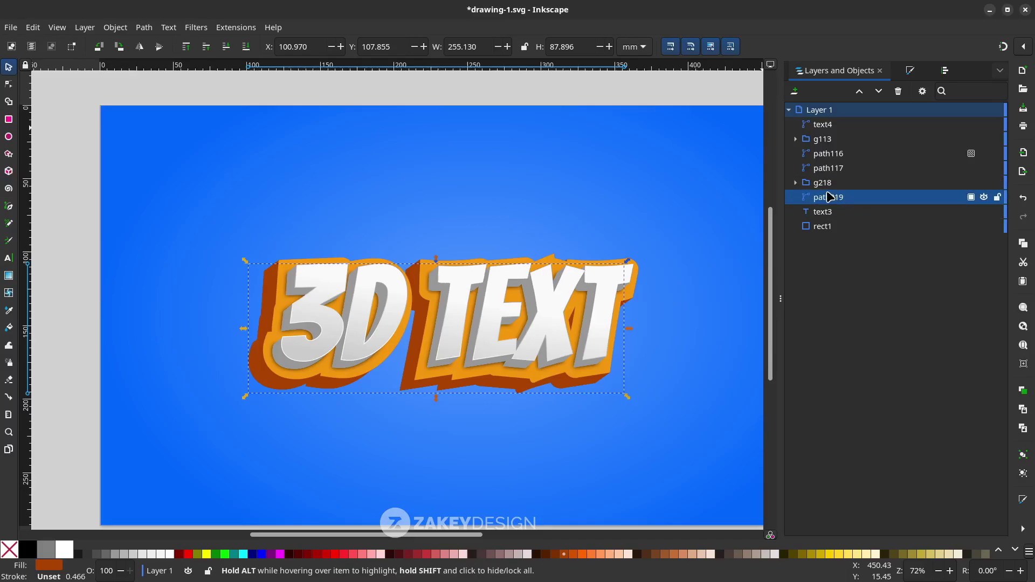
Turn the path beneath the border extrusion into a soft shadow with black fill, 25.4% blur and 68.4% opacity.
click(28, 551)
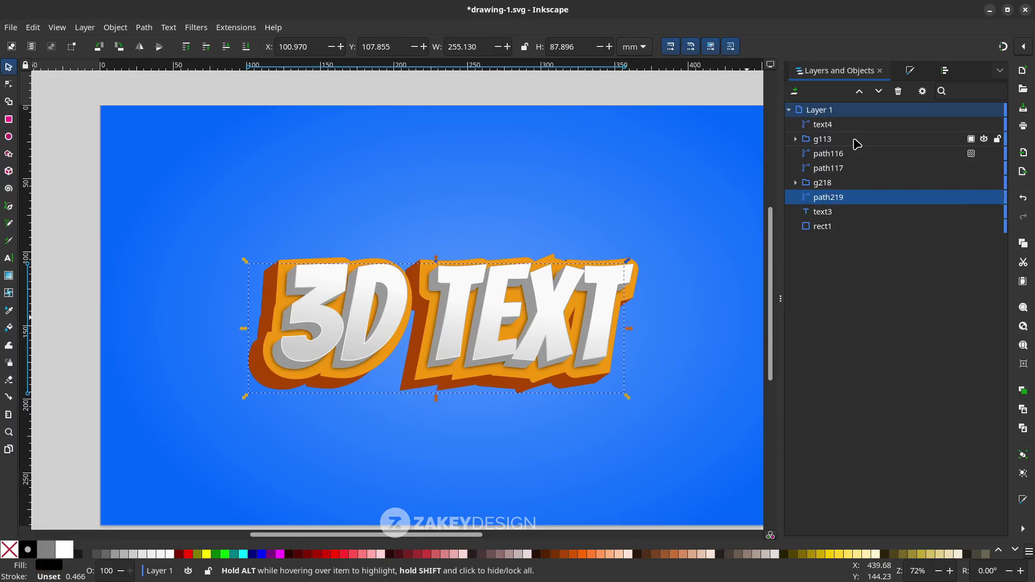
click(911, 71)
drag(798, 522, 826, 521)
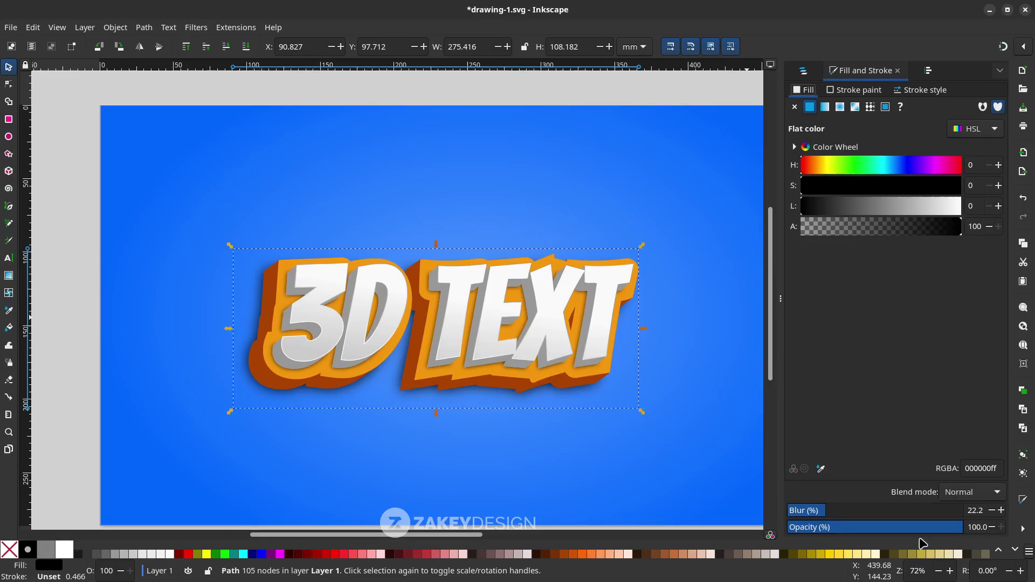
drag(945, 530, 930, 529)
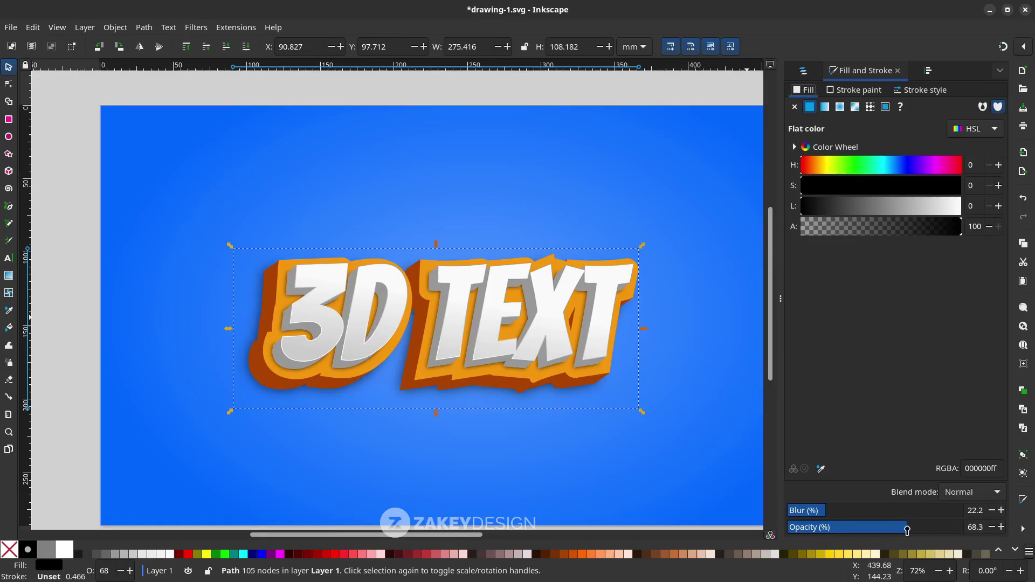
drag(792, 510, 831, 513)
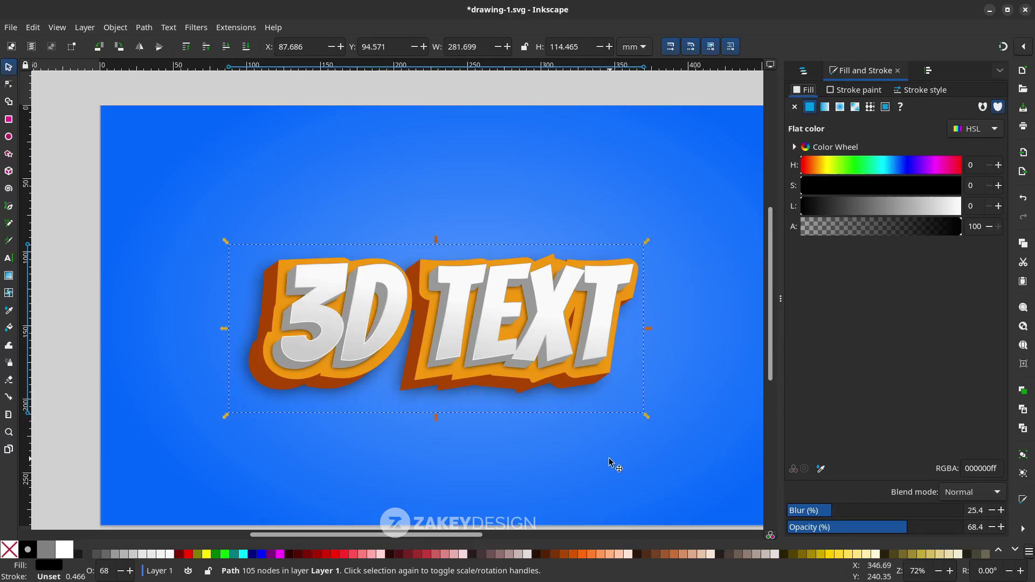
ctrl+scroll(615, 464, down, 2)
scroll(605, 453, down, 3)
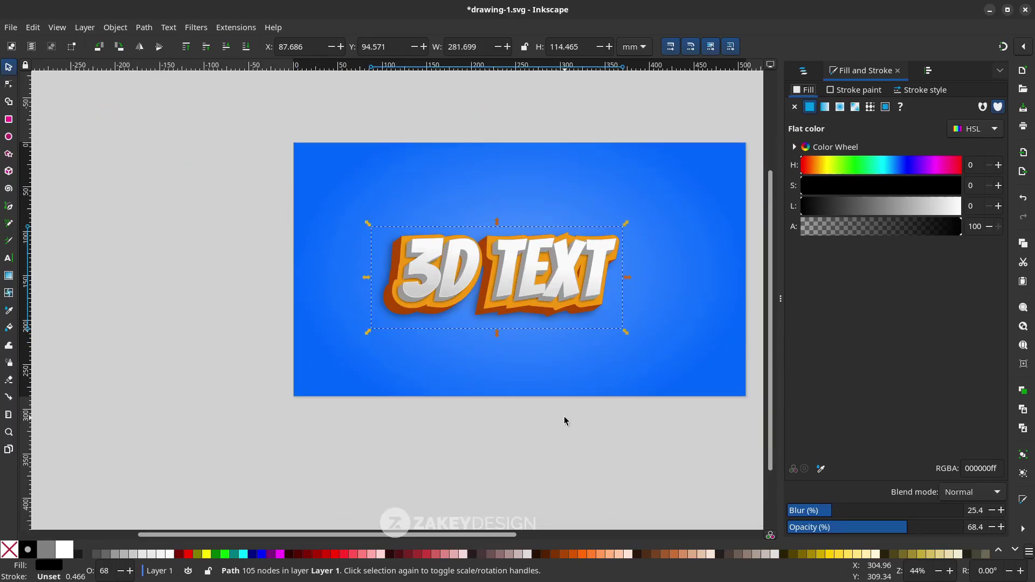
Give the orange border a downward linear gradient ending in the extrusion's color #AA4400, and deselect everything.
ctrl+scroll(564, 420, up, 2)
key(n)
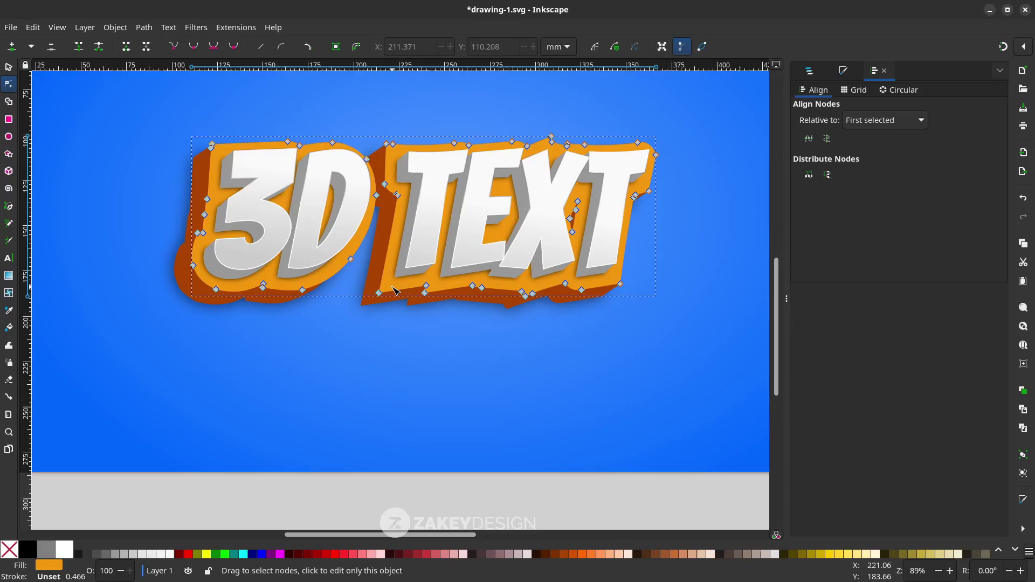
scroll(402, 324, up, 2)
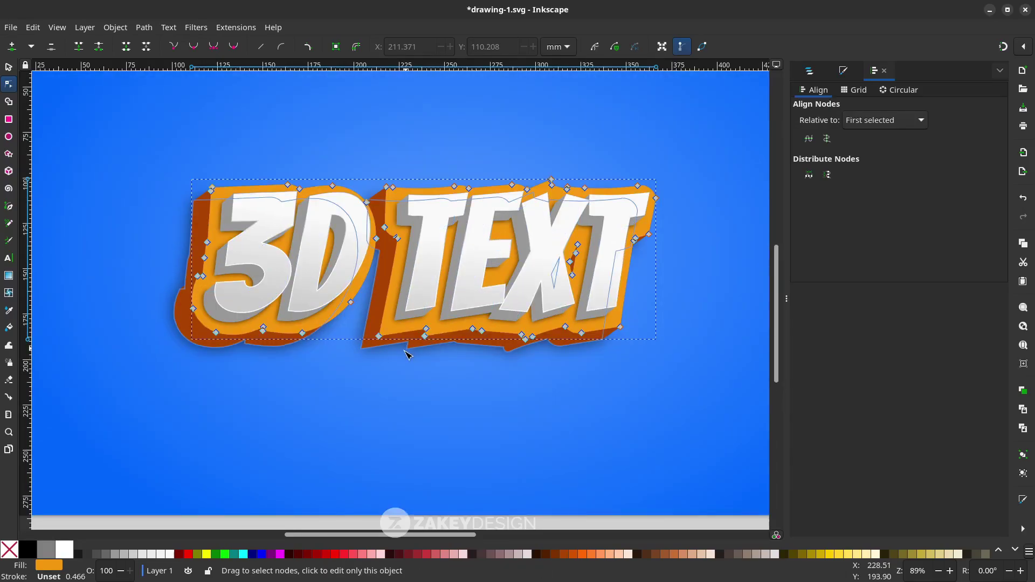
scroll(409, 358, down, 2)
click(9, 275)
mouse_move(397, 288)
mouse_down()
mouse_move(423, 215)
mouse_move(422, 168)
mouse_move(379, 347)
mouse_up()
key(ctrl+shift+f)
key(d)
click(400, 300)
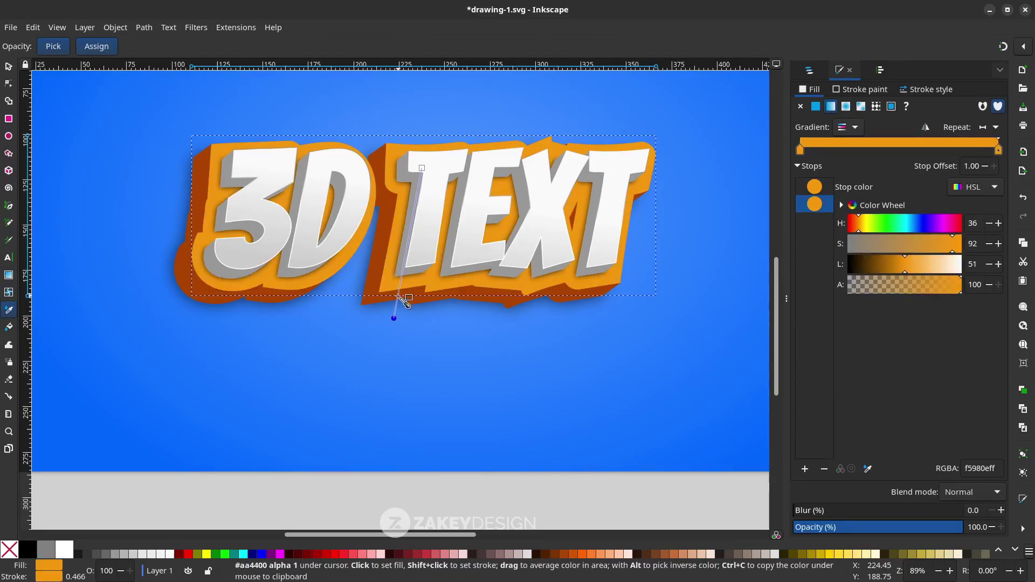
key(s)
key(5)
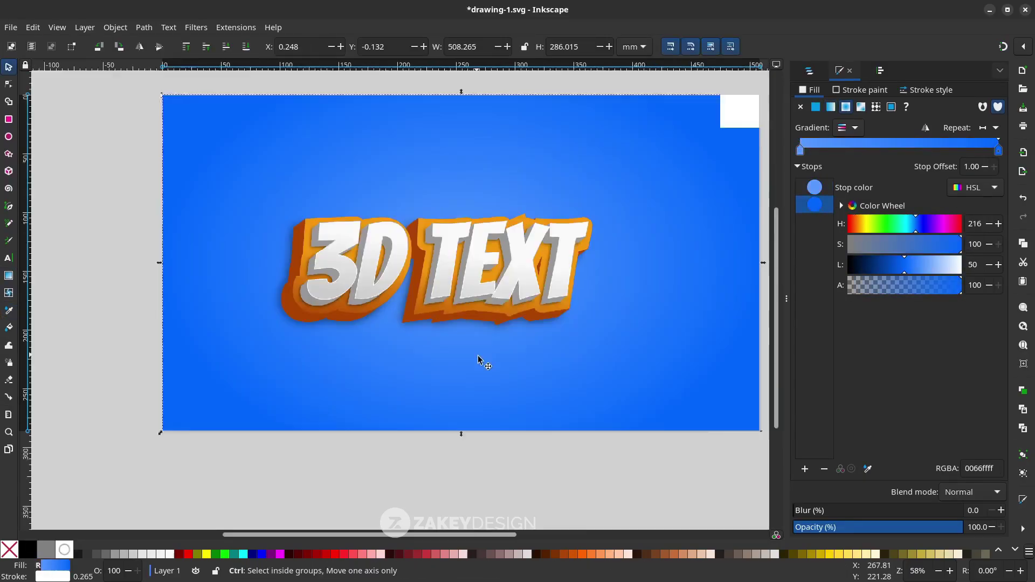
key(Escape)
Show the Layers and Objects list and expand the gray extrusion group g113.
scroll(218, 189, up, 3)
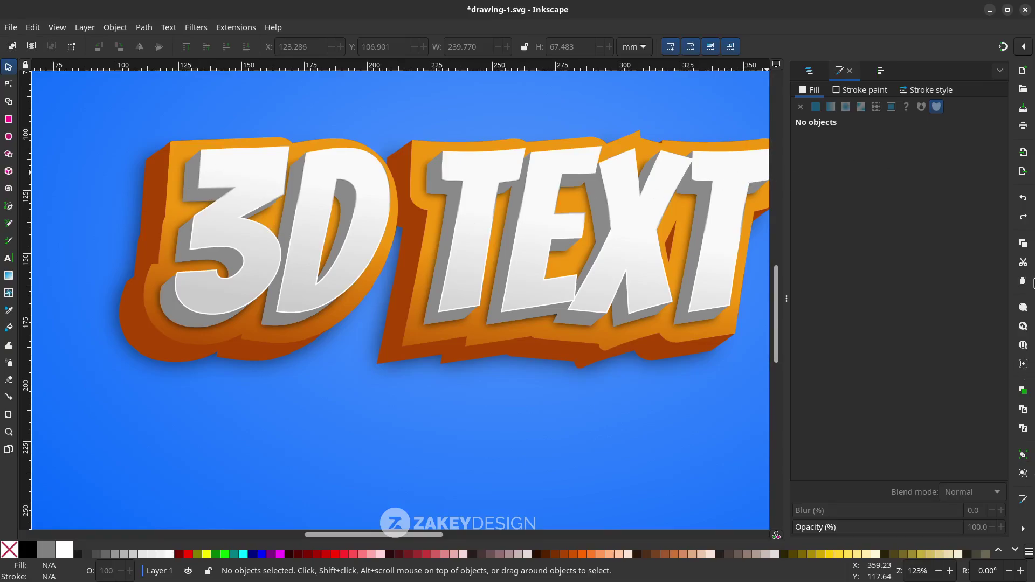
click(1023, 529)
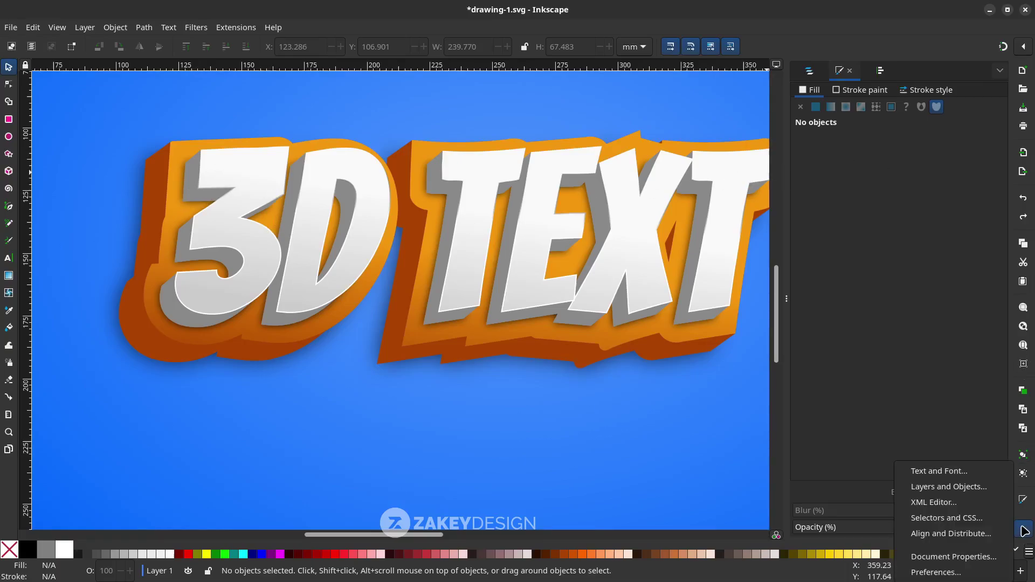
click(980, 488)
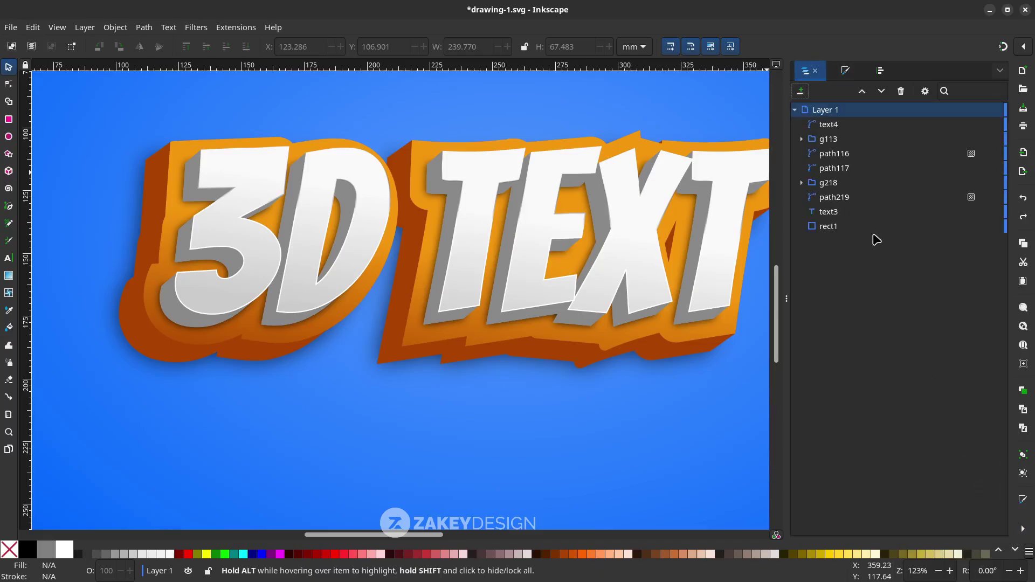
click(802, 139)
key(5)
click(802, 139)
click(801, 139)
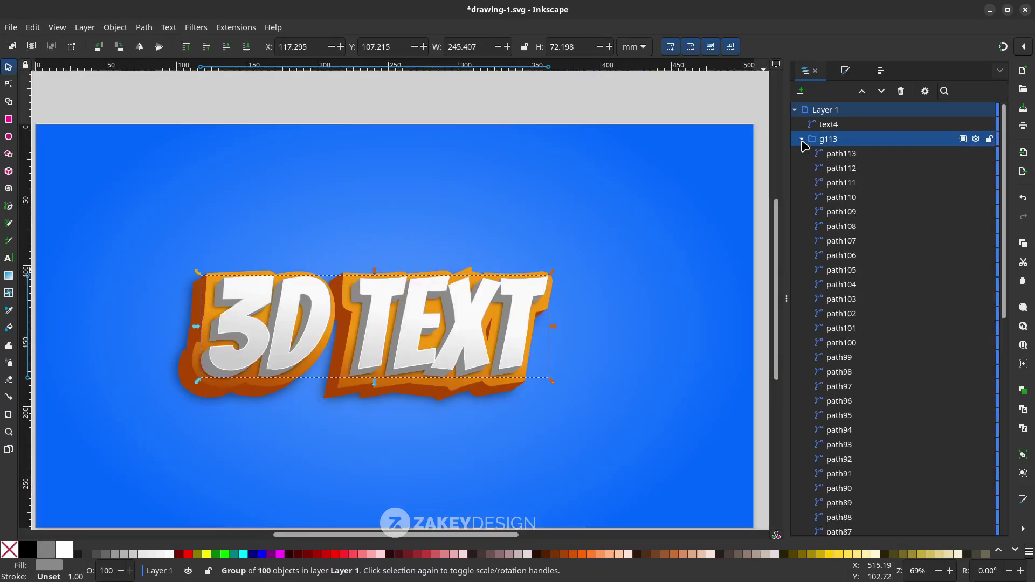
Delete the paths path14 through path70 from the gray extrusion group g113 to make the extrusion shallower.
scroll(869, 370, down, 15)
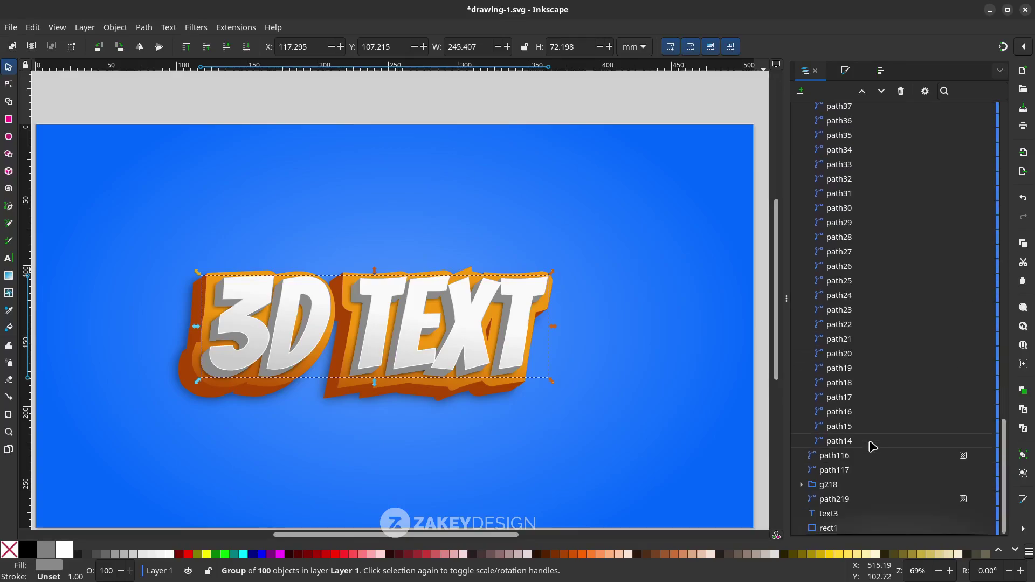
click(872, 442)
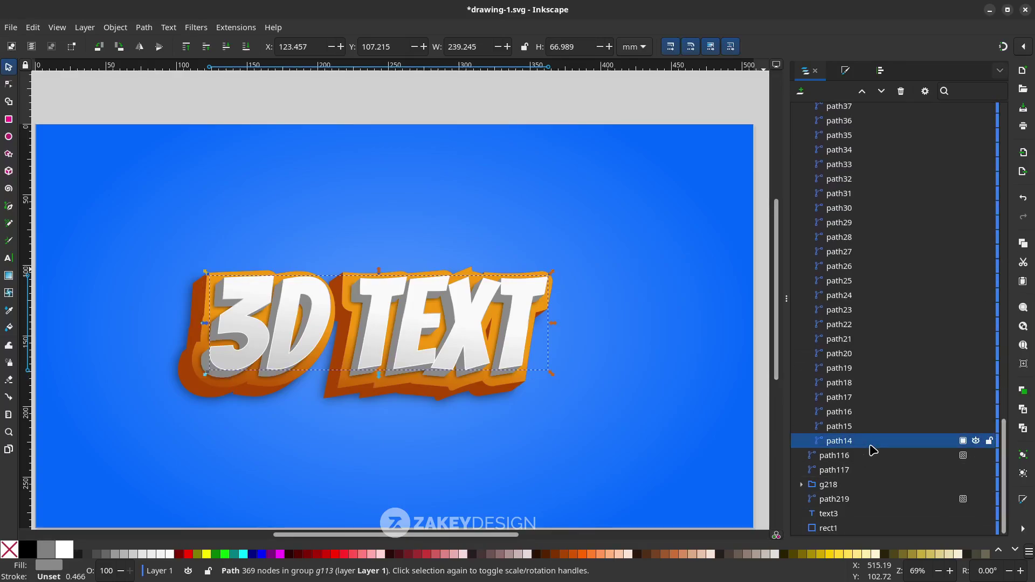
scroll(873, 426, up, 9)
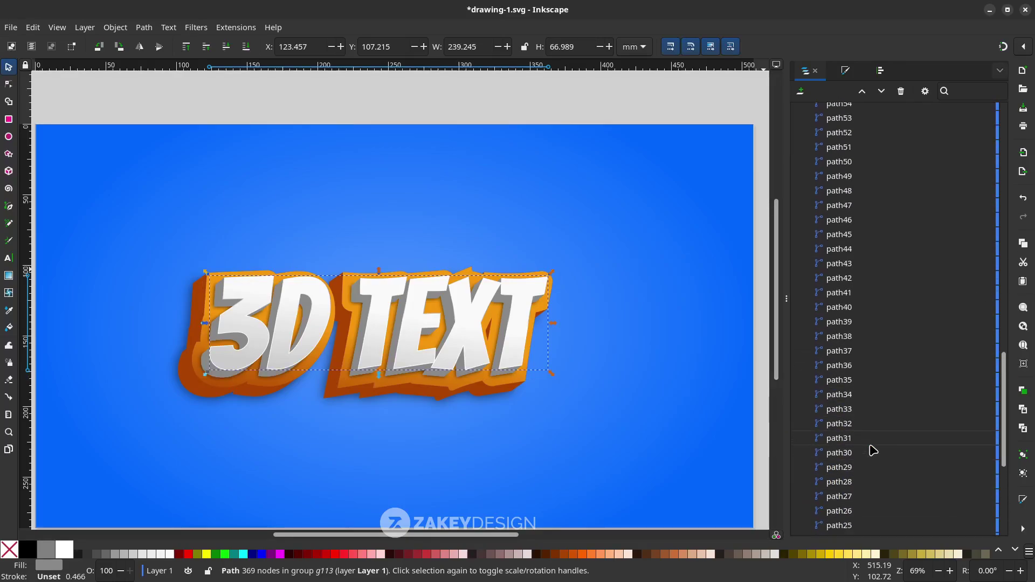
scroll(876, 406, up, 6)
shift+click(859, 274)
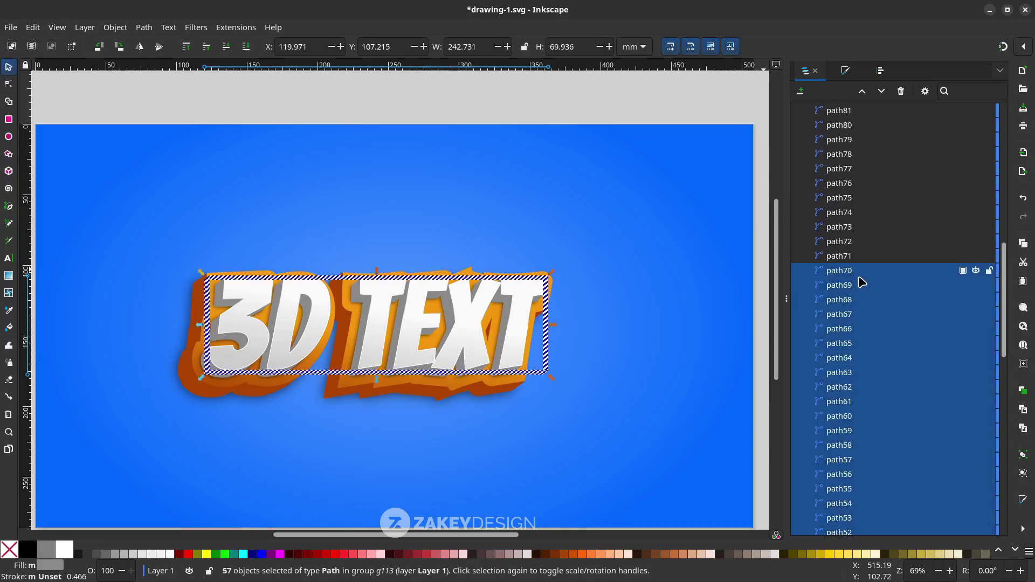
right_click(860, 278)
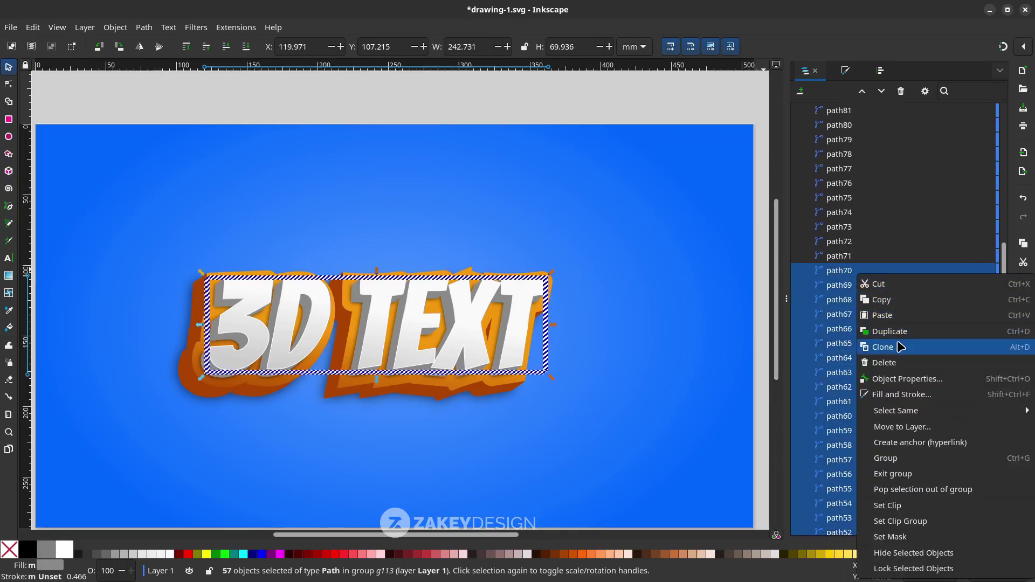
click(906, 365)
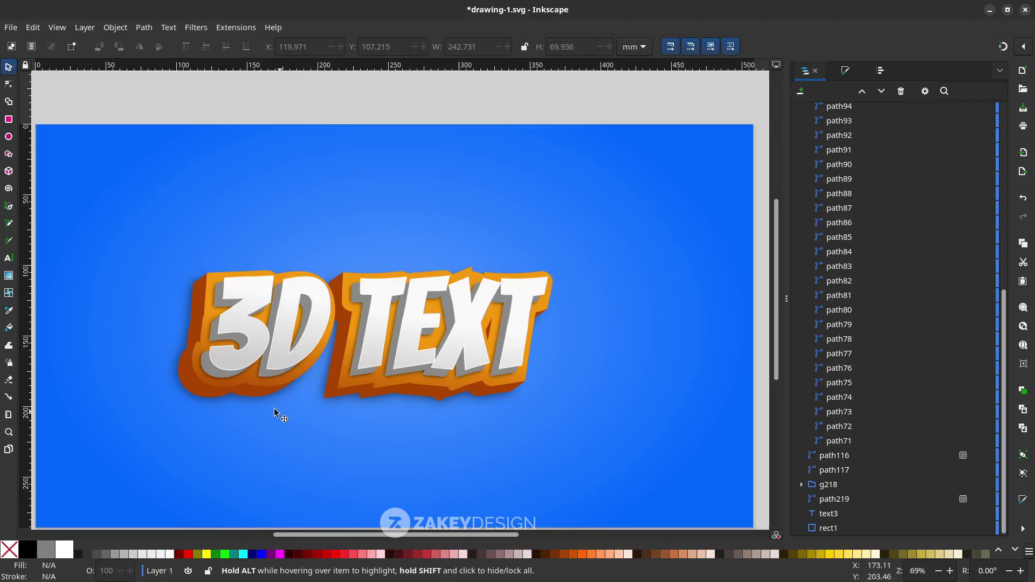
Move the white text face text4 down and slightly left onto the gray extrusion, at about X 119.764, Y 110.089 mm.
ctrl+scroll(226, 357, up, 2)
ctrl+scroll(353, 231, down, 1)
click(336, 244)
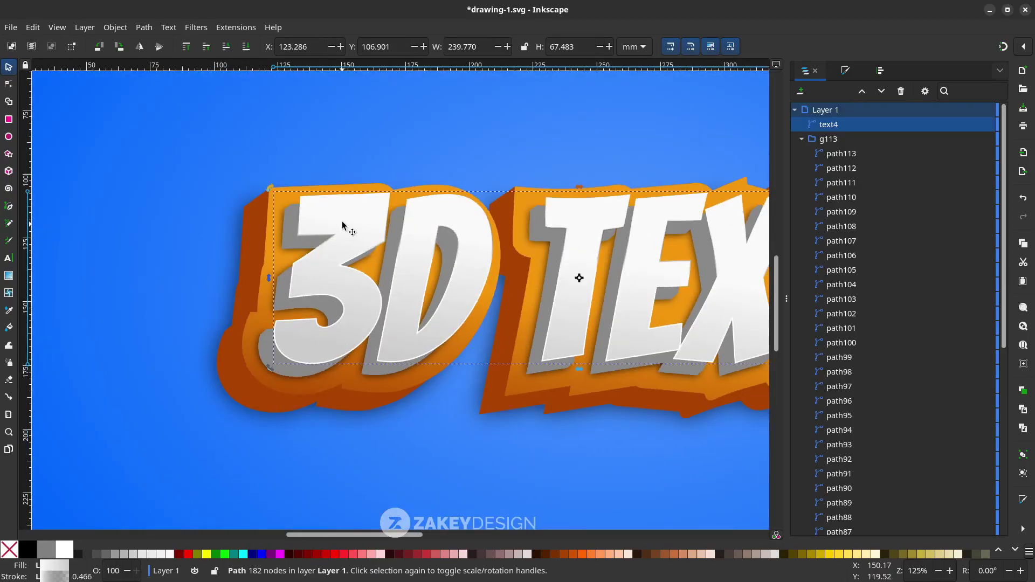
ctrl+scroll(340, 227, up, 3)
drag(343, 227, 364, 228)
key(5)
key(3)
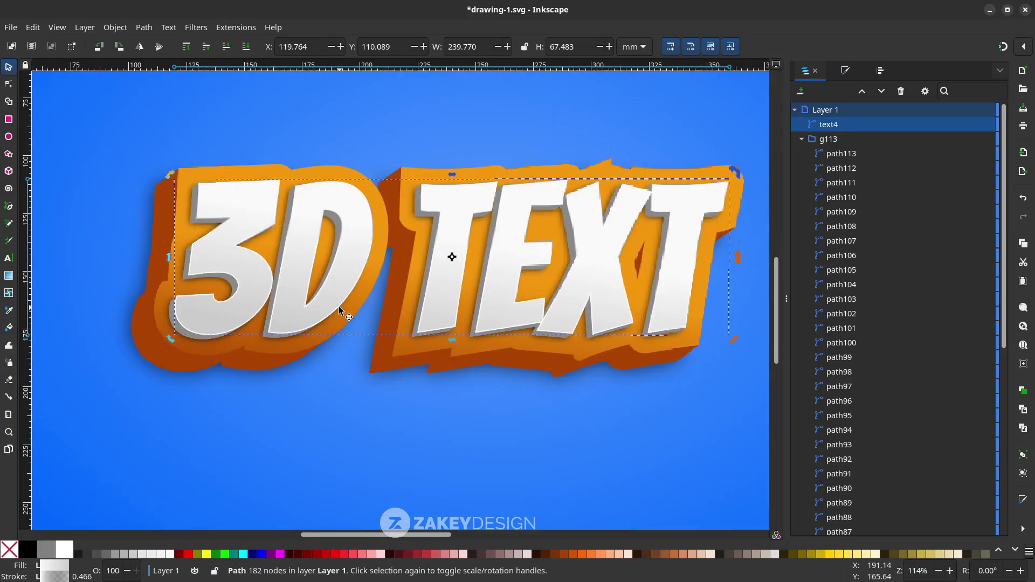
Shorten the white text face's linear gradient so its transition falls within the middle of the letters.
click(236, 234)
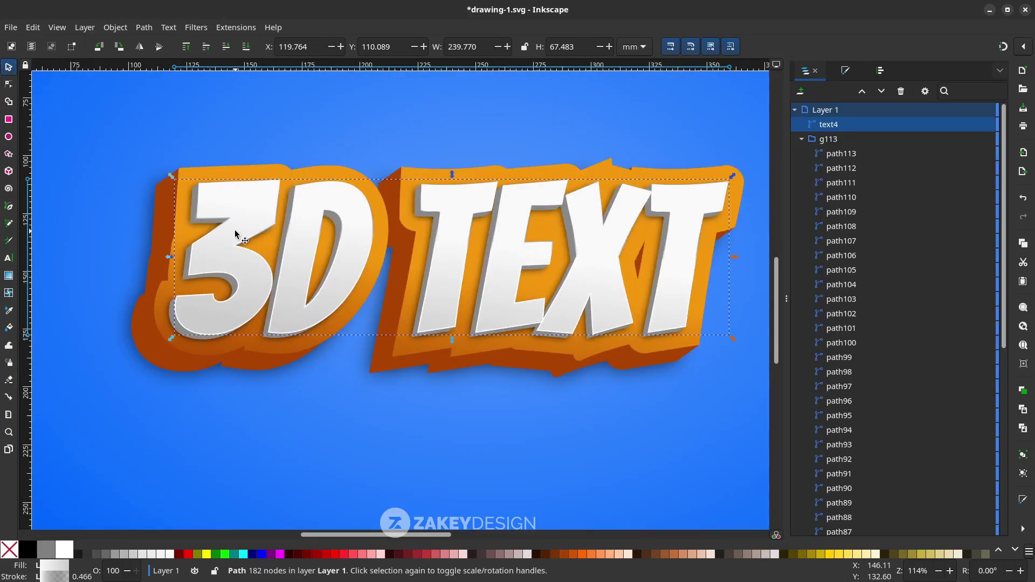
click(9, 85)
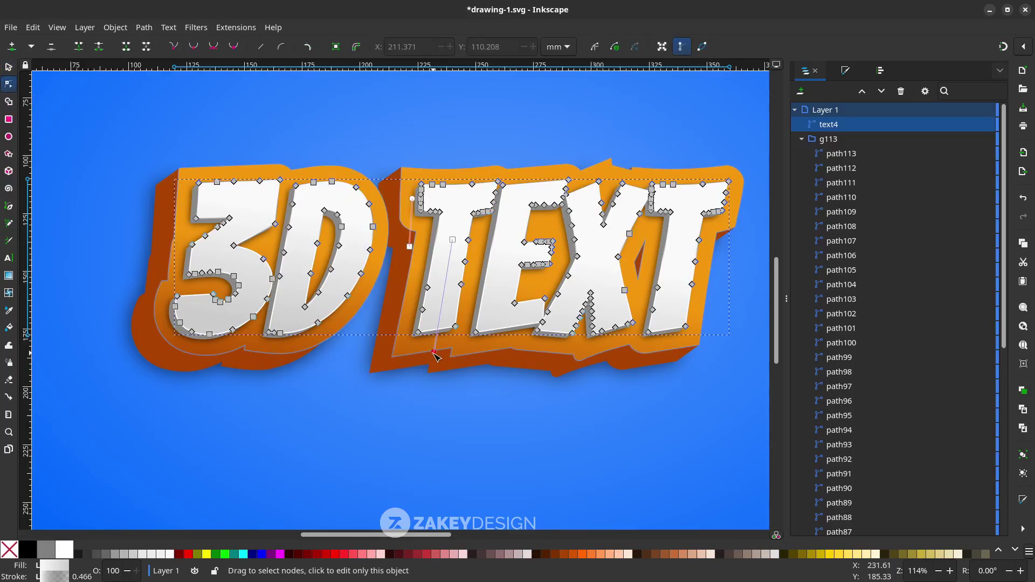
drag(434, 351, 447, 287)
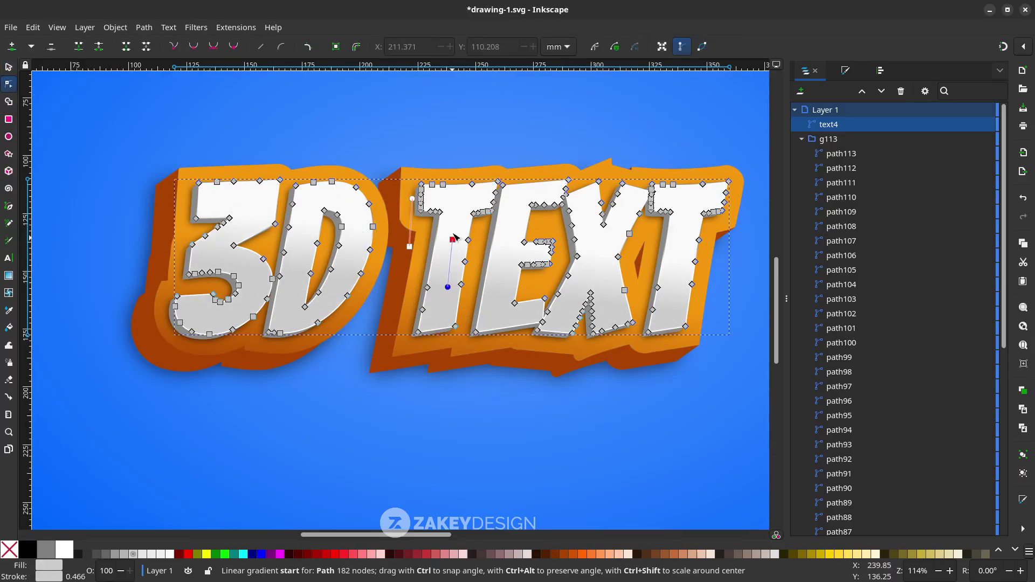
drag(453, 240, 451, 245)
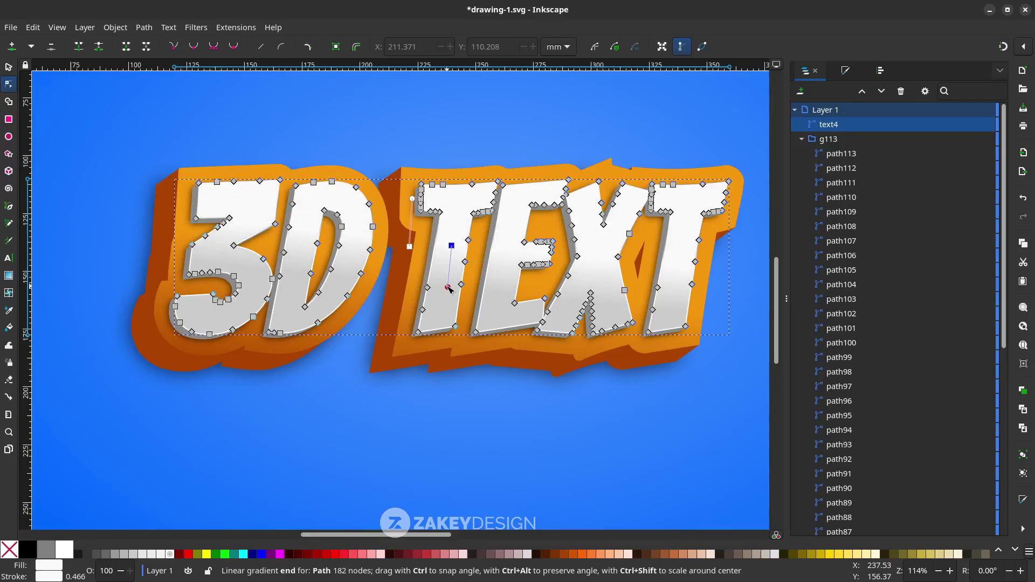
Color the end stop of the text face's gradient 40% Gray.
click(115, 559)
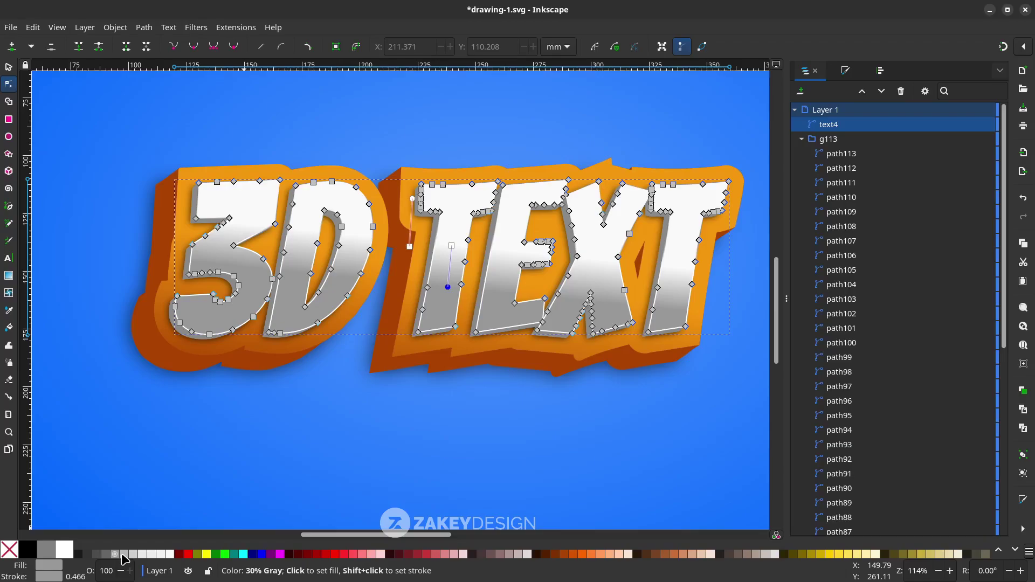
click(125, 559)
click(120, 556)
click(125, 555)
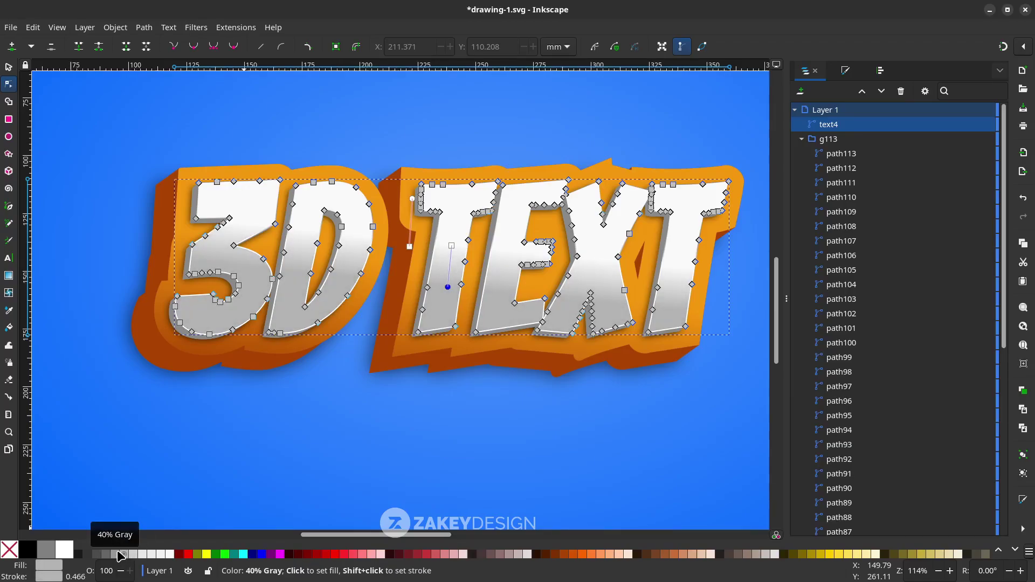
click(115, 555)
Lengthen the text face's gradient with its end near the letters' base and its start slightly higher, and deselect everything.
drag(448, 287, 447, 327)
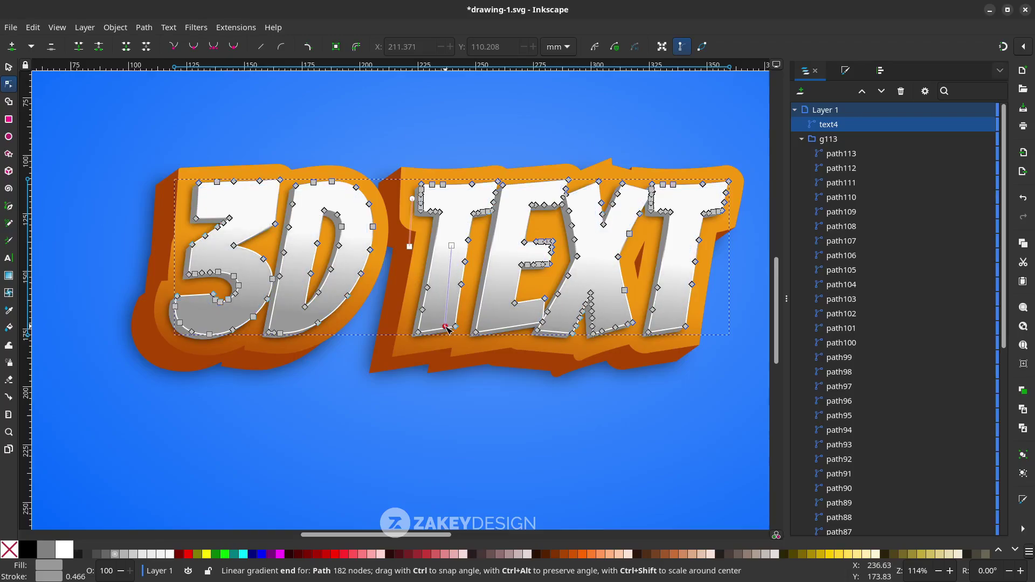
drag(452, 245, 456, 232)
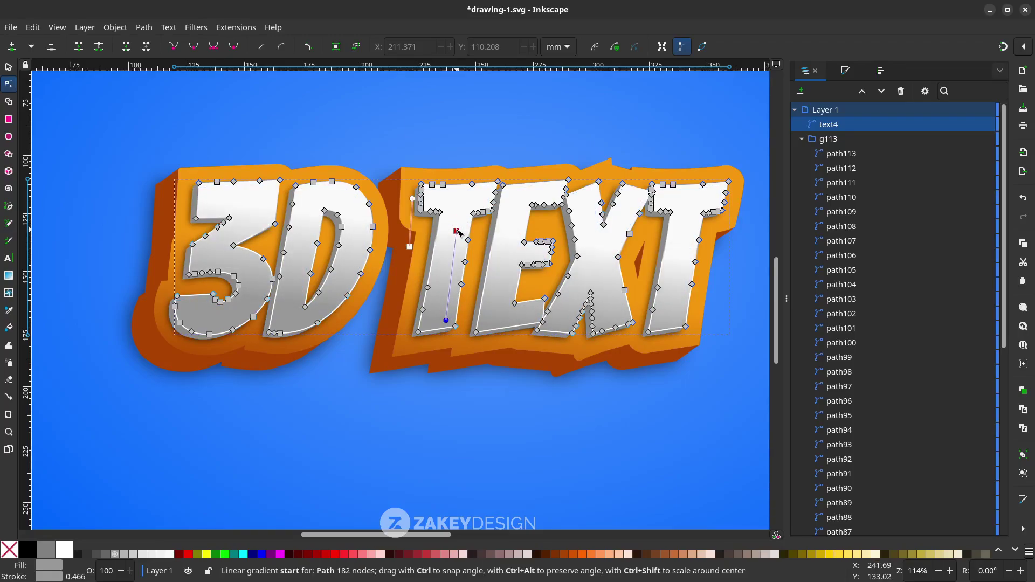
mouse_move(449, 324)
mouse_down()
mouse_move(448, 367)
mouse_move(451, 336)
mouse_up()
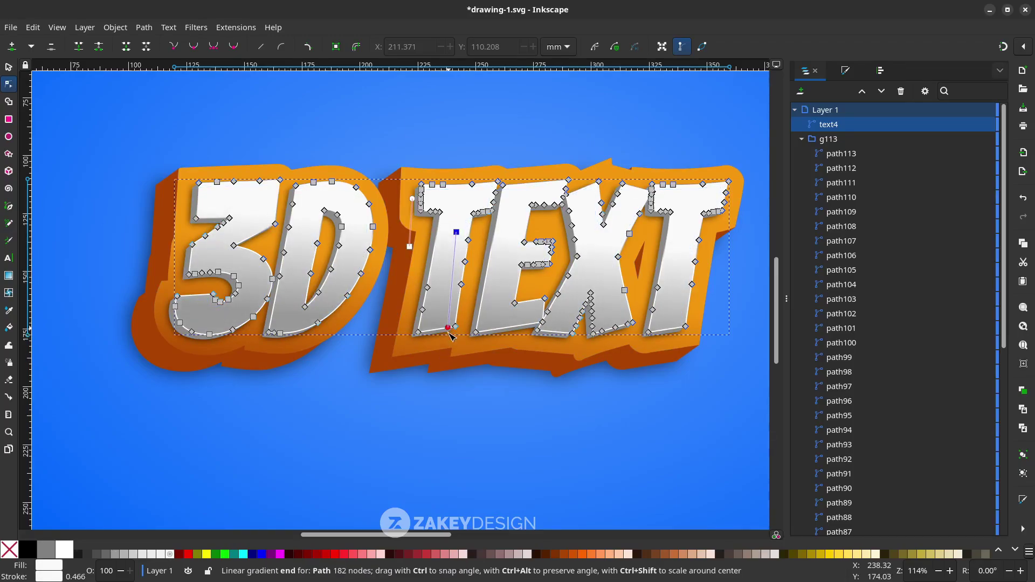
key(s)
key(n)
key(Escape)
key(5)
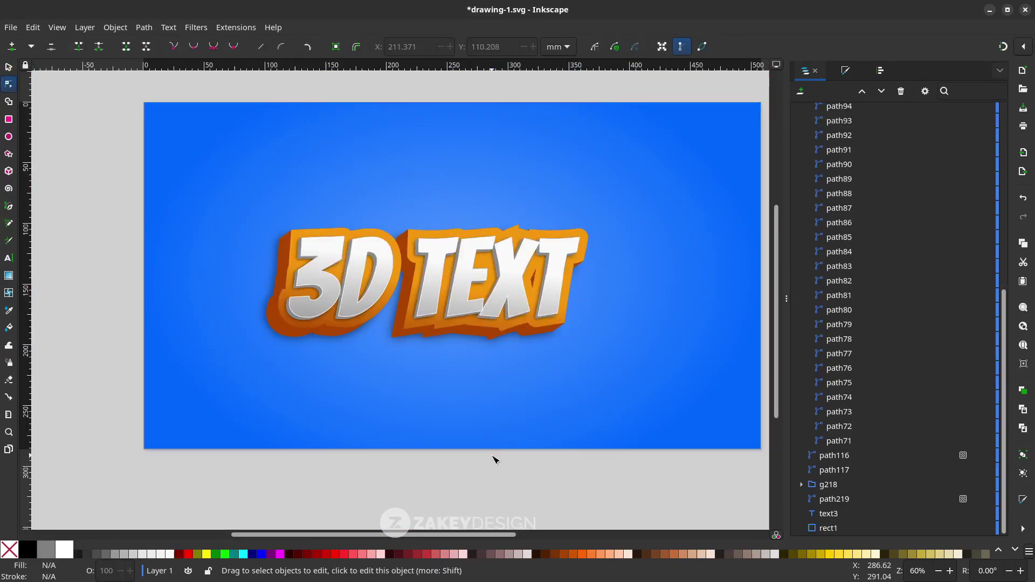